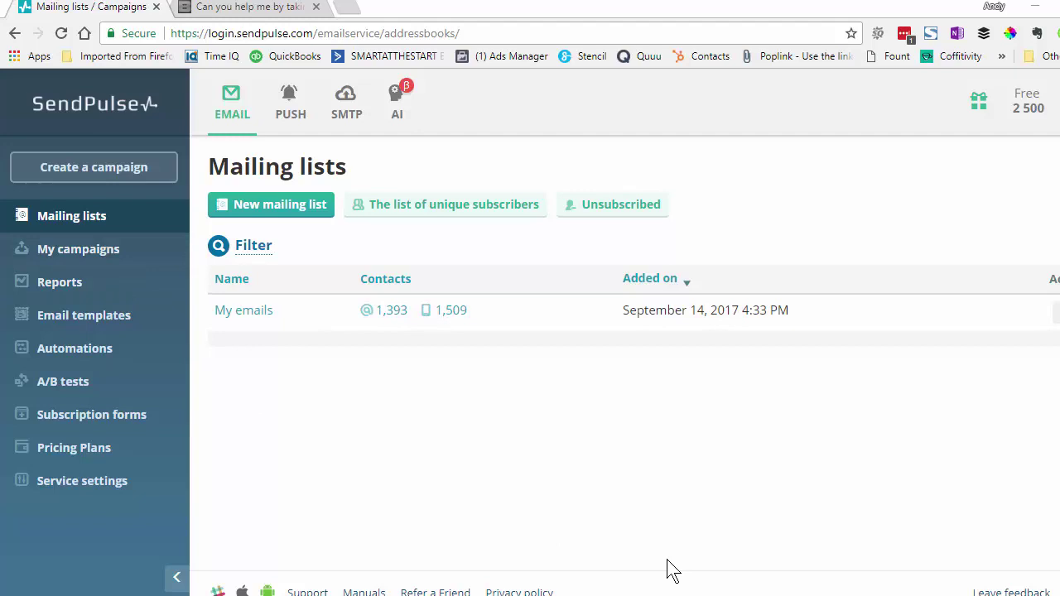
# From the Email templates area, start a new campaign for the My emails list of 1393 addresses
pyautogui.click(117, 319)
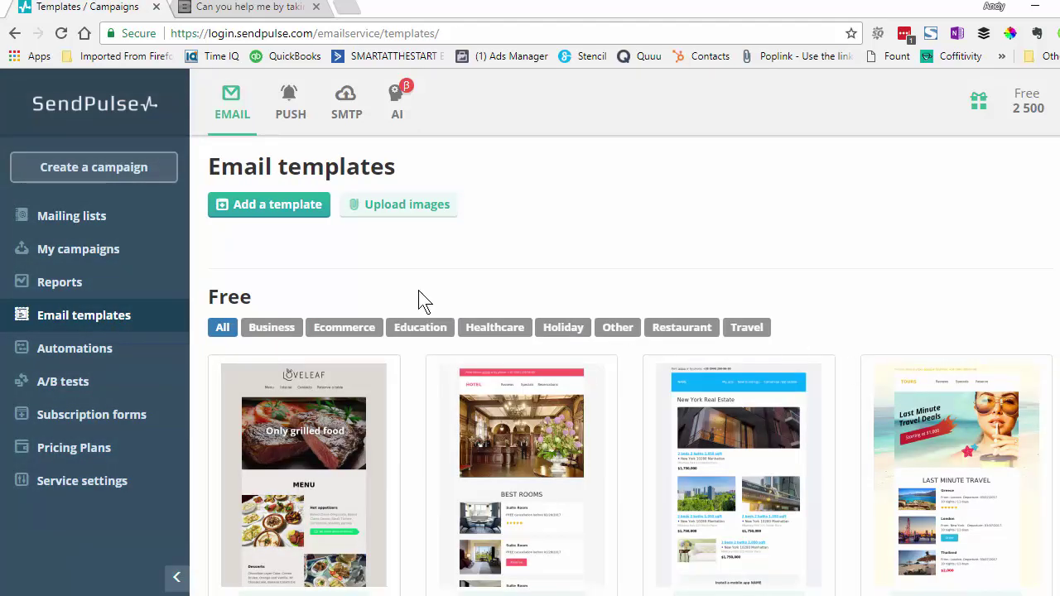
pyautogui.click(54, 174)
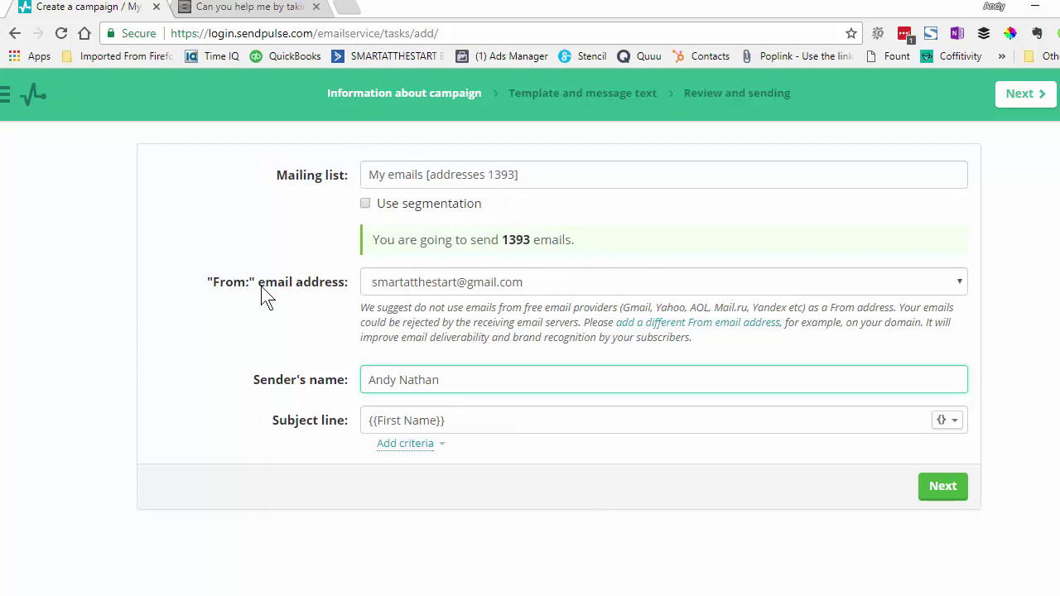
# Extend the subject line to '{{First Name}}, need your help' and continue to the template step
pyautogui.click(550, 282)
pyautogui.click(550, 286)
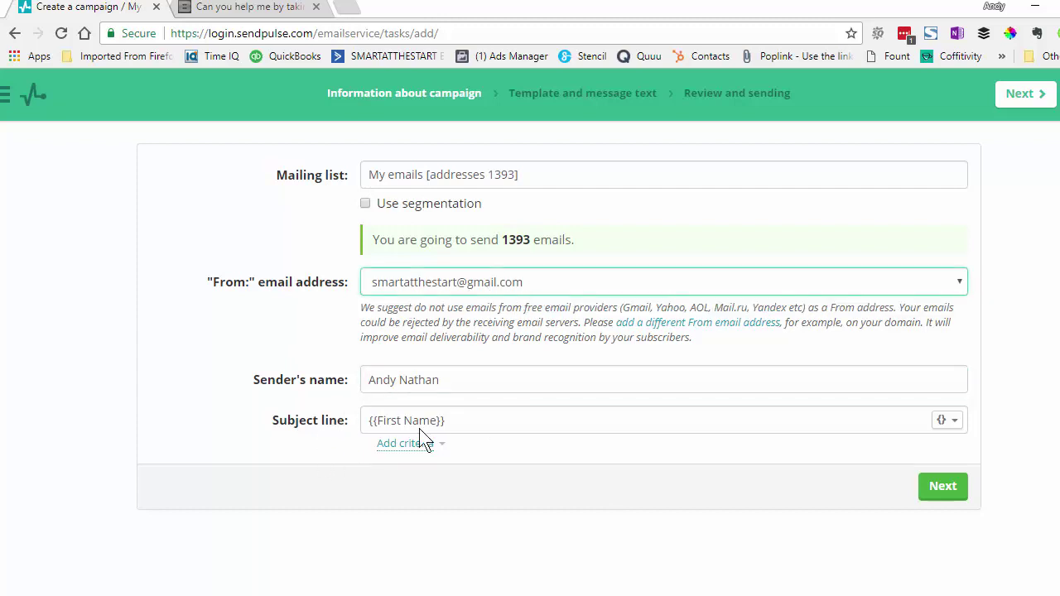
pyautogui.rightClick(449, 379)
pyautogui.click(410, 383)
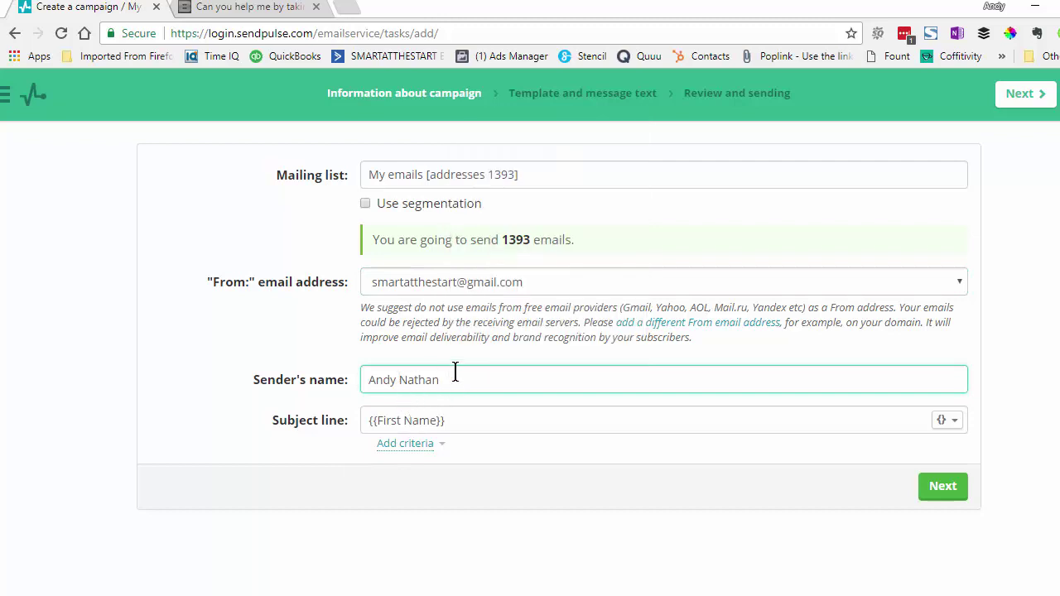
pyautogui.click(464, 420)
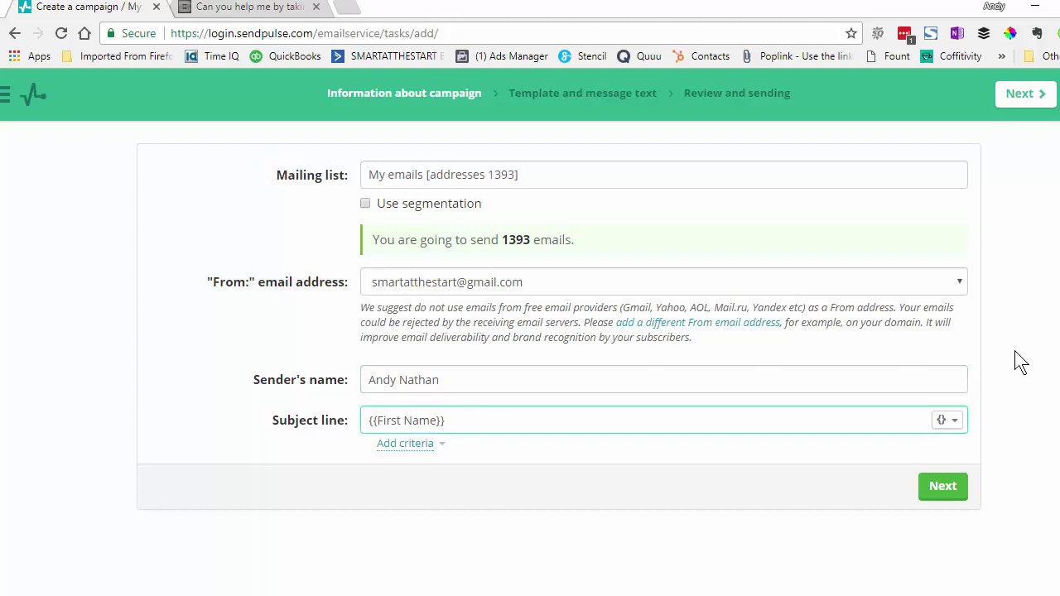
pyautogui.write(', need your help')
pyautogui.click(961, 492)
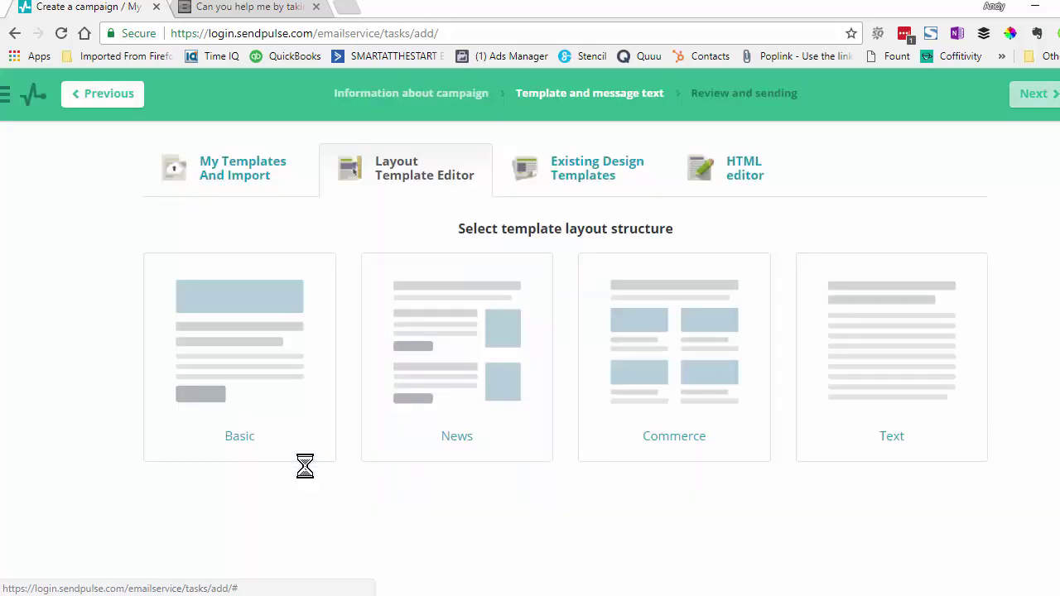
# Build the email from the Basic layout and dismiss the editor's introductory tour
pyautogui.click(231, 320)
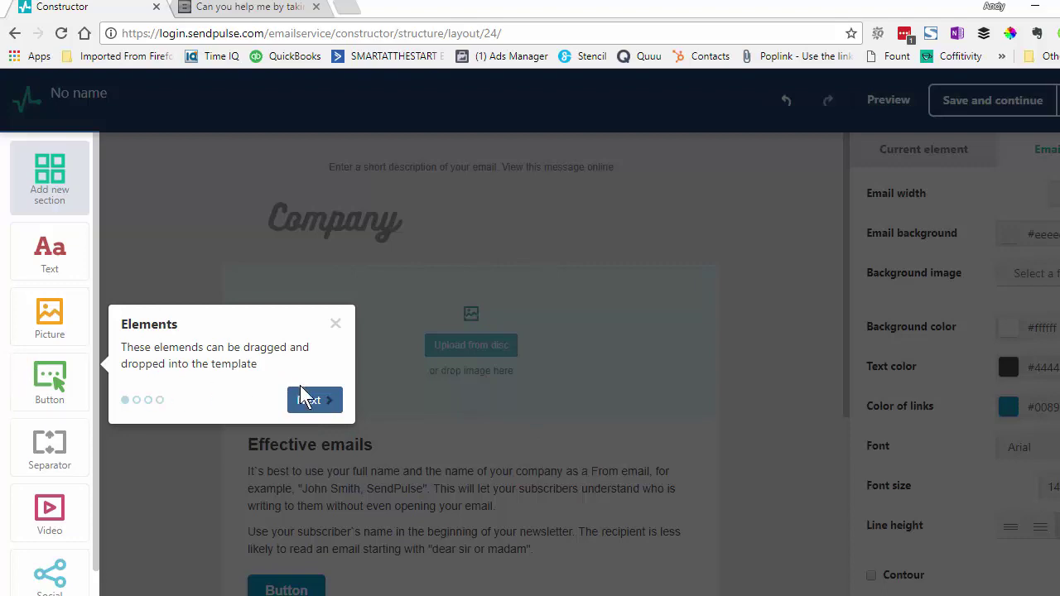
pyautogui.click(308, 401)
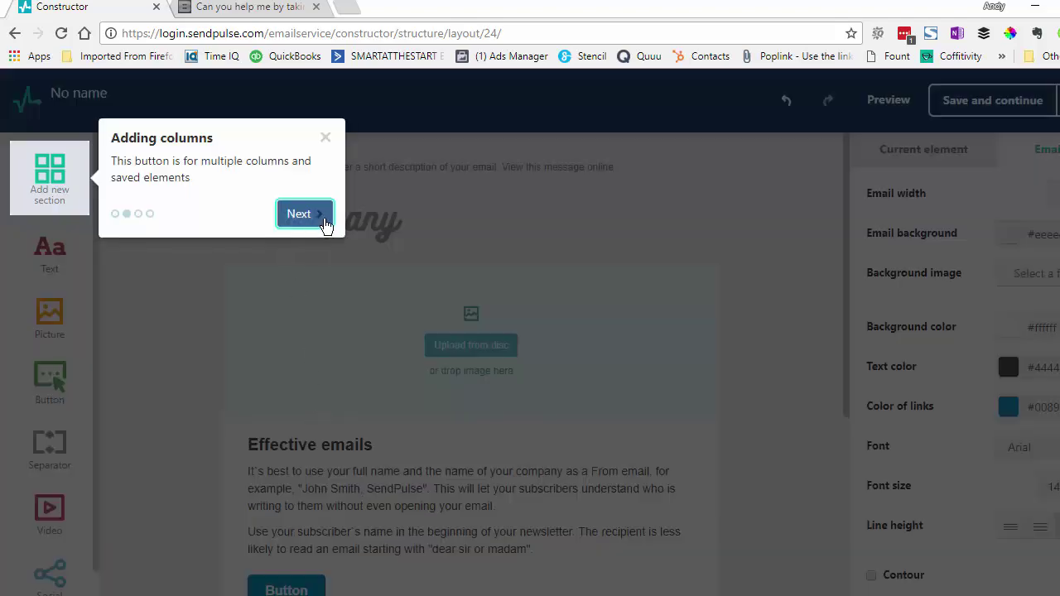
pyautogui.click(324, 225)
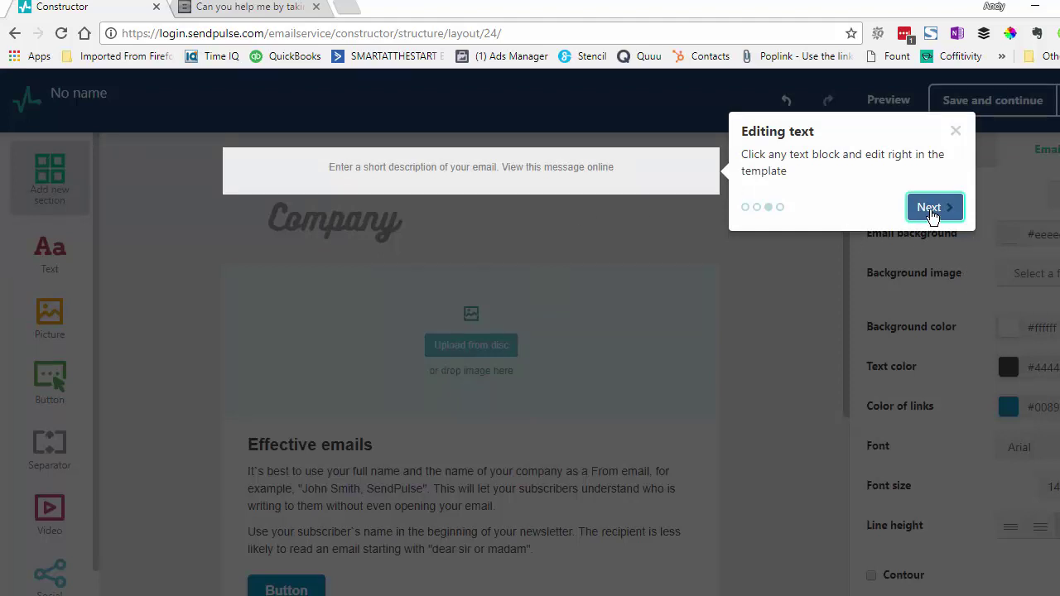
pyautogui.click(927, 212)
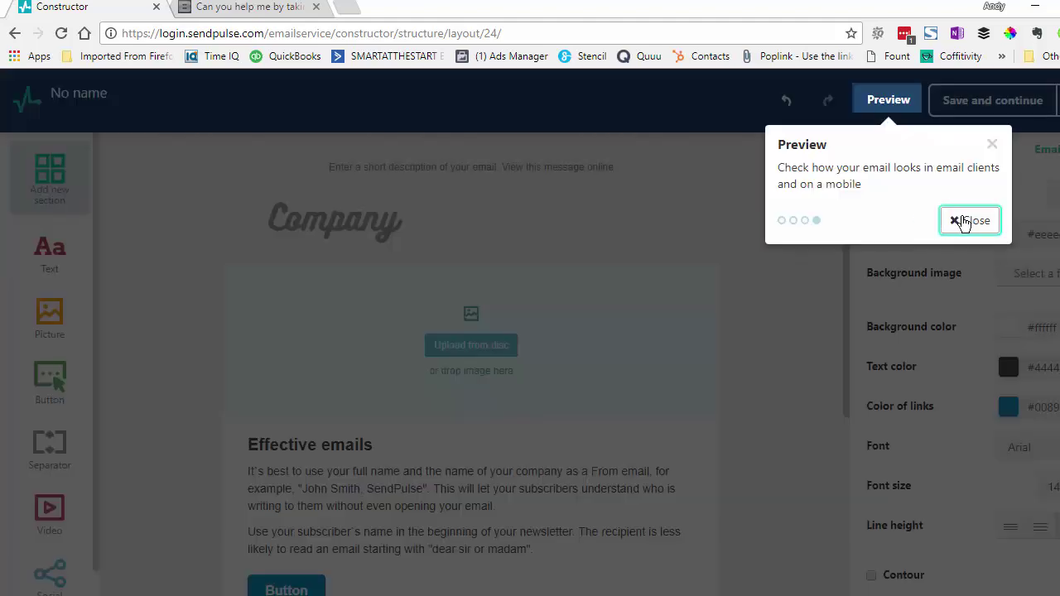
pyautogui.click(964, 222)
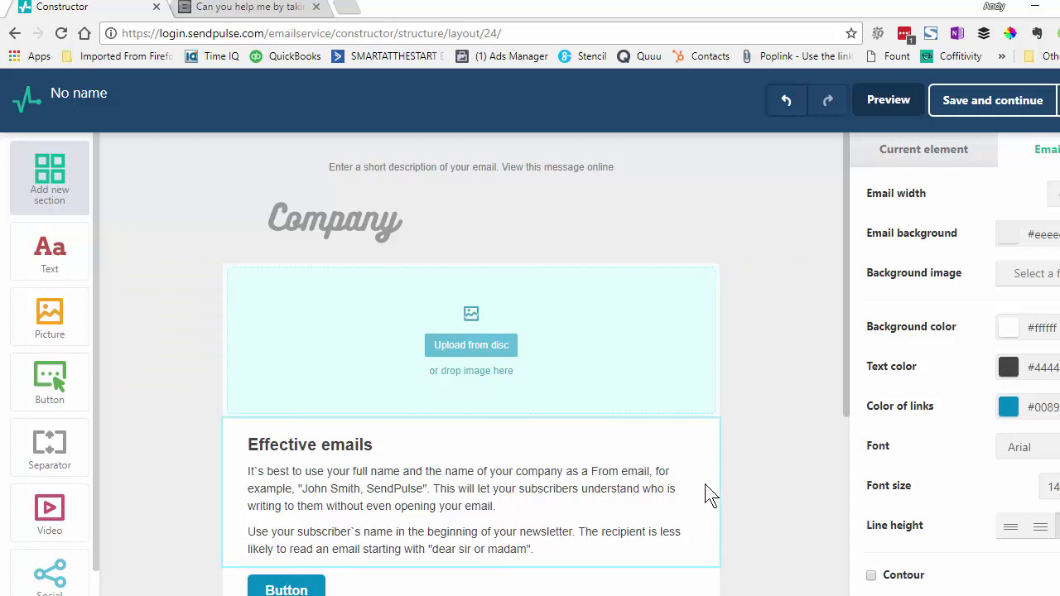
# Replace the placeholder preheader sentence with 'I need your help. If you need help, please'
pyautogui.click(541, 166)
pyautogui.click(496, 167)
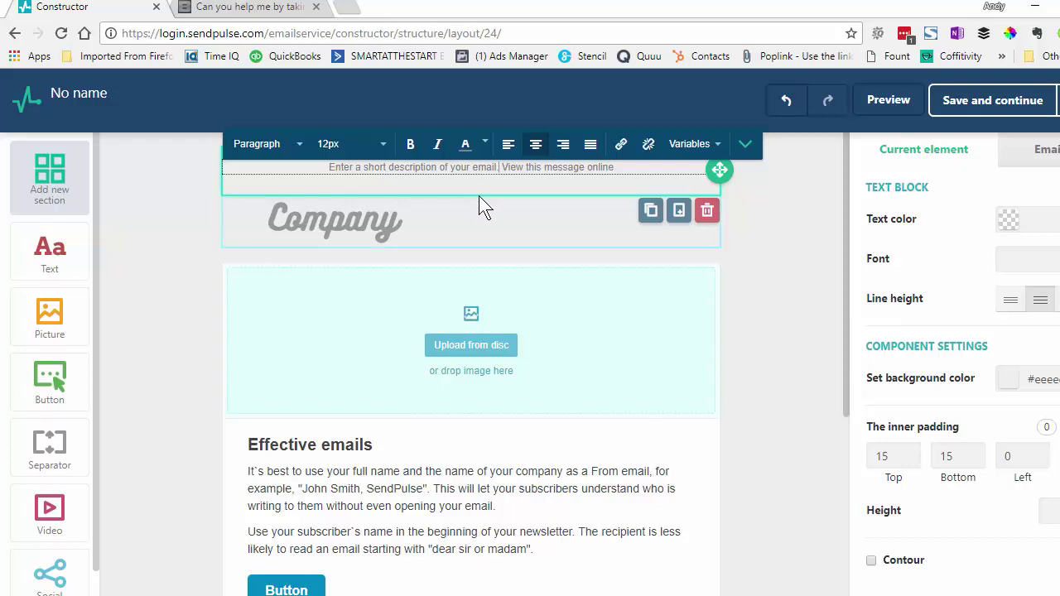
pyautogui.moveTo(503, 168); pyautogui.dragTo(329, 168)
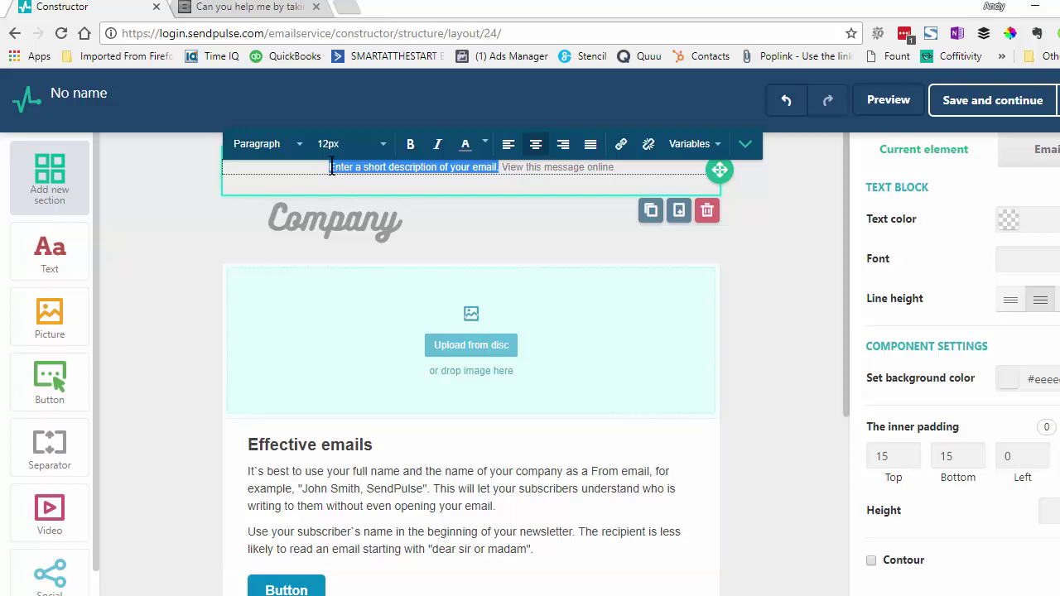
pyautogui.write('I ned your')
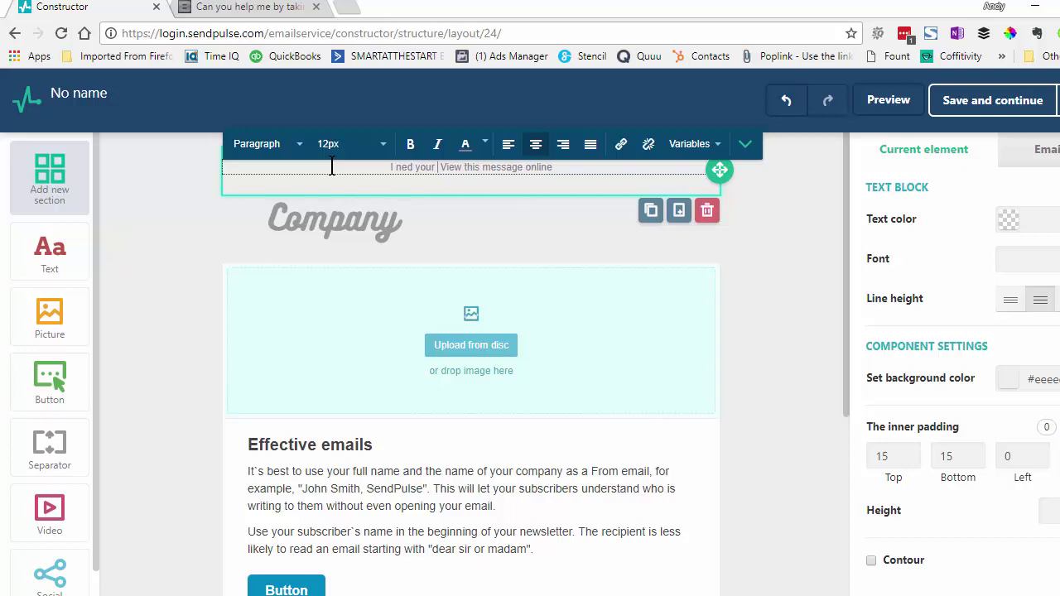
pyautogui.press('BackSpace')
pyautogui.press('BackSpace')
pyautogui.press('BackSpace')
pyautogui.press('BackSpace')
pyautogui.press('BackSpace')
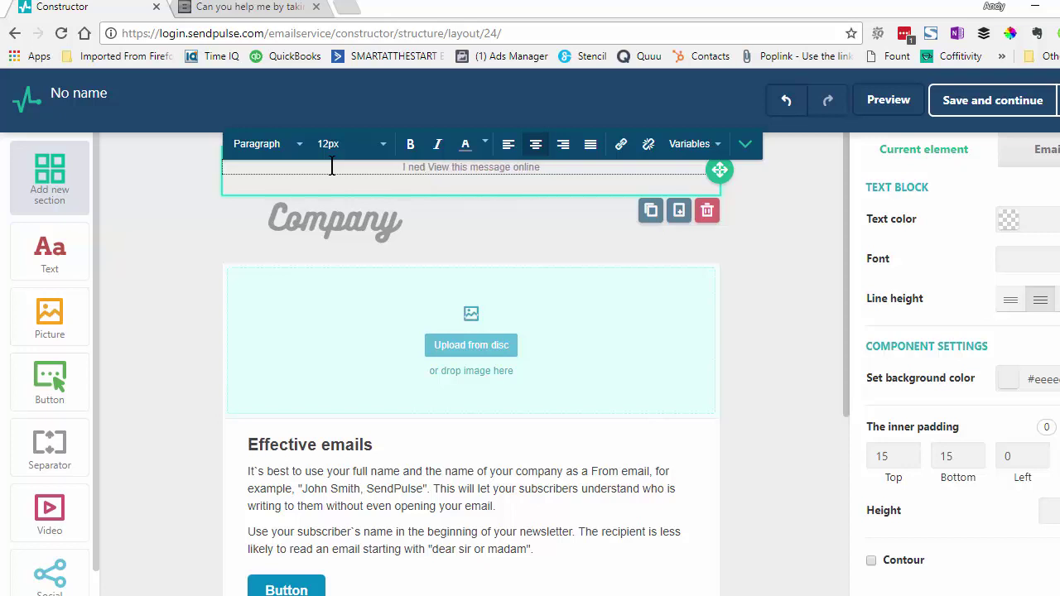
pyautogui.press('BackSpace')
pyautogui.write('ed yor')
pyautogui.press('BackSpace')
pyautogui.press('BackSpace')
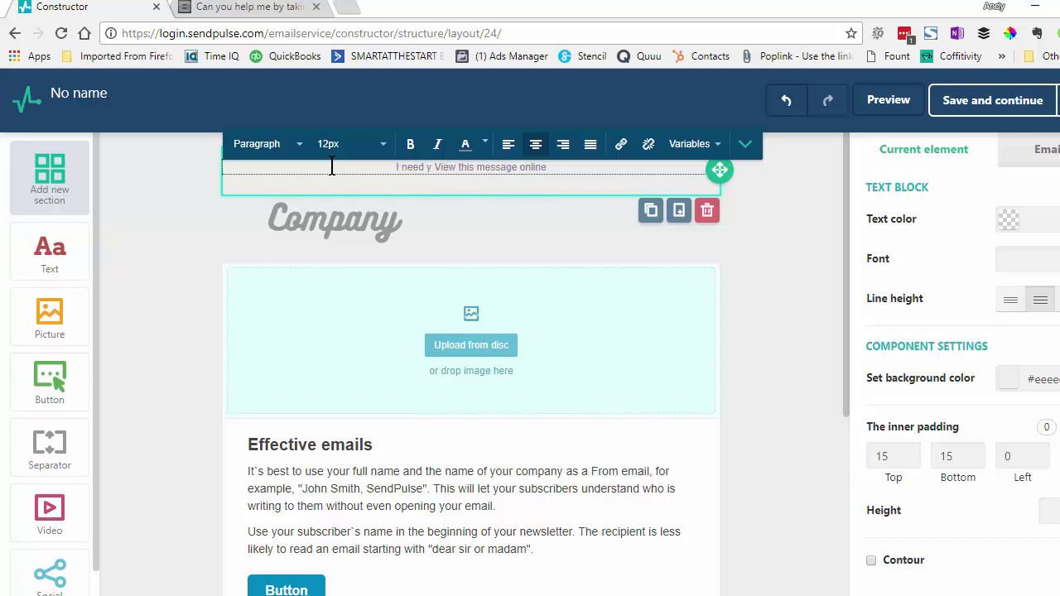
pyautogui.write('our help.')
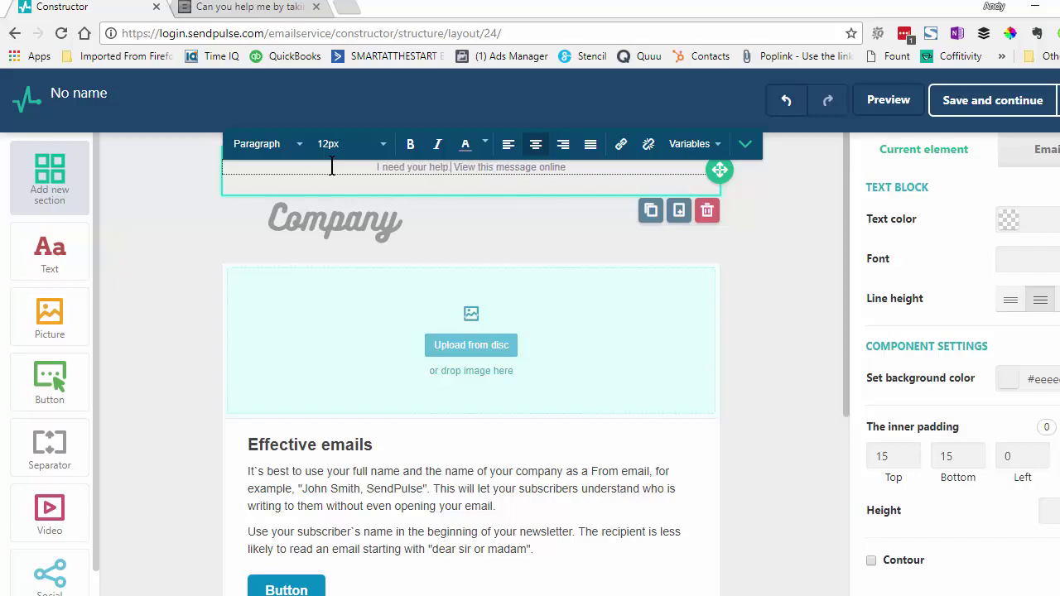
pyautogui.write(' If you need help, pl')
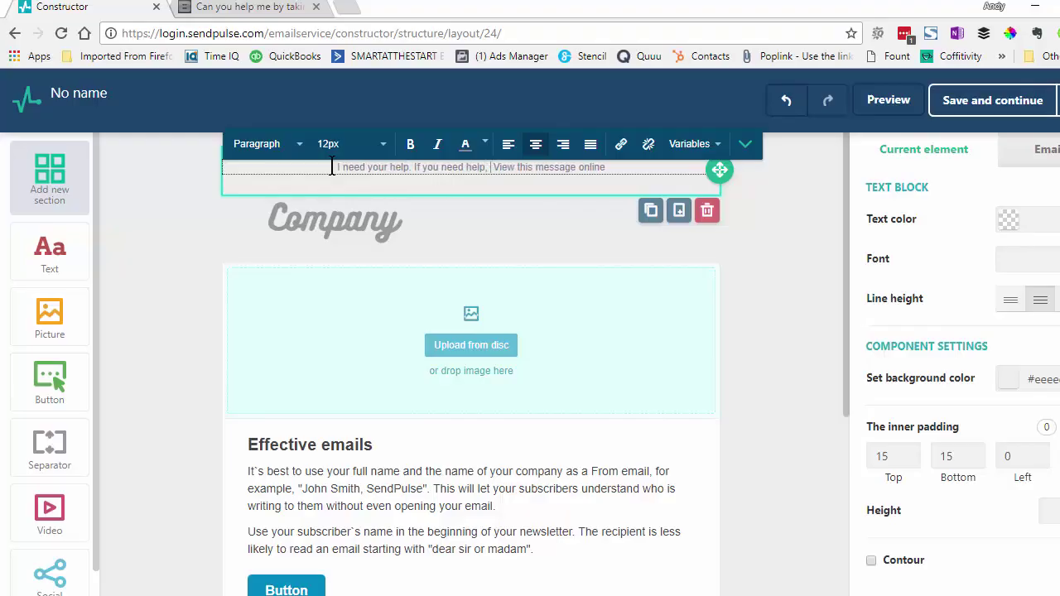
pyautogui.write('ease')
# Lowercase 'view' so the preheader ends '…please view this message online', then select the Company logo
pyautogui.press('Delete')
pyautogui.press('Delete')
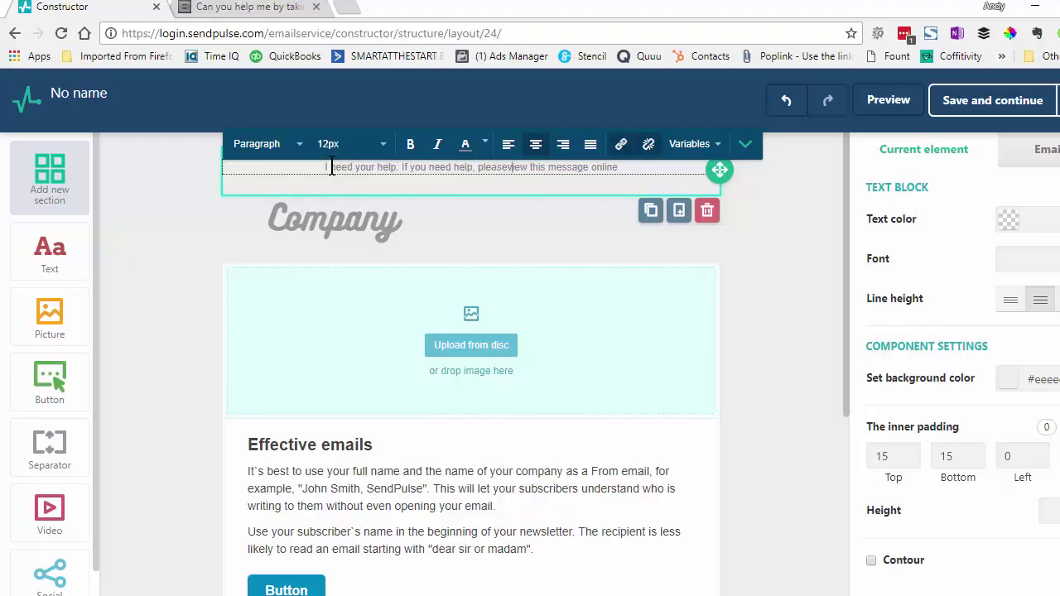
pyautogui.write('v')
pyautogui.press('BackSpace')
pyautogui.press('BackSpace')
pyautogui.write('v')
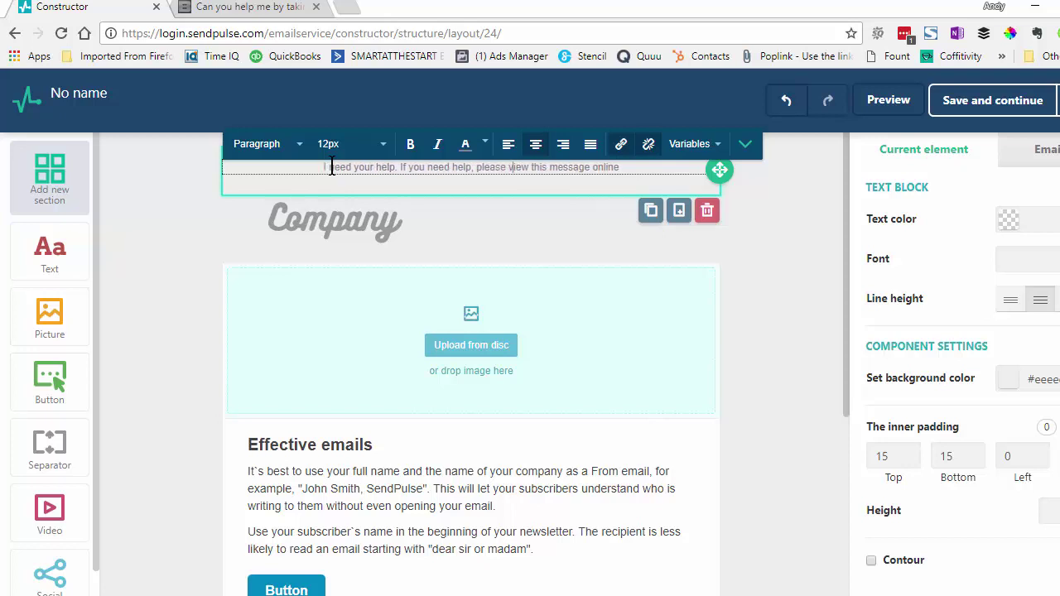
pyautogui.click(357, 221)
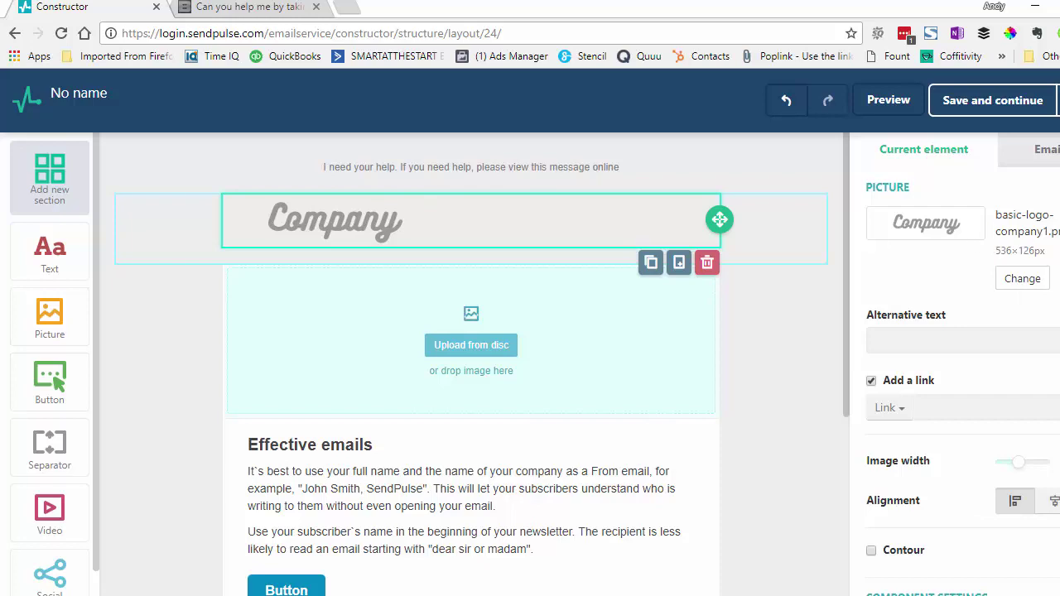
# Open the image library's upload area and browse the computer for an image file
pyautogui.click(1028, 281)
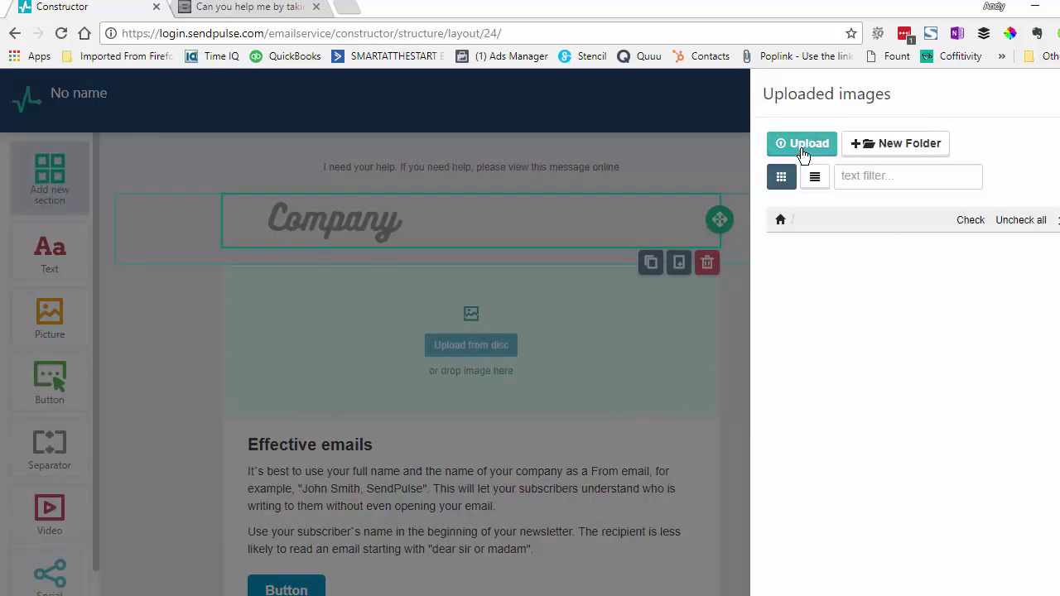
pyautogui.click(800, 146)
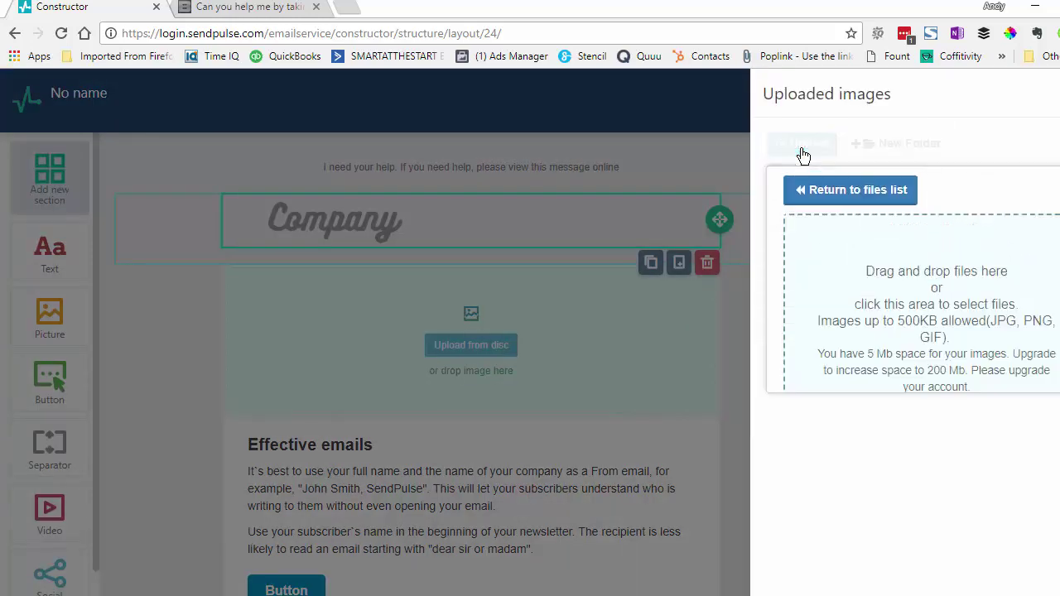
pyautogui.click(890, 199)
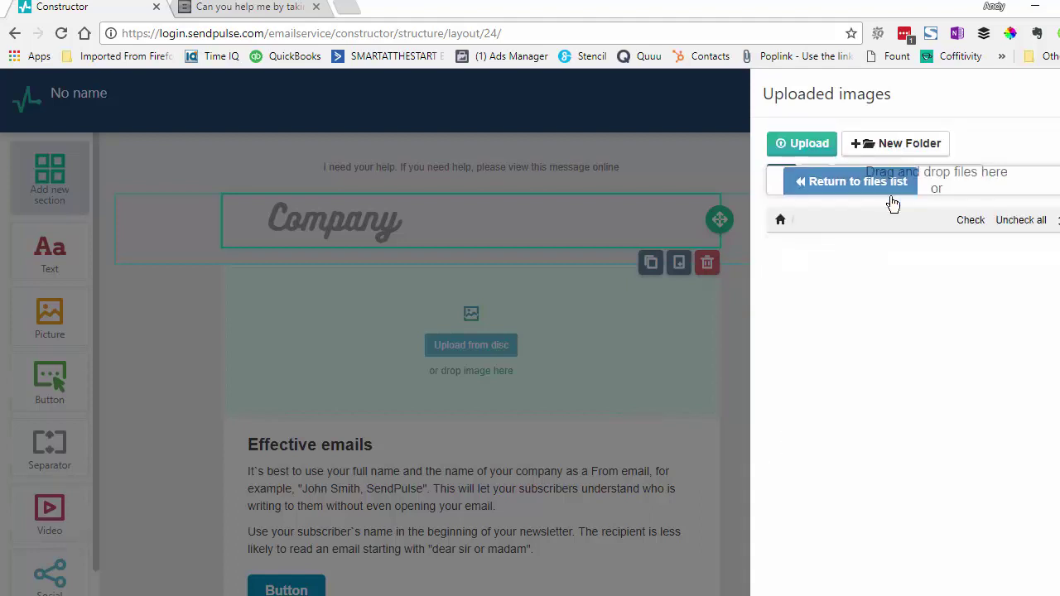
pyautogui.click(818, 154)
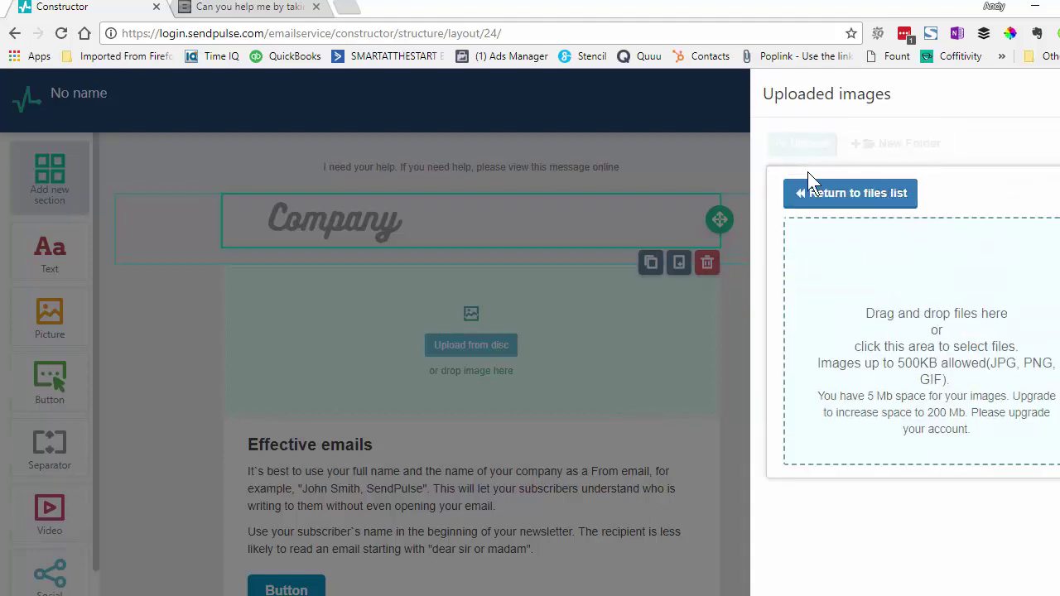
pyautogui.click(939, 371)
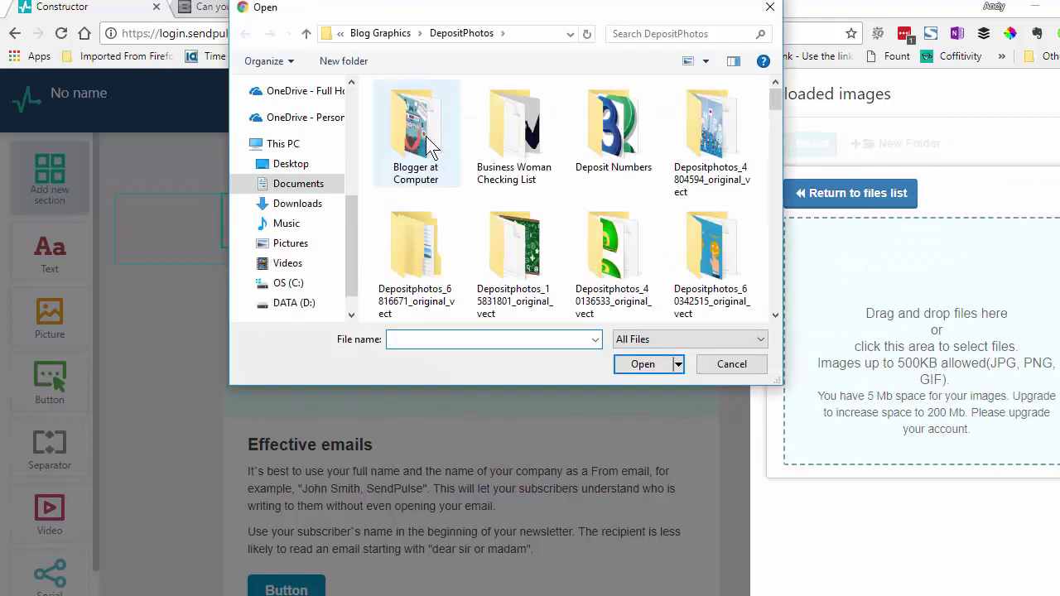
# Go through the Smart At The Start and Marketing and SEO folders and upload the Smart At the Start Logo 200 pix file
pyautogui.scroll(4, 346, 106)
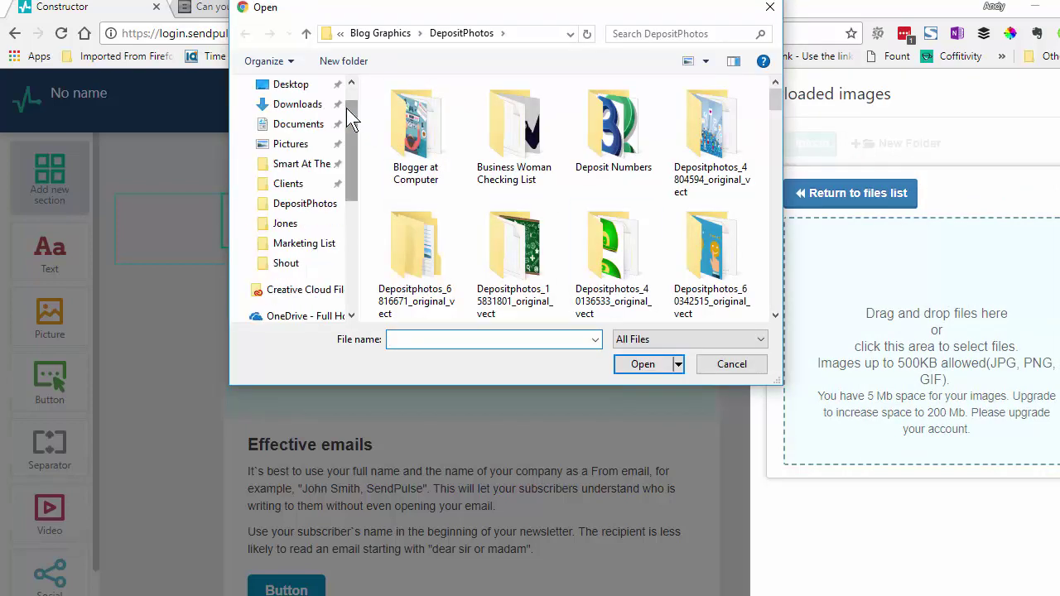
pyautogui.click(318, 166)
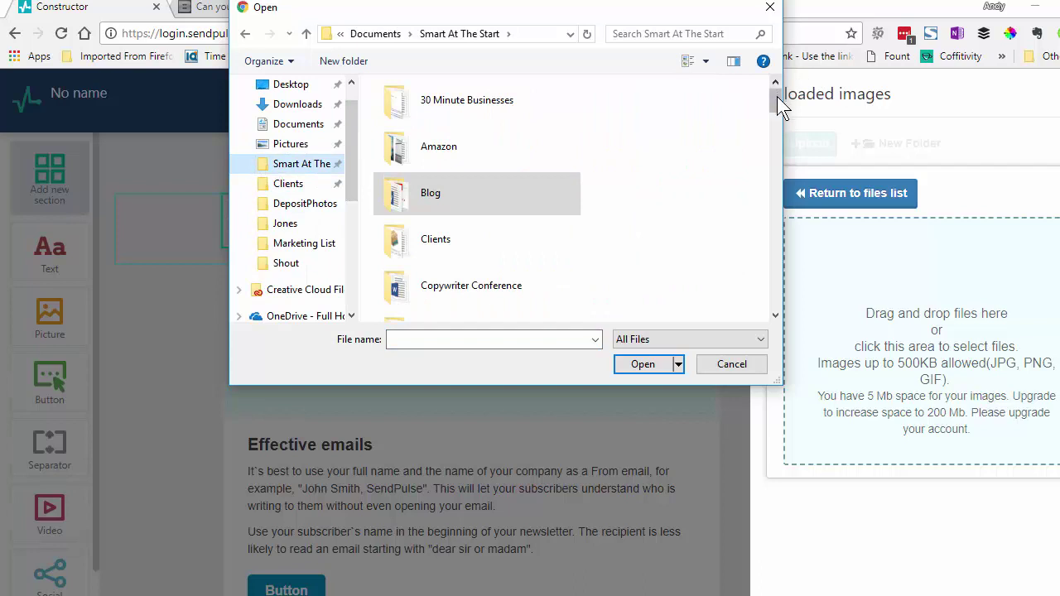
pyautogui.moveTo(777, 96); pyautogui.dragTo(777, 119)
pyautogui.click(455, 306)
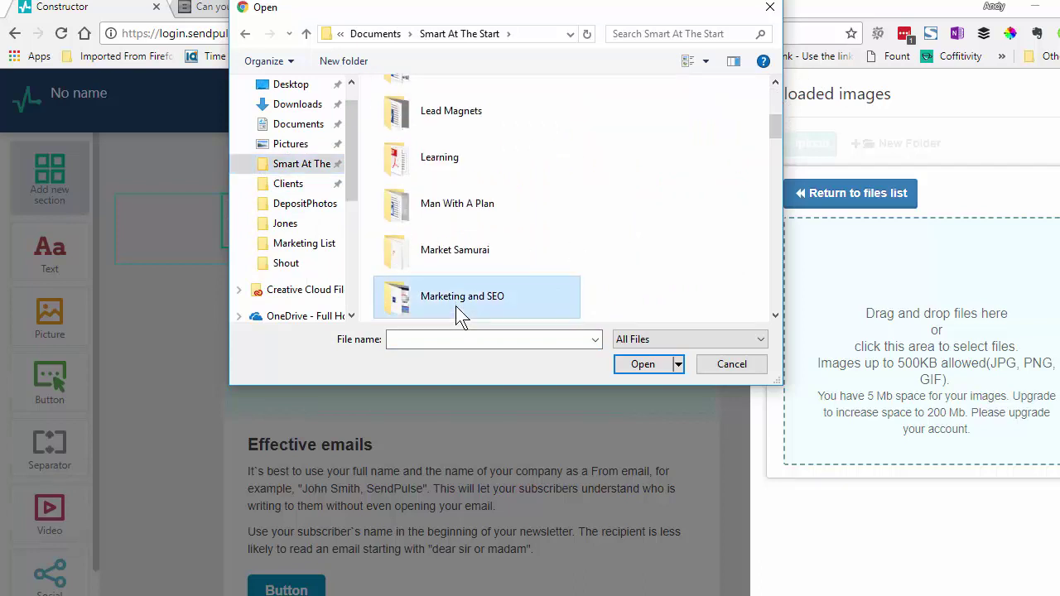
pyautogui.doubleClick(453, 301)
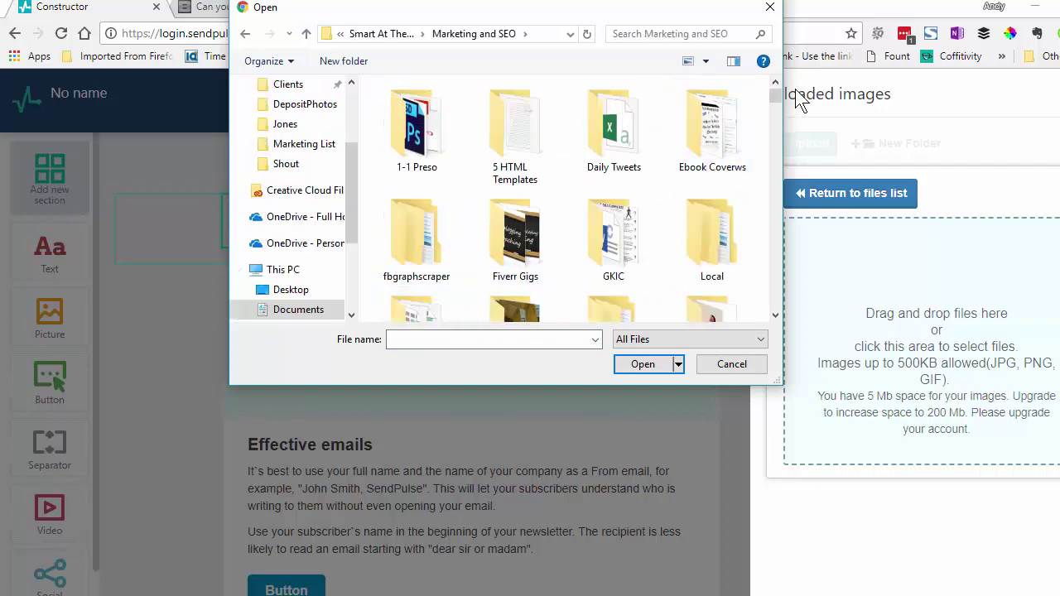
pyautogui.moveTo(772, 92); pyautogui.dragTo(775, 107)
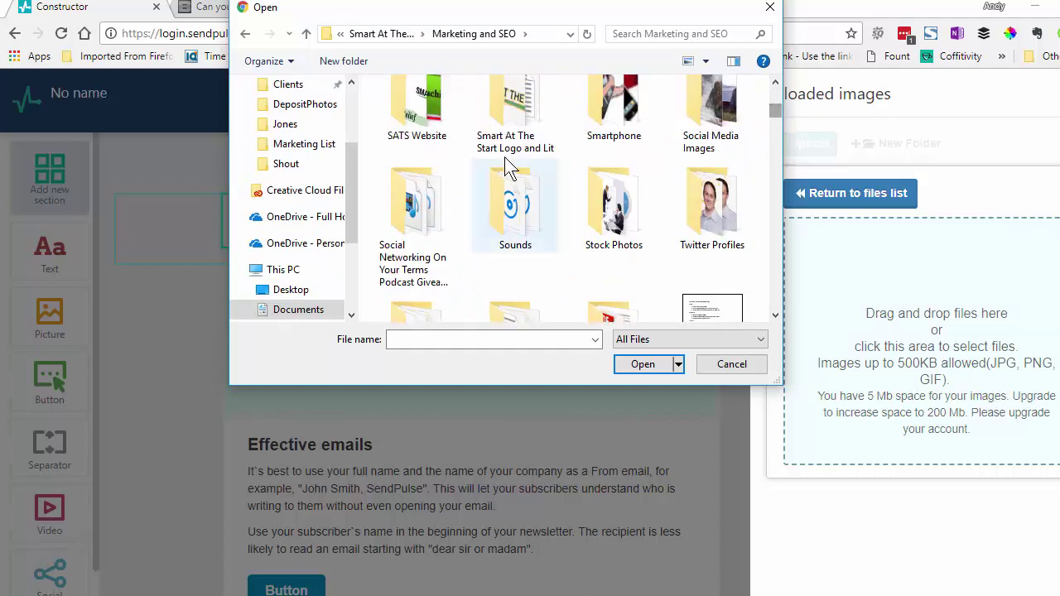
pyautogui.doubleClick(528, 108)
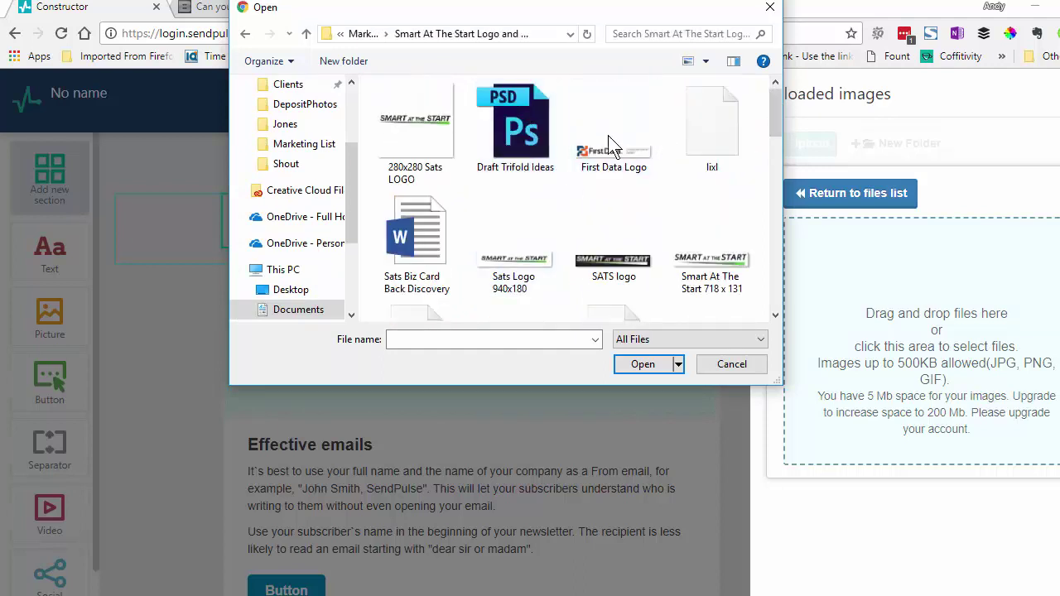
pyautogui.scroll(-3, 713, 140)
pyautogui.doubleClick(713, 141)
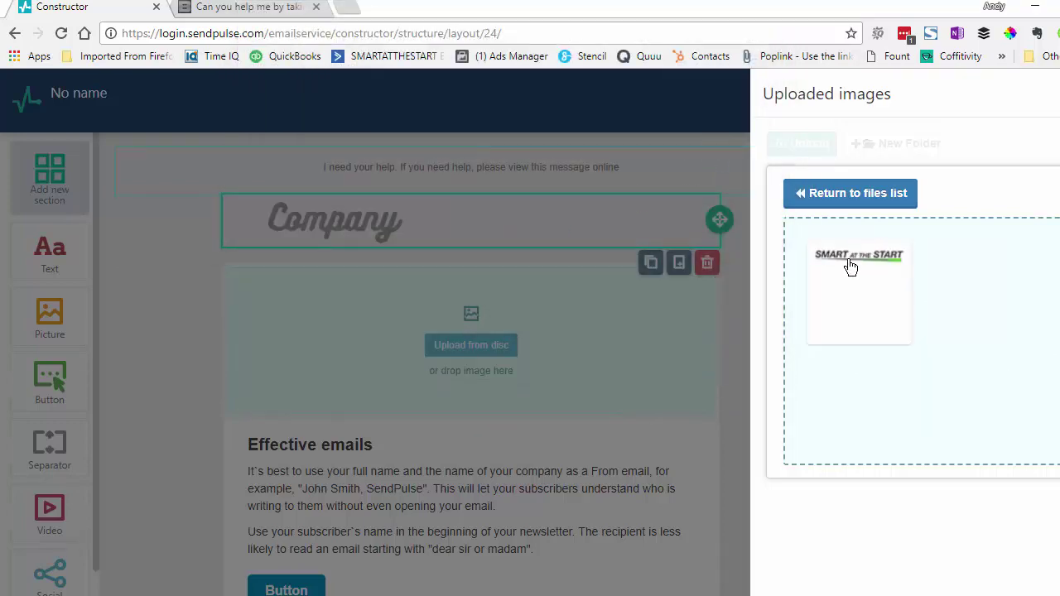
# Select the uploaded logo file's name and download the image
pyautogui.tripleClick(861, 303)
pyautogui.hotkey('ctrl', '-')
pyautogui.hotkey('ctrl', '-')
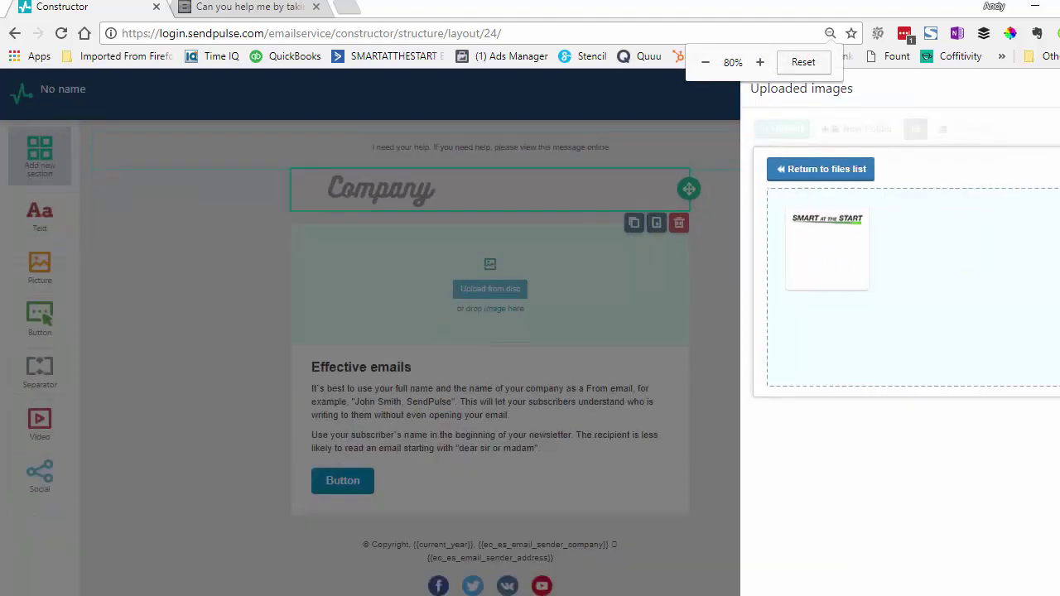
pyautogui.hotkey('ctrl', '+')
pyautogui.hotkey('ctrl', '+')
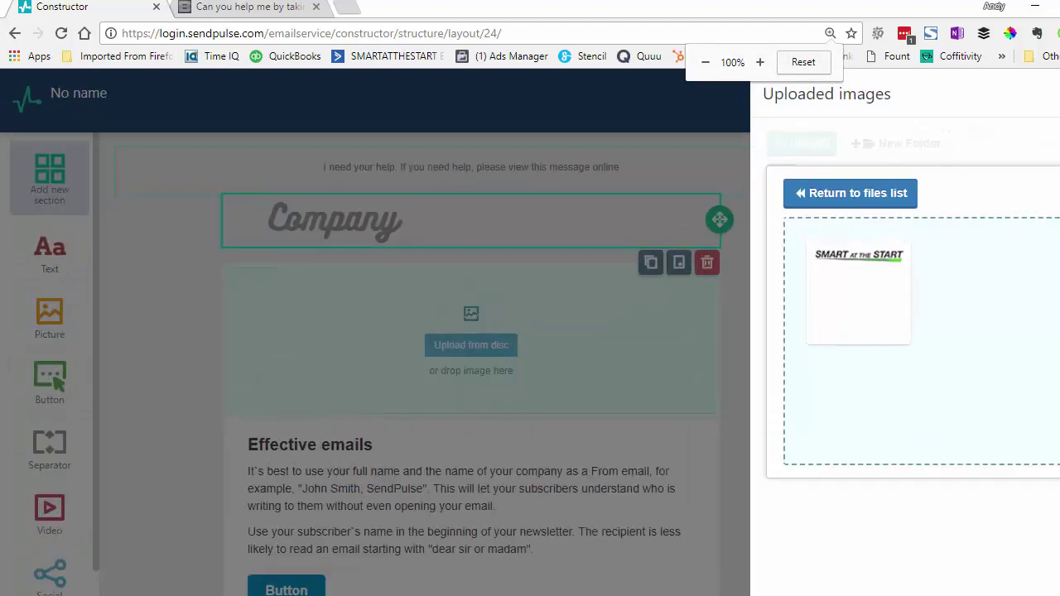
pyautogui.tripleClick(854, 300)
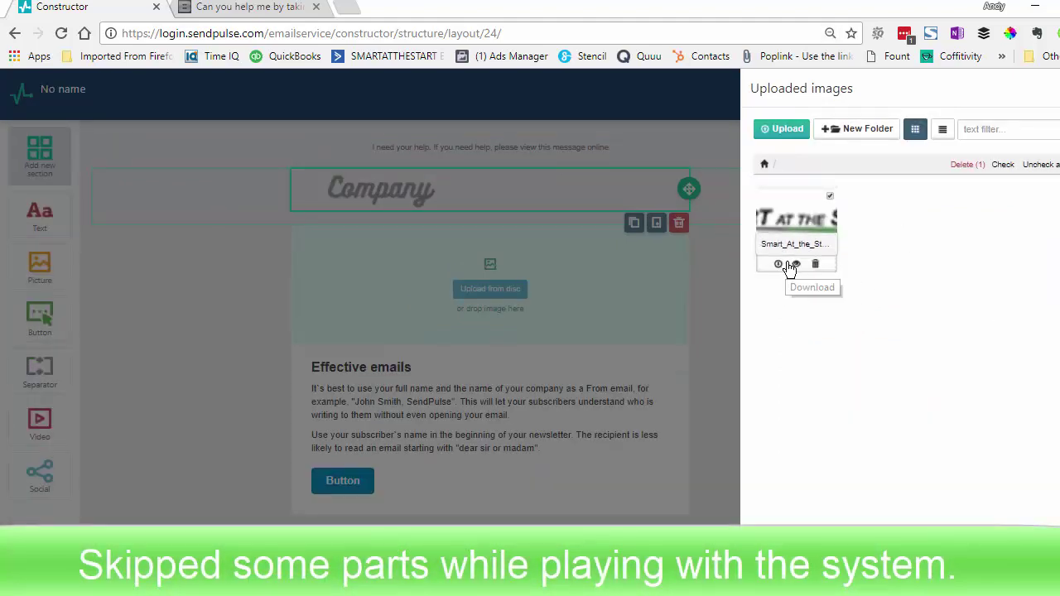
pyautogui.click(779, 265)
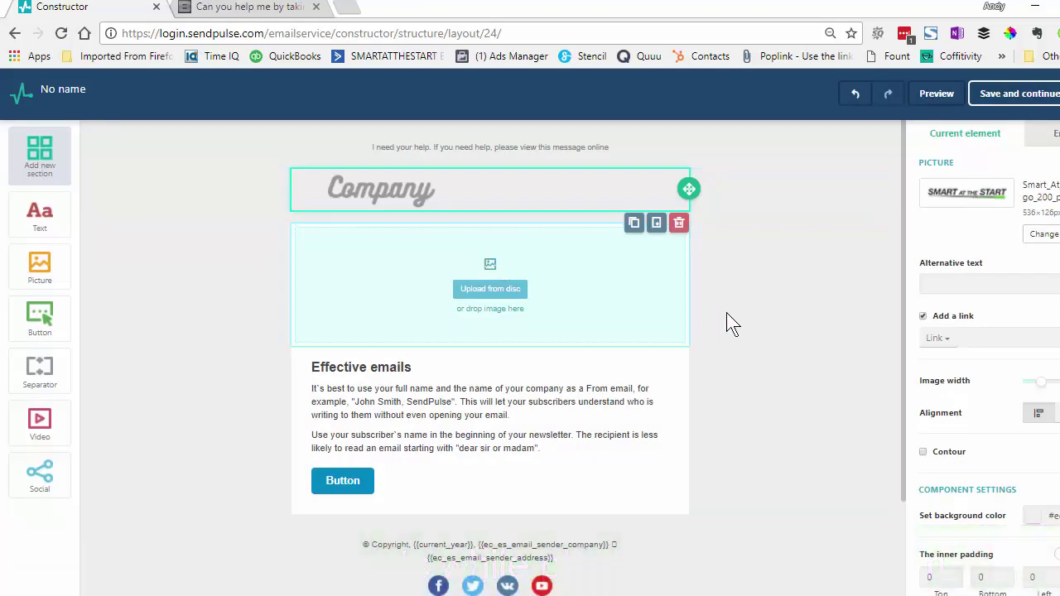
# Replace the Company header picture with the uploaded Smart At The Start logo
pyautogui.click(752, 319)
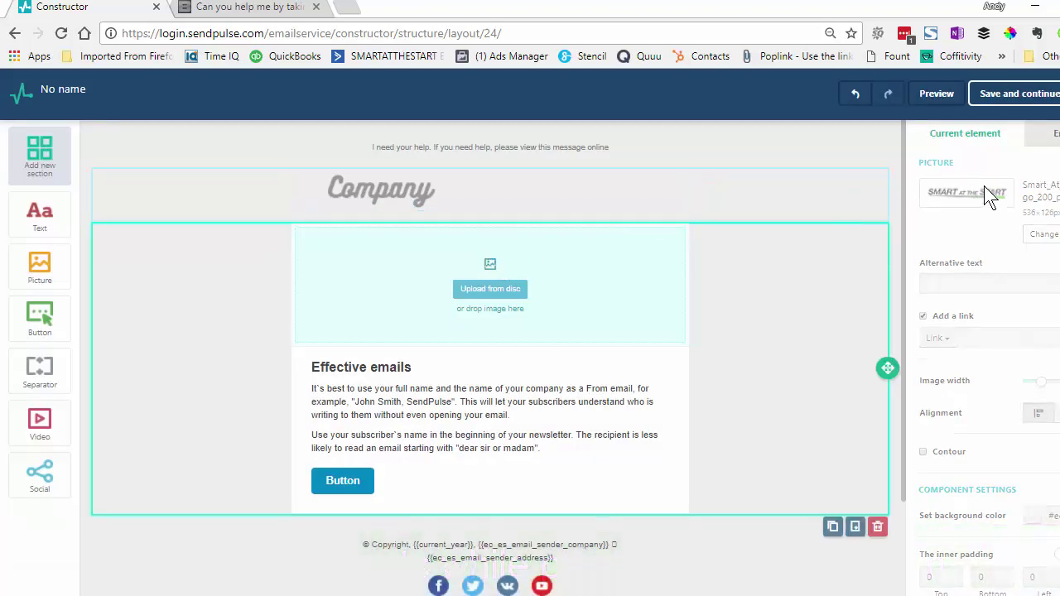
pyautogui.click(836, 198)
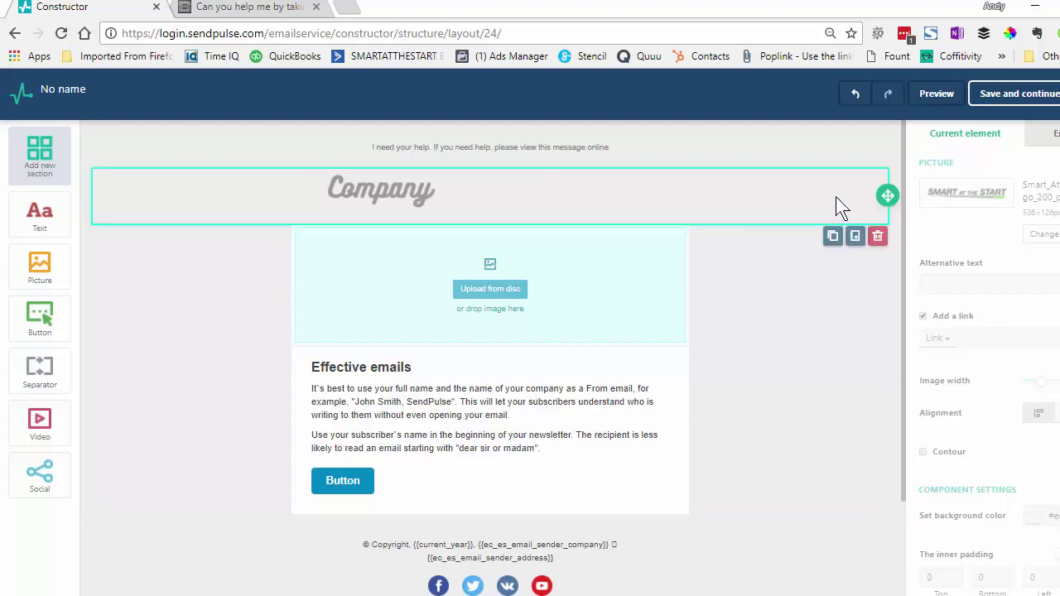
pyautogui.click(578, 189)
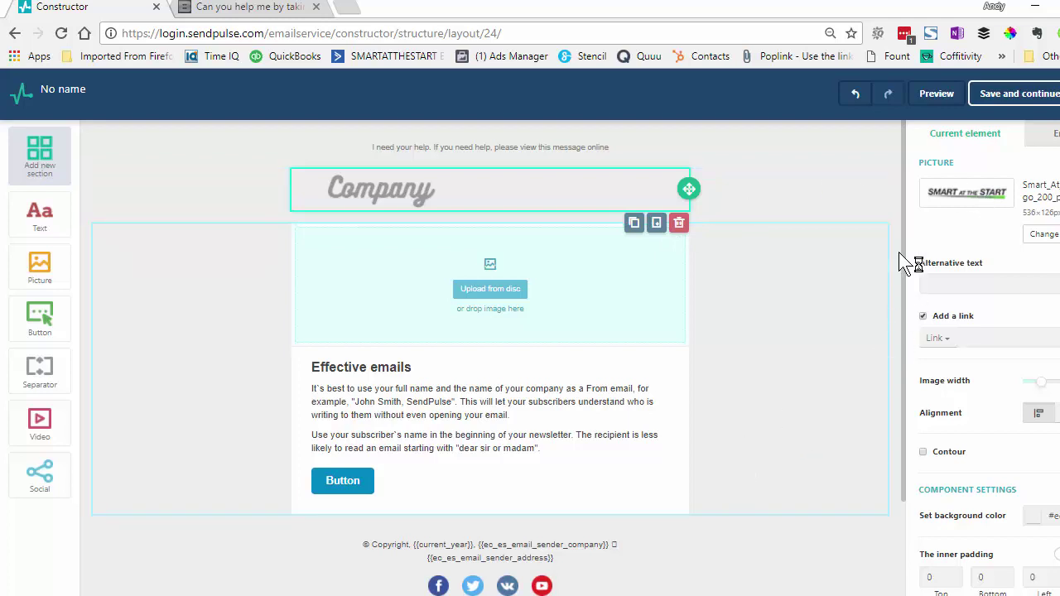
pyautogui.scroll(-3, 907, 247)
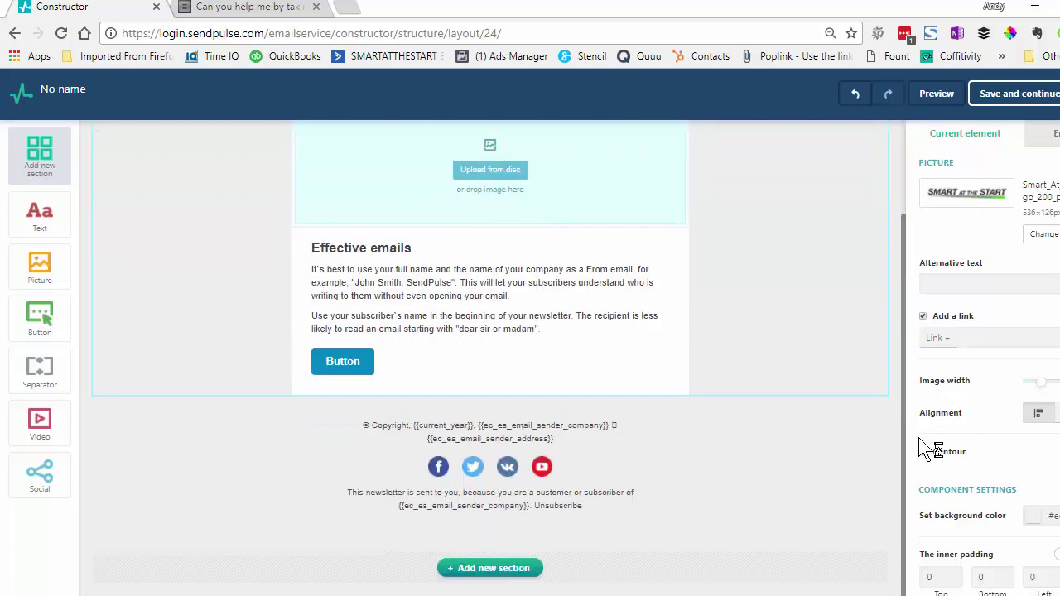
pyautogui.scroll(3, 921, 265)
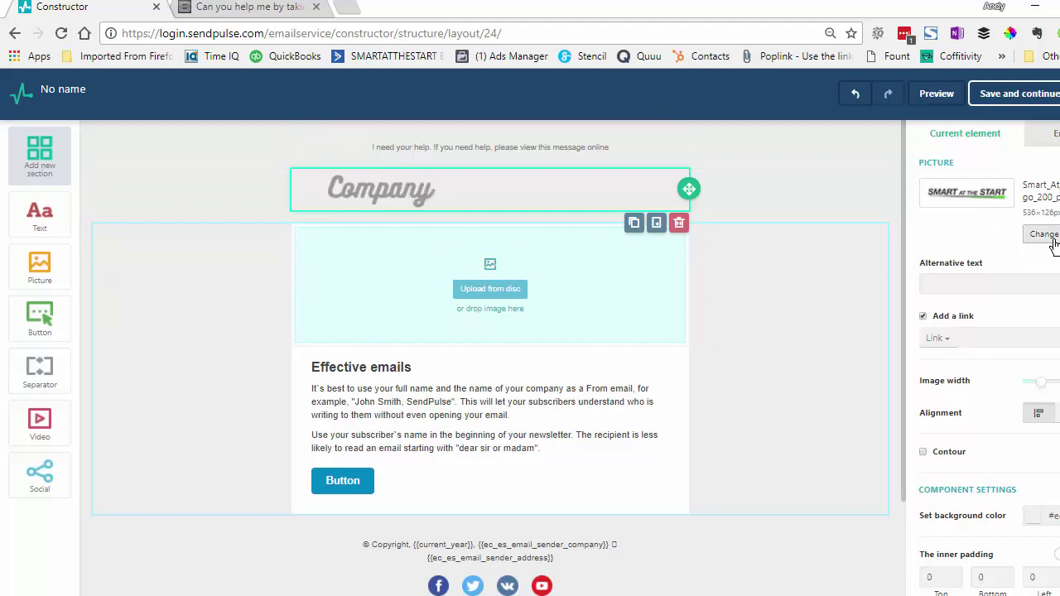
pyautogui.click(1046, 234)
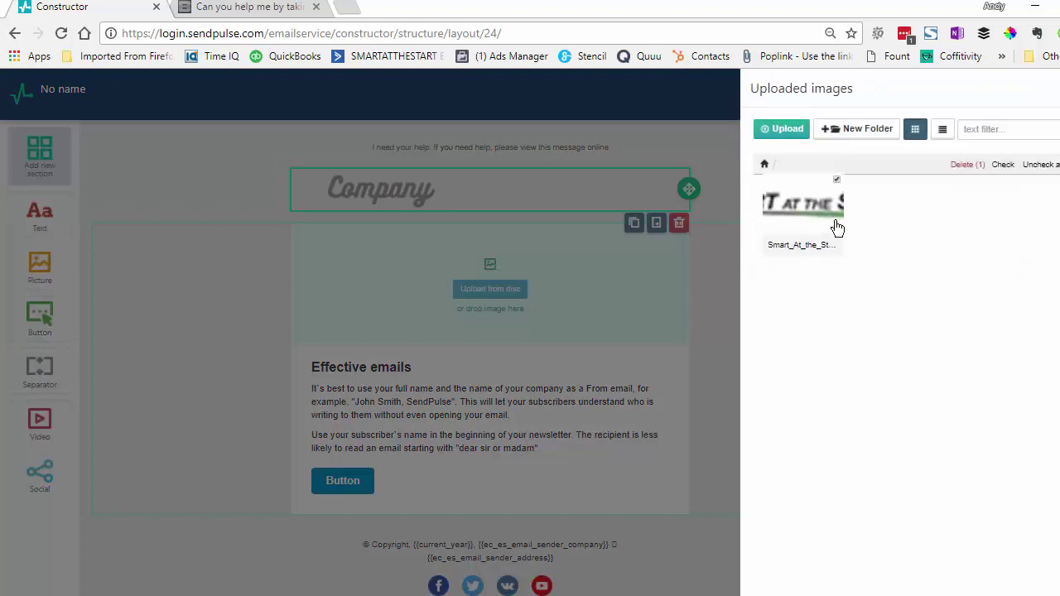
pyautogui.click(818, 227)
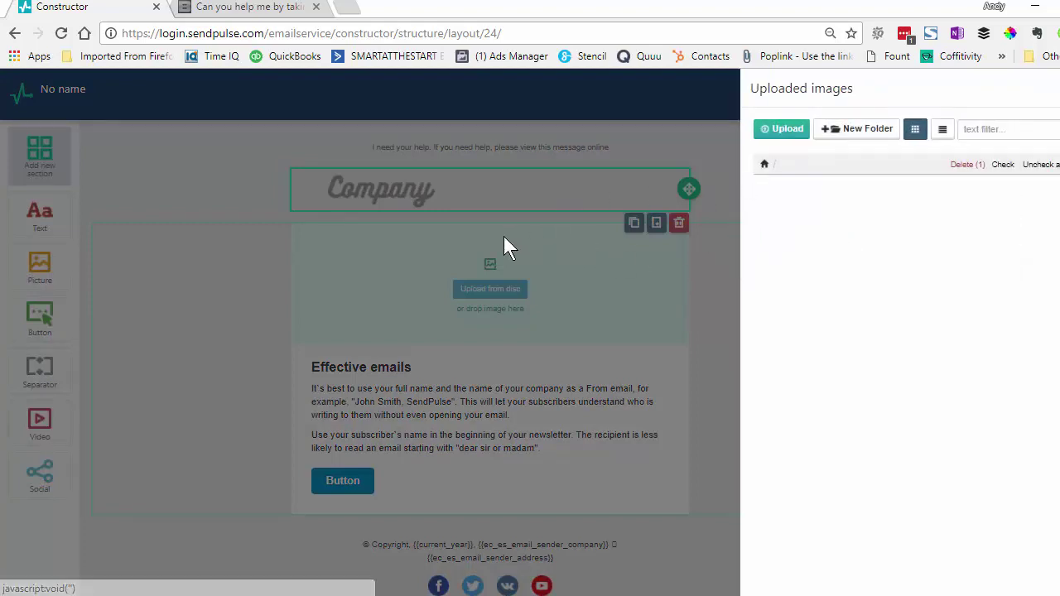
pyautogui.moveTo(794, 228); pyautogui.dragTo(762, 229)
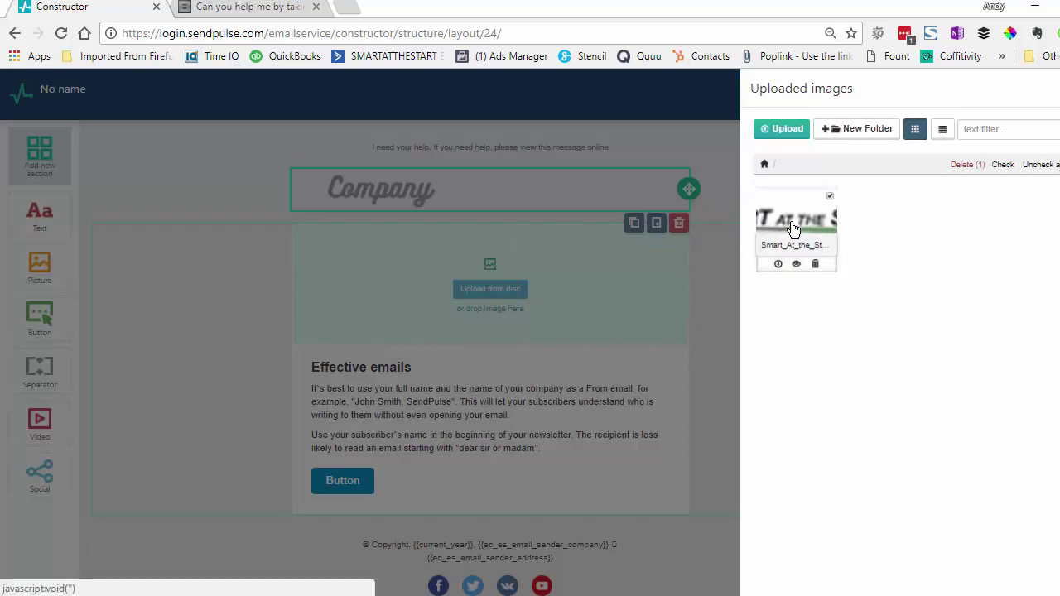
# Set the picture's alternative text to 'smart at the start' and begin deleting an element
pyautogui.click(988, 280)
pyautogui.write('smart at the start')
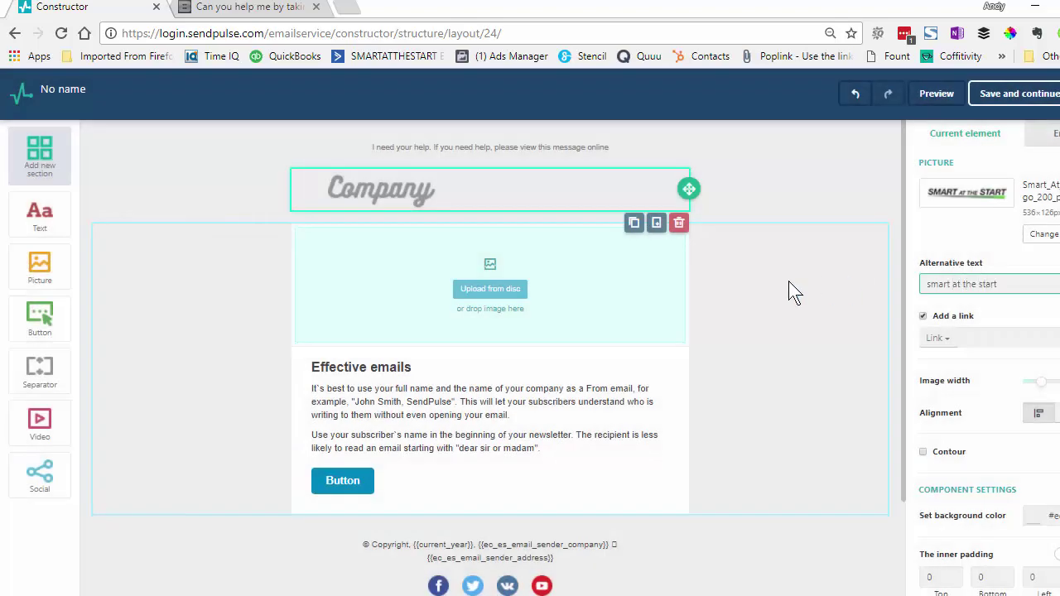
pyautogui.click(678, 222)
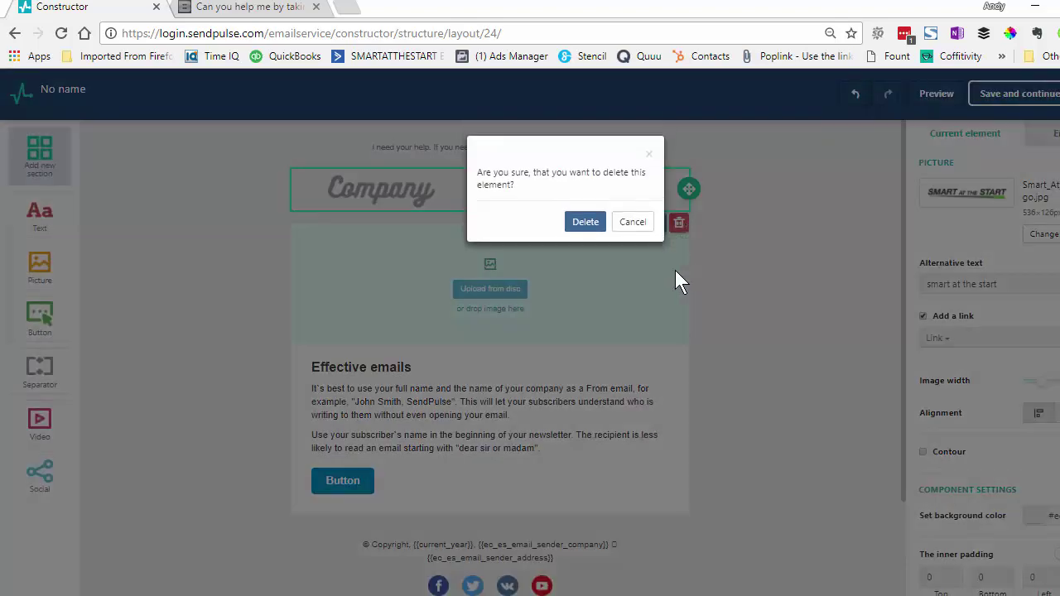
# Cancel the pending deletion, then delete the empty image block below the Company header
pyautogui.click(625, 224)
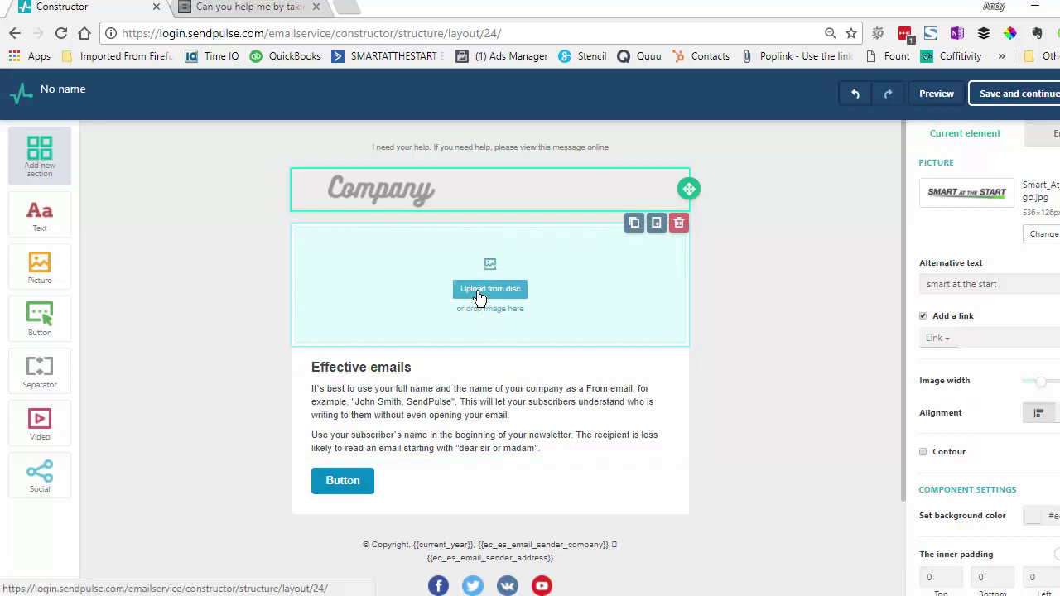
pyautogui.click(228, 8)
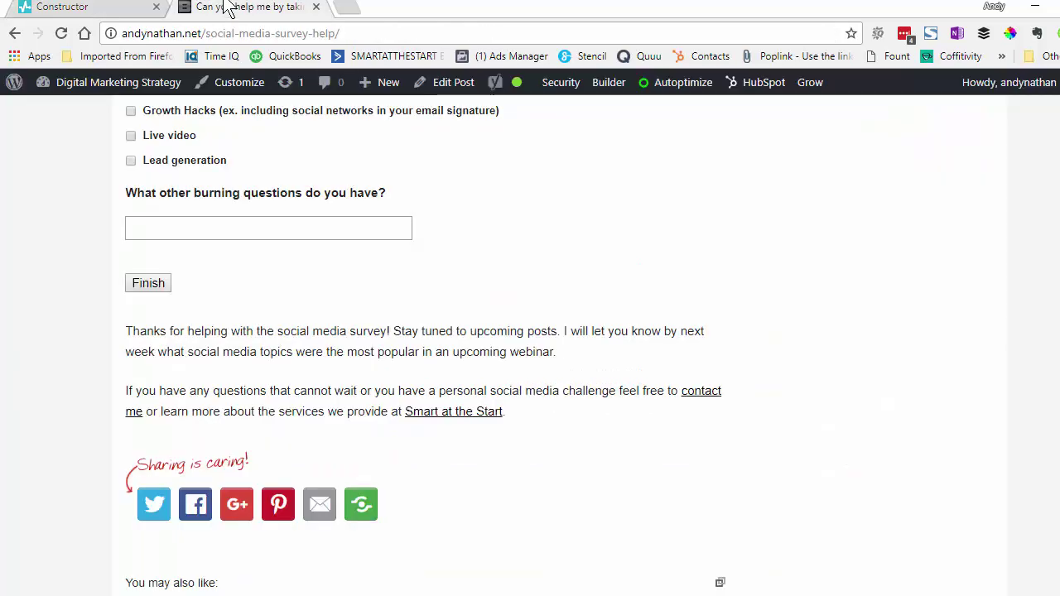
pyautogui.scroll(15, 945, 168)
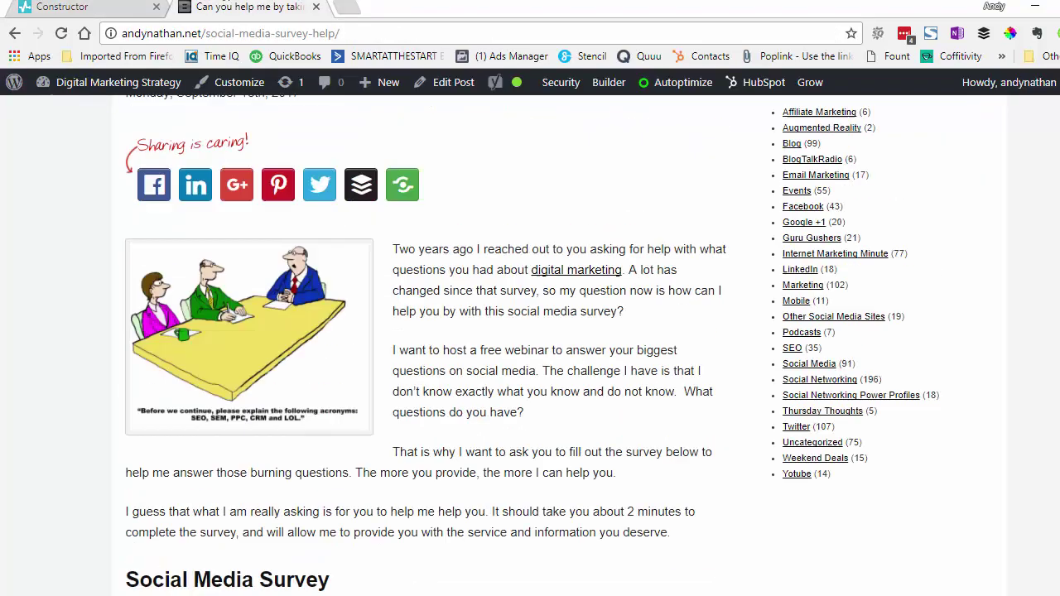
pyautogui.scroll(-2, 945, 168)
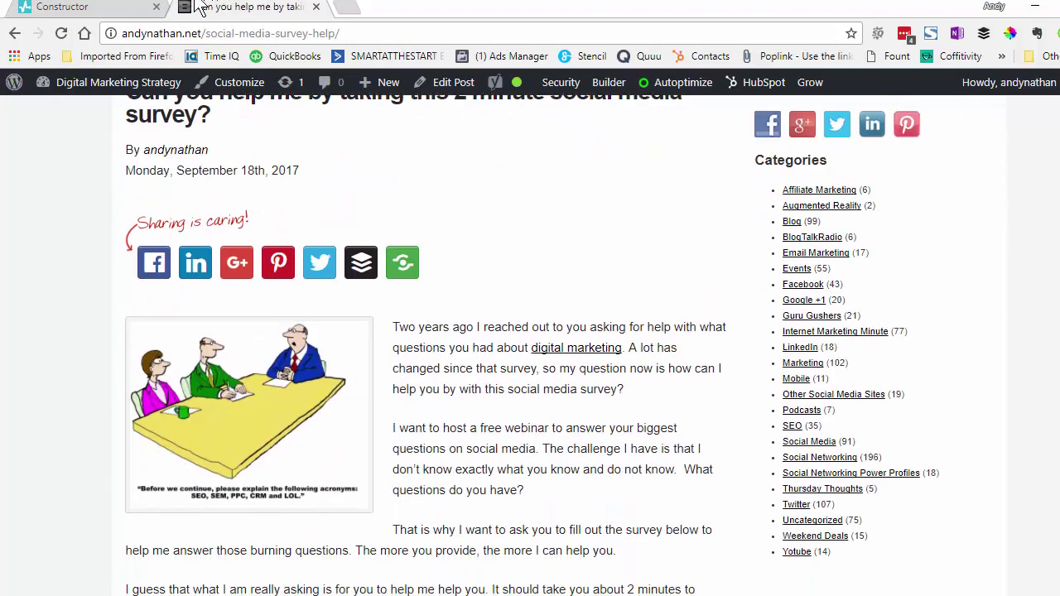
pyautogui.click(72, 8)
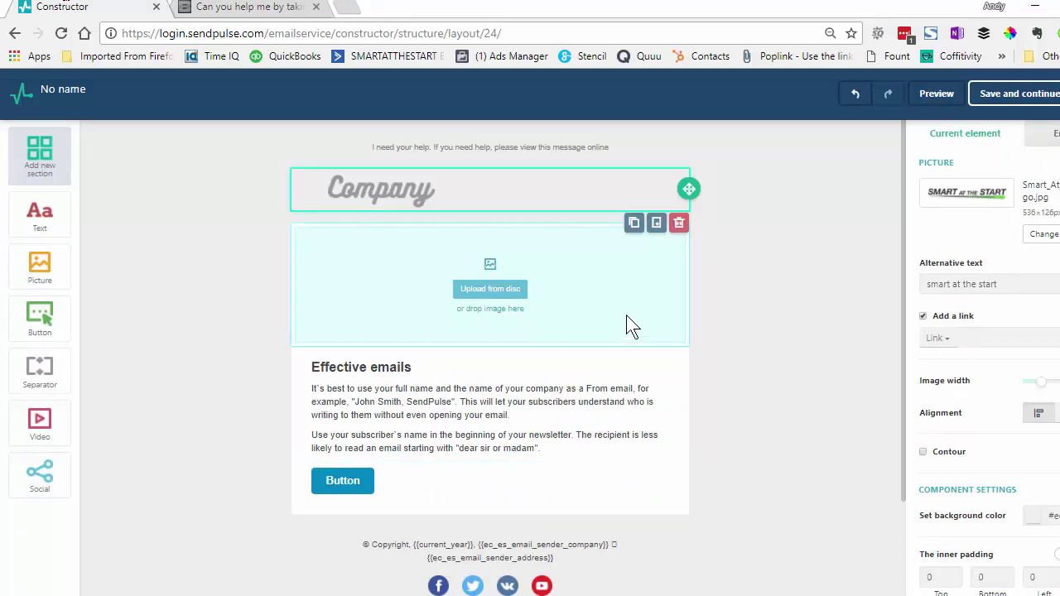
pyautogui.click(667, 297)
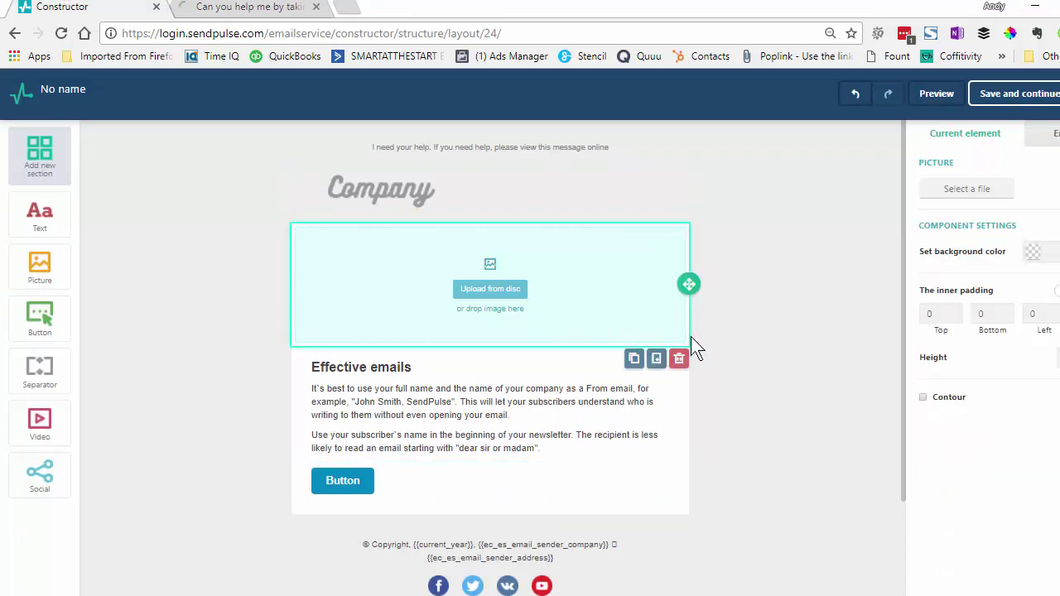
pyautogui.click(680, 360)
pyautogui.click(585, 220)
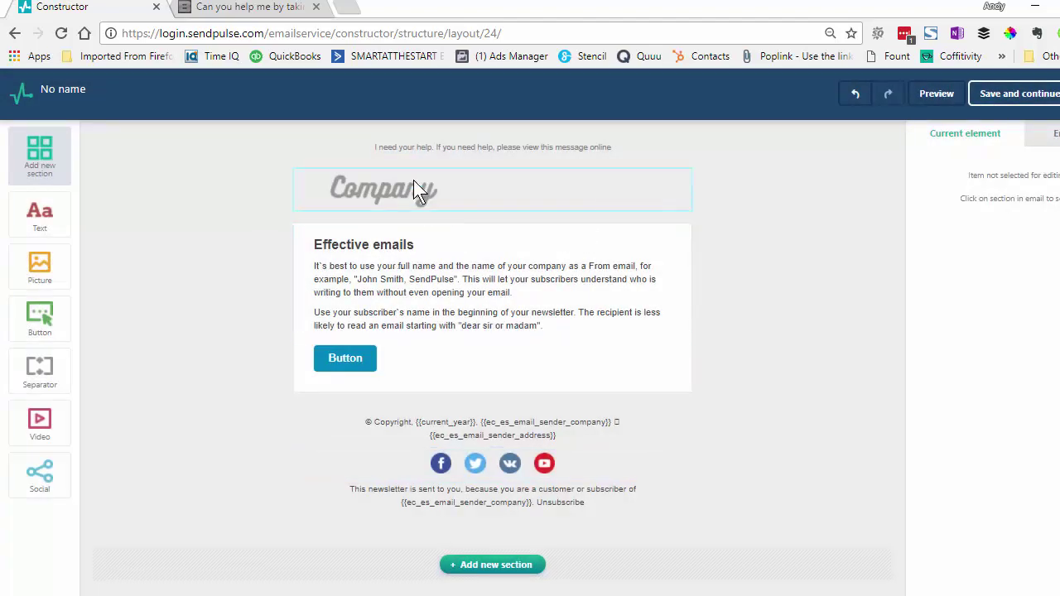
# Select the entire survey letter draft in Notepad
pyautogui.click(426, 290)
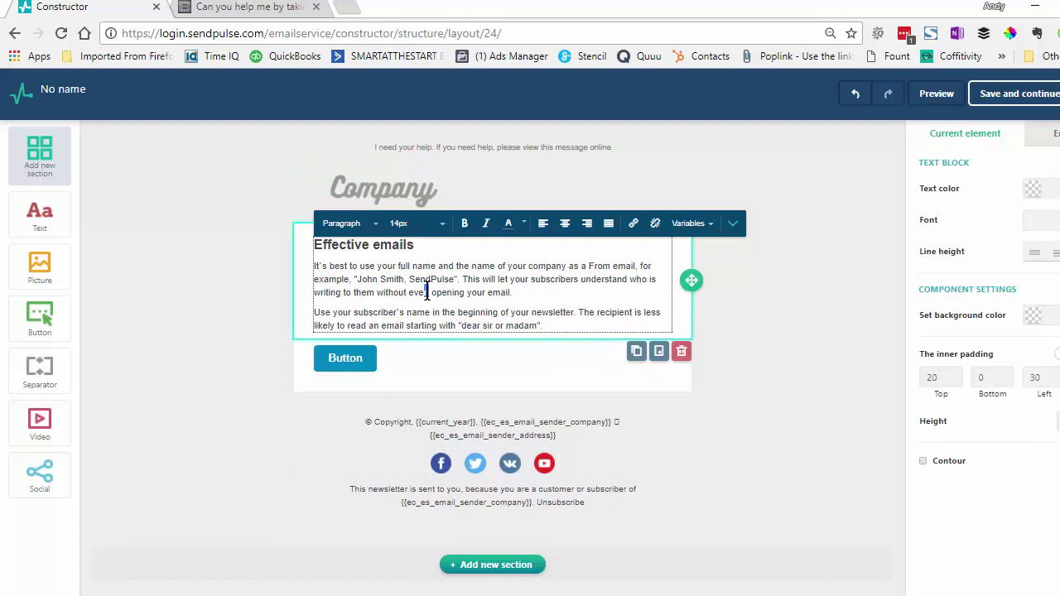
pyautogui.moveTo(426, 290); pyautogui.dragTo(431, 290)
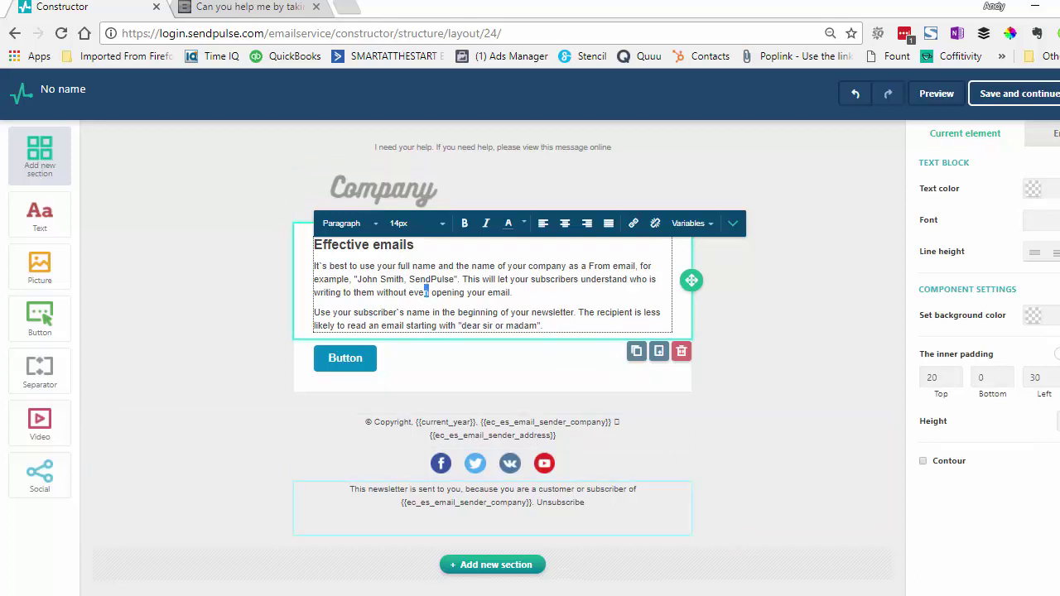
pyautogui.hotkey('alt', 'Tab')
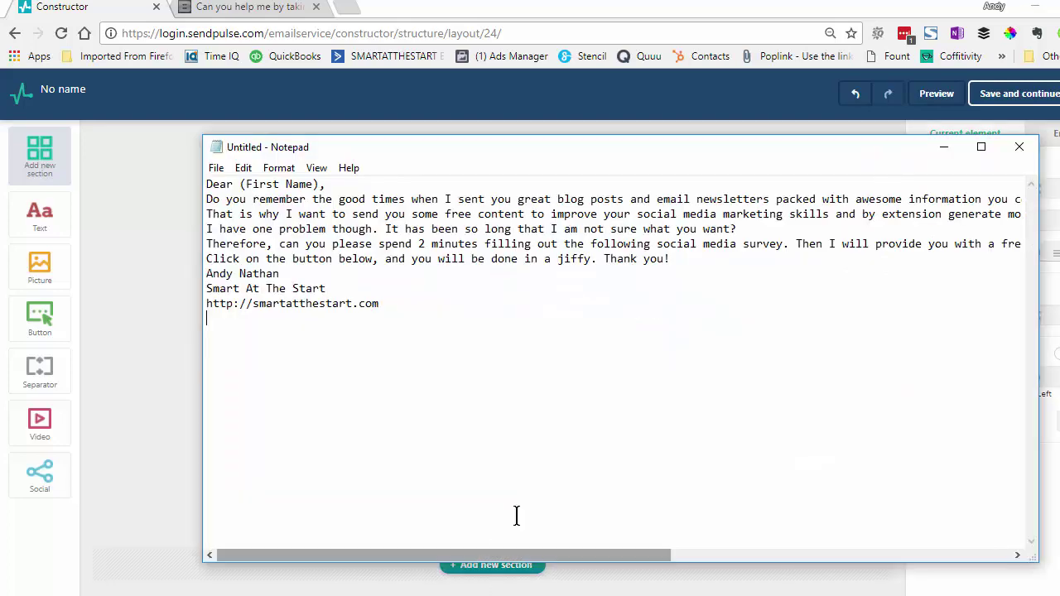
pyautogui.hotkey('ctrl', 'a')
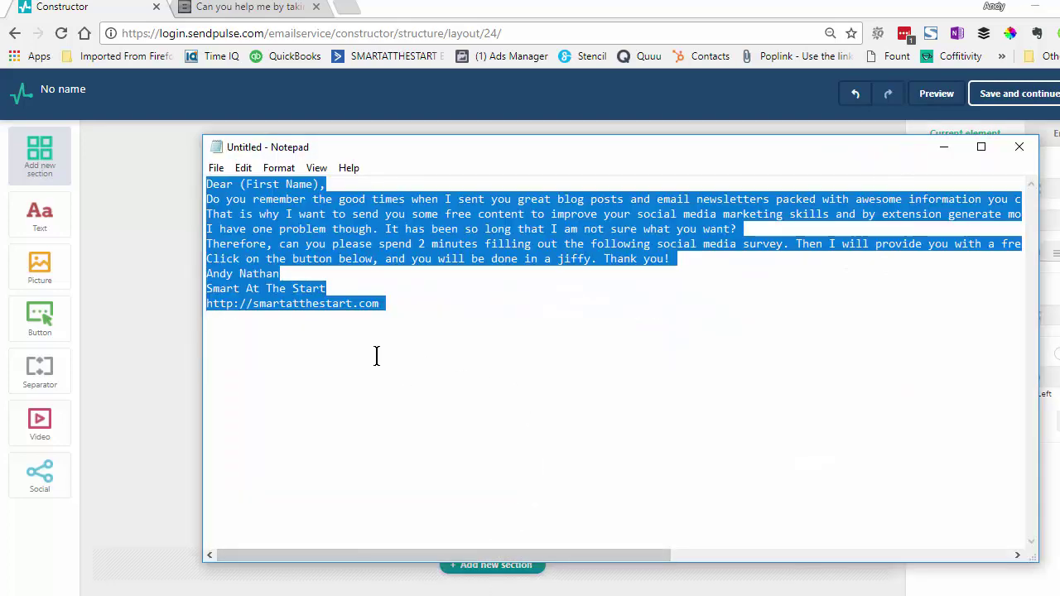
# Paste the 'Dear (First Name),' letter over the Effective emails sample text, tidying the greeting line
pyautogui.click(155, 331)
pyautogui.click(372, 280)
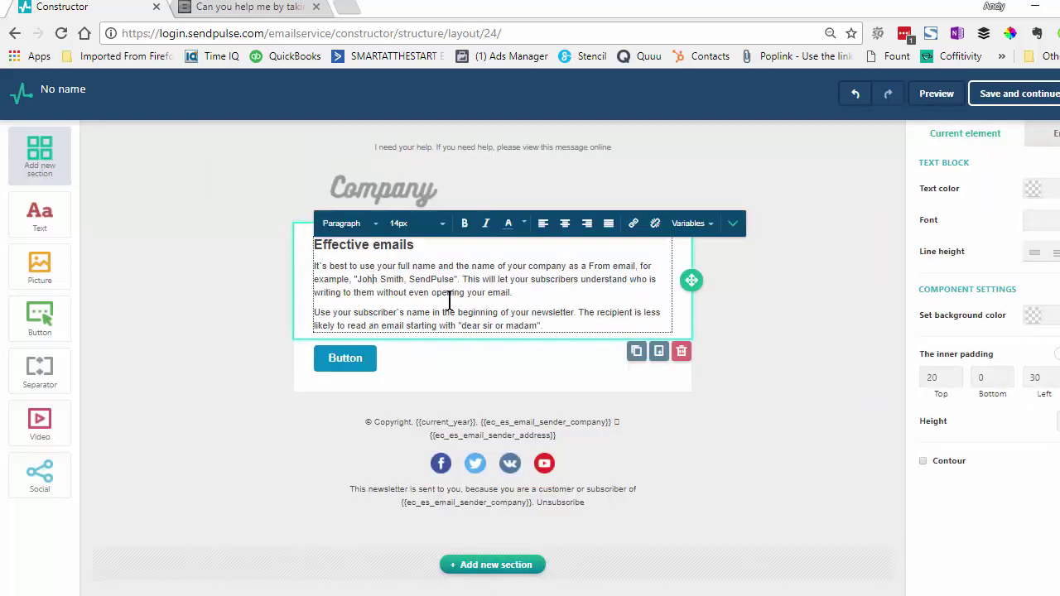
pyautogui.moveTo(554, 326); pyautogui.dragTo(263, 230)
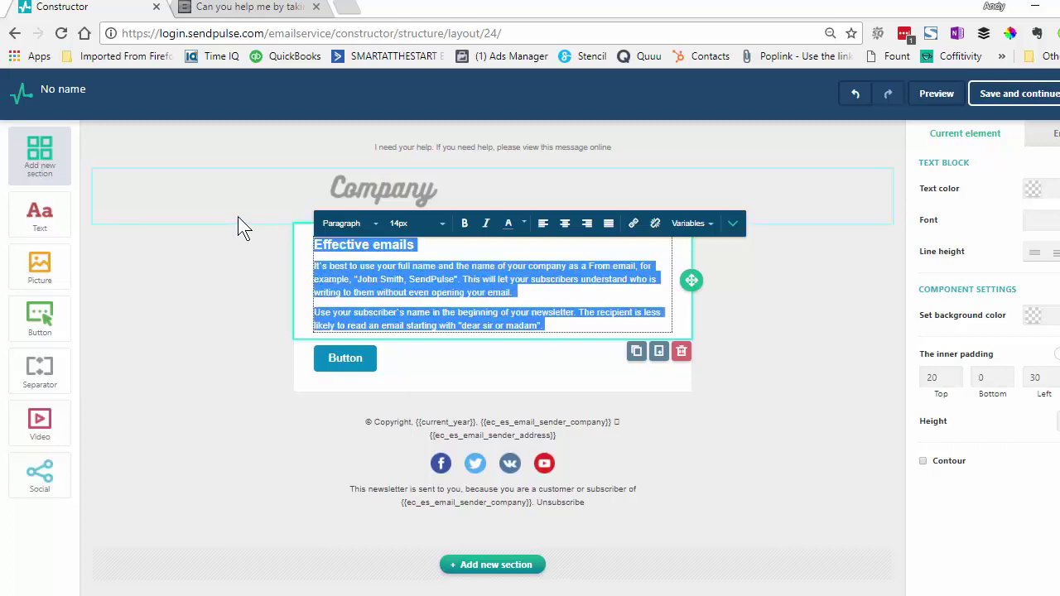
pyautogui.write('Dear (First Name), Do you remember the good times when I sent you great blog posts and email newsletters packed with awesome information you could use to grow your business? I am not sure about you, but I completely miss those times. That is why I want to send you some free content to improve your social media marketing skills and by extension generate more business for your company. I have one problem though. It has been so long that I am not sure what you want? Therefore, can you please spend 2 minutes filling out the following social media survey. Then I will provide you with a free webinar on social media packed with the information you want. Click on the button below, and you will be done in a jiffy. Thank you! Andy Nathan Smart At The Start http://smartatthestart.com')
pyautogui.click(433, 249)
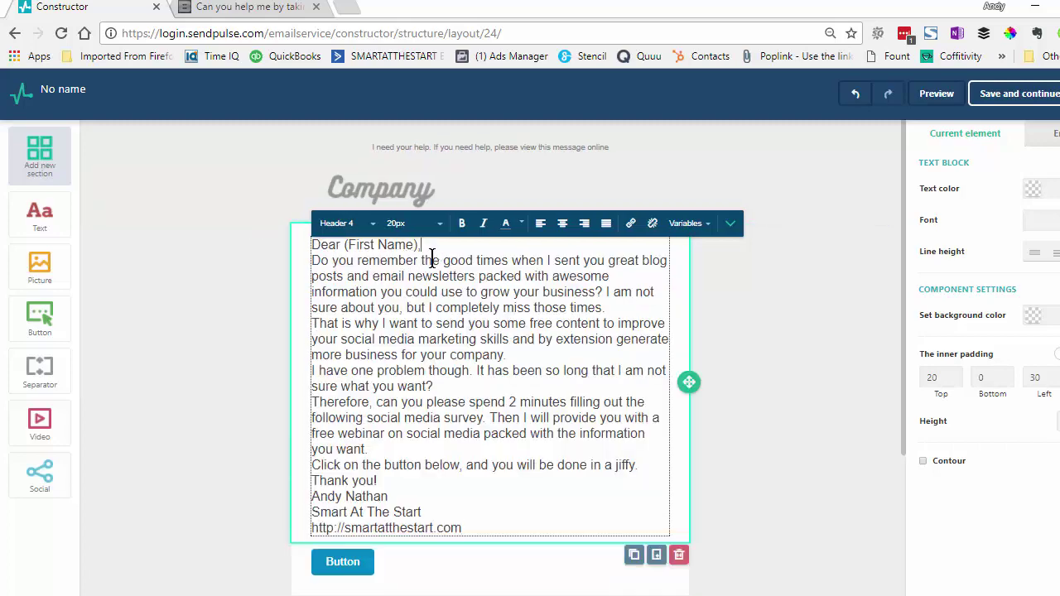
pyautogui.press('Return')
pyautogui.press('BackSpace')
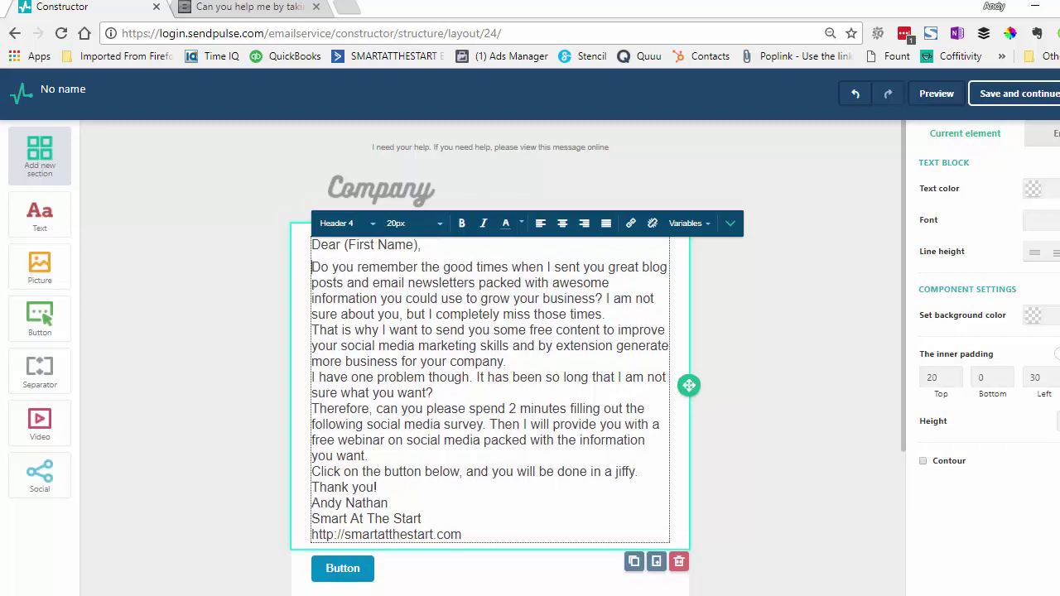
# Replace '(First Name)' in the greeting with the First Name merge variable
pyautogui.moveTo(406, 245); pyautogui.dragTo(348, 245)
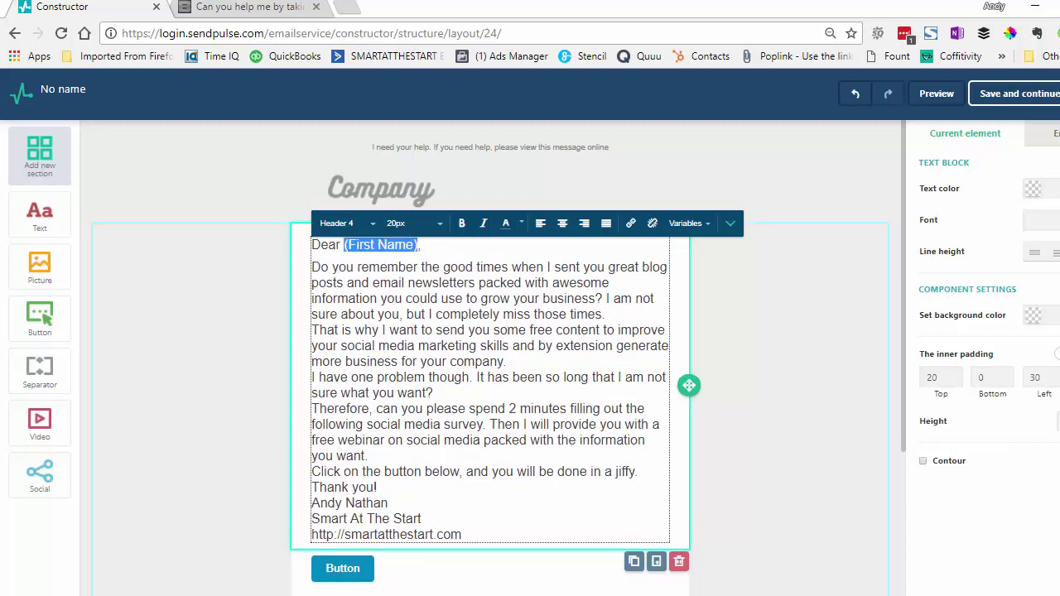
pyautogui.click(705, 224)
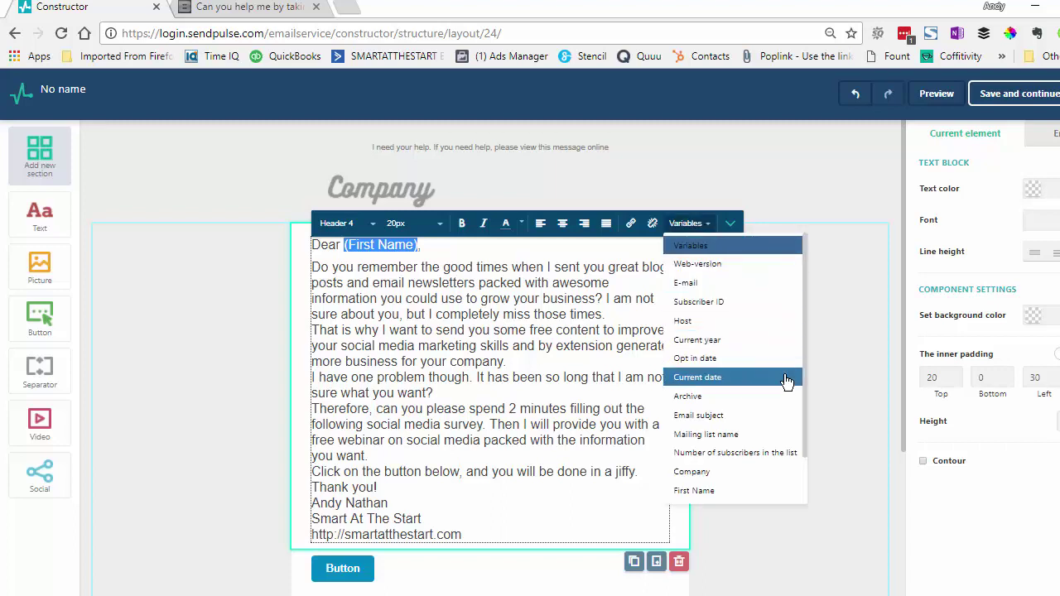
pyautogui.click(694, 491)
# Add blank lines between the paragraphs, button line, 'Thank you!' and signature, then select the signature URL
pyautogui.click(617, 315)
pyautogui.press('Return')
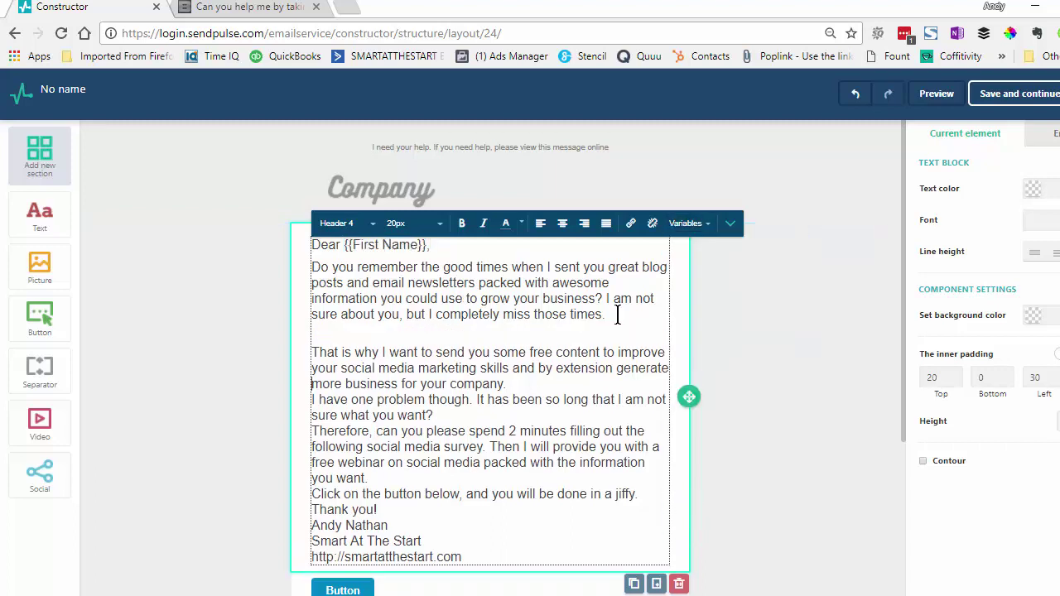
pyautogui.press('Return')
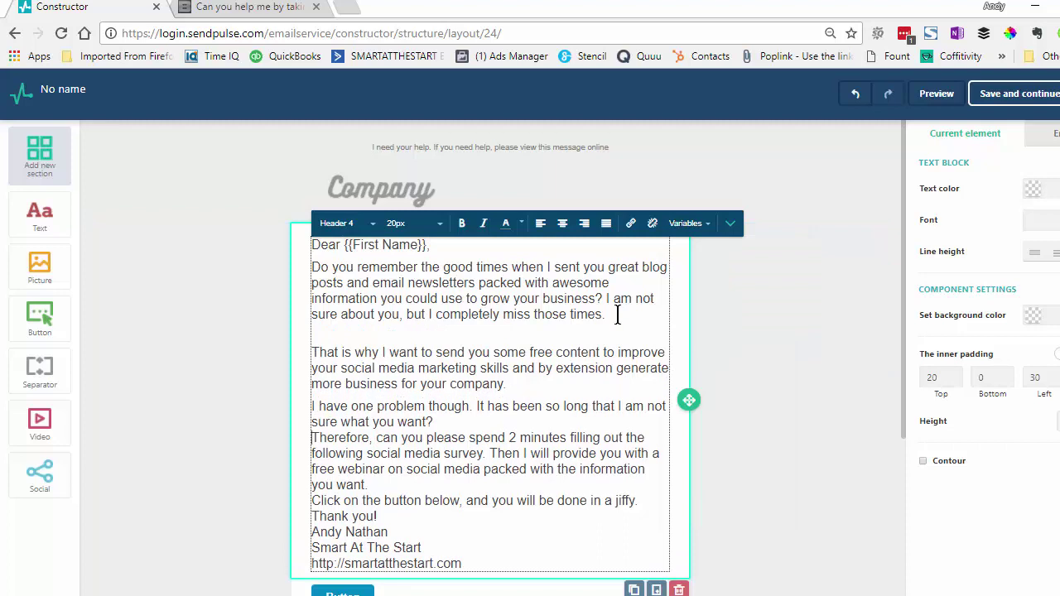
pyautogui.press('Return')
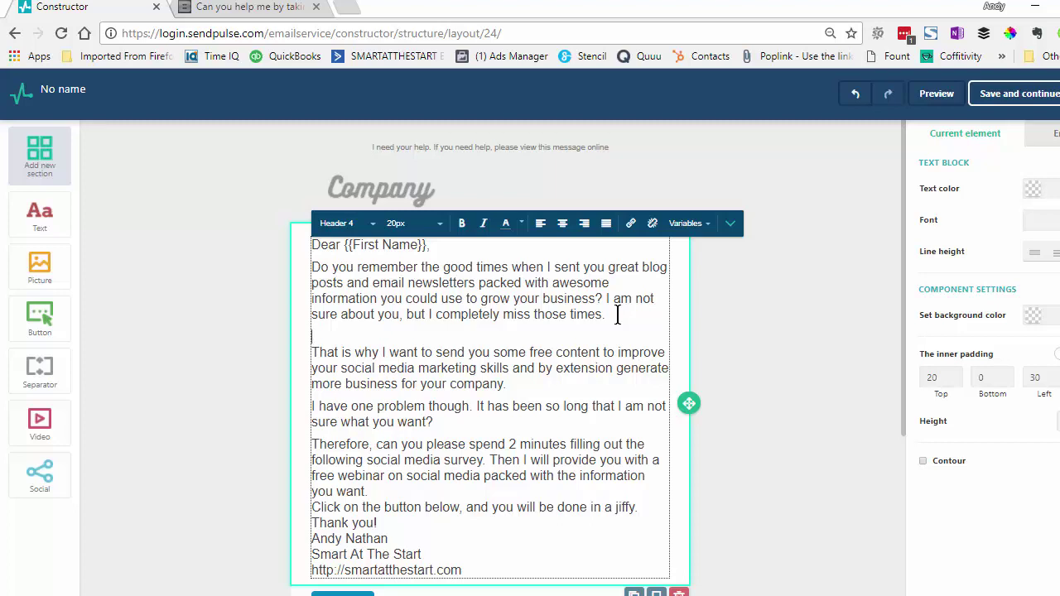
pyautogui.press('BackSpace')
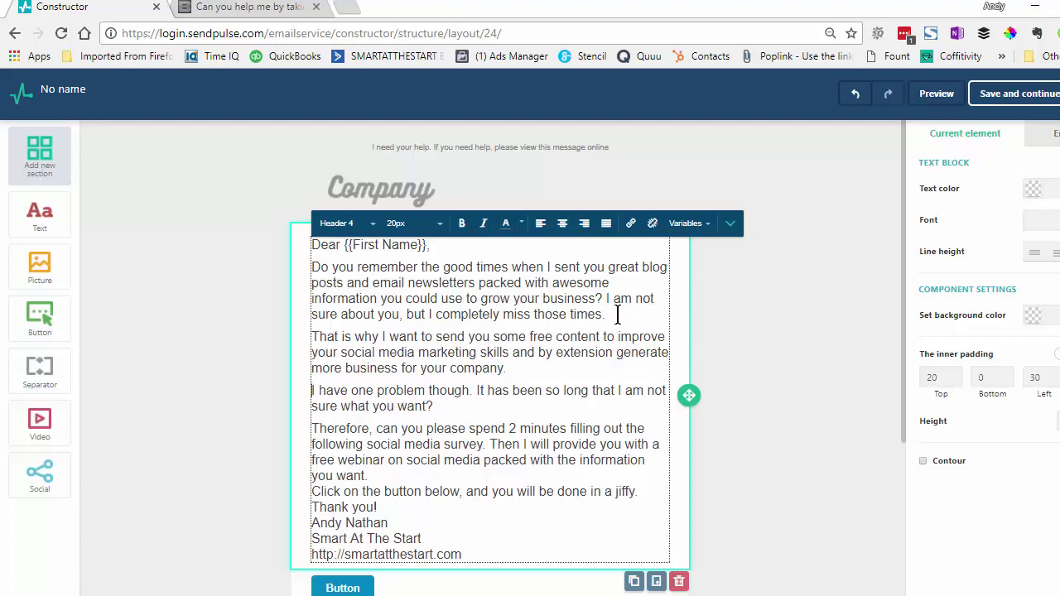
pyautogui.press('Return')
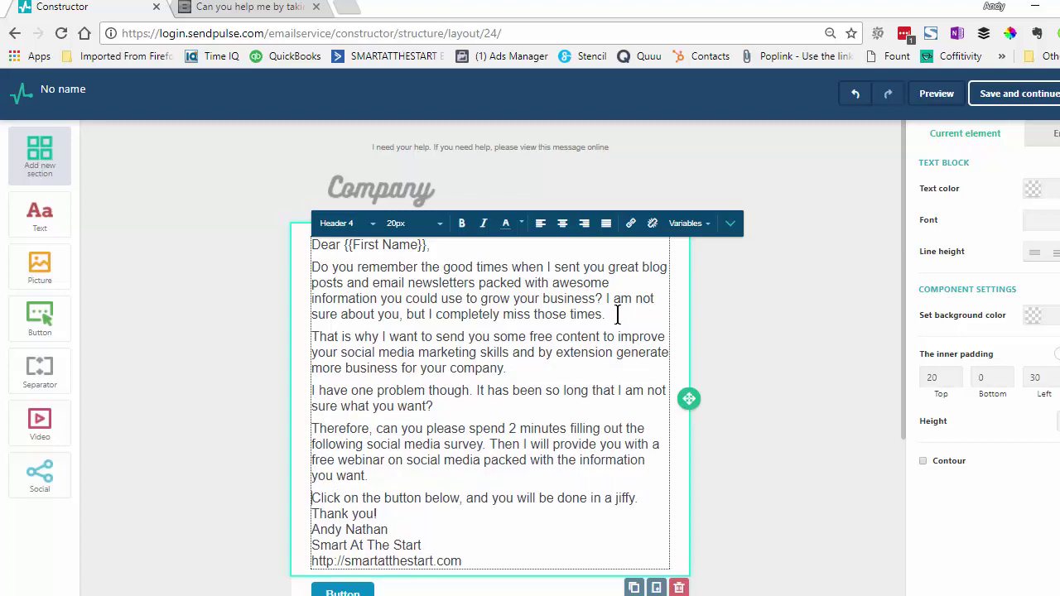
pyautogui.press('Return')
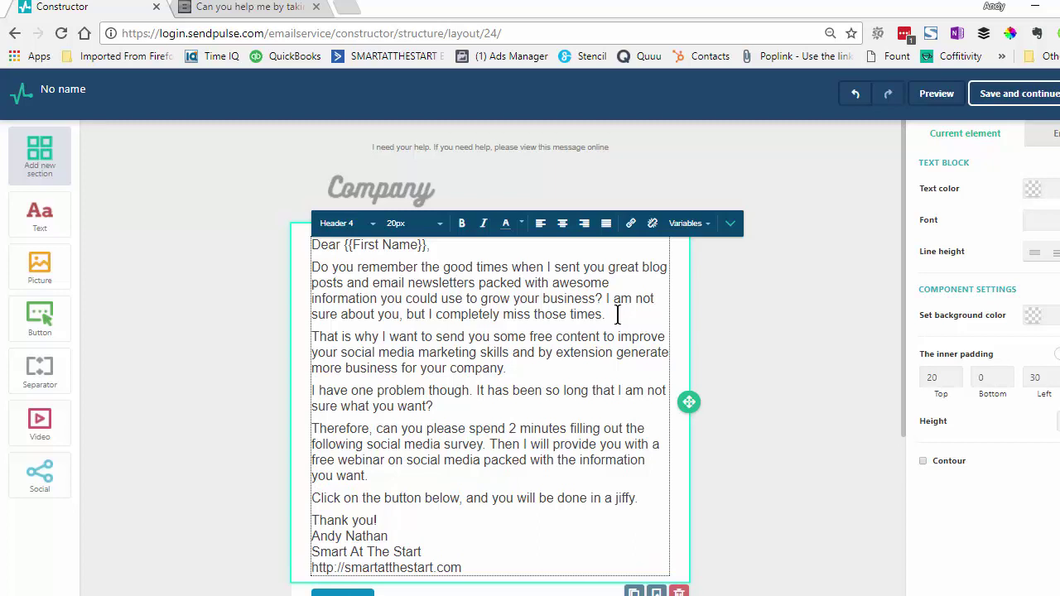
pyautogui.press('Return')
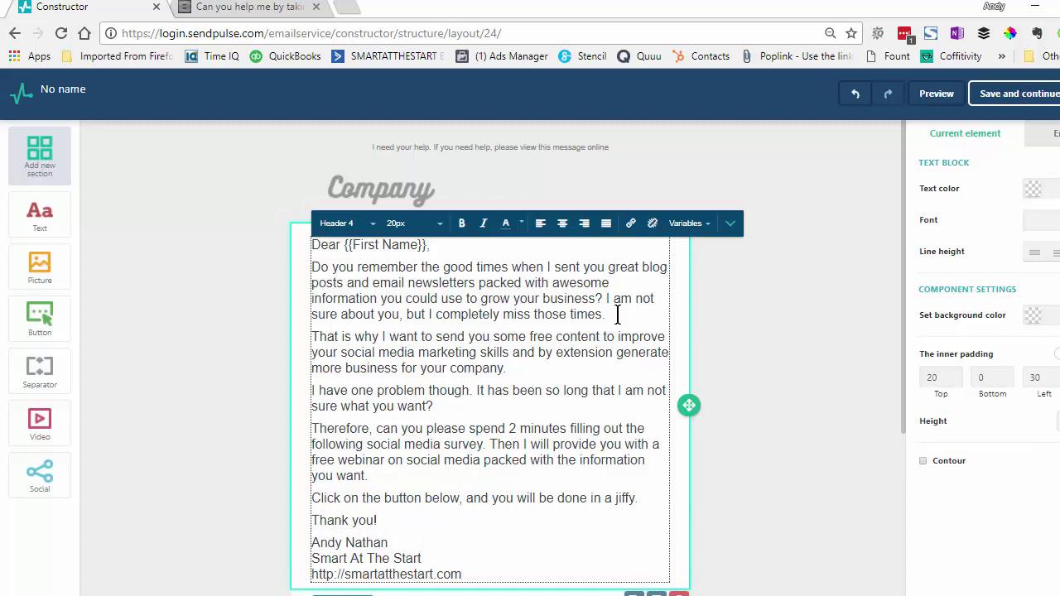
pyautogui.hotkey('shift', 'End')
pyautogui.hotkey('ctrl', 'c')
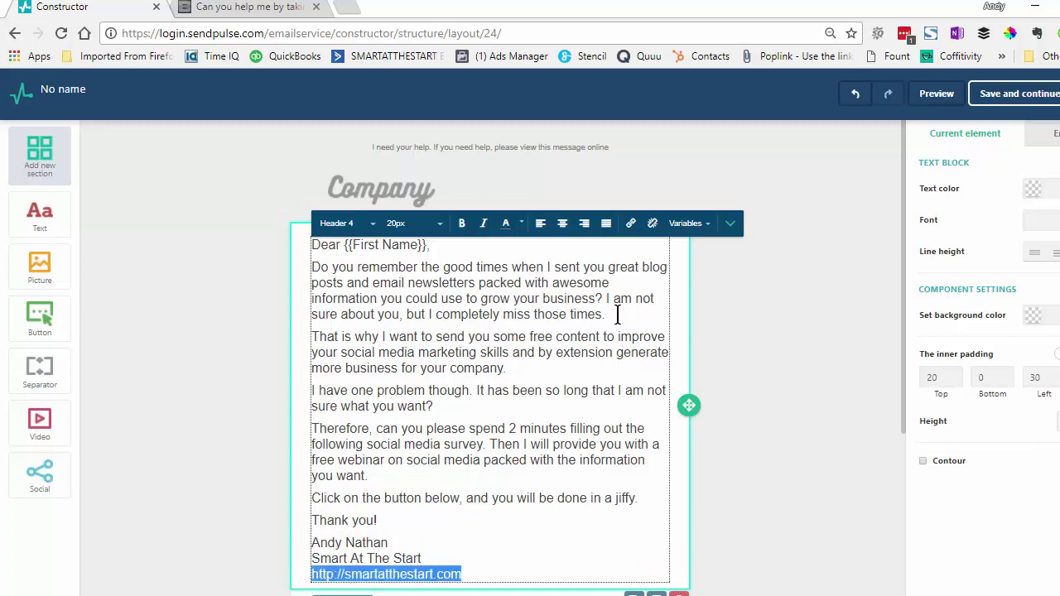
# Link the signature URL, titled 'Smart At The Start', to open in a new window
pyautogui.scroll(-1, 617, 315)
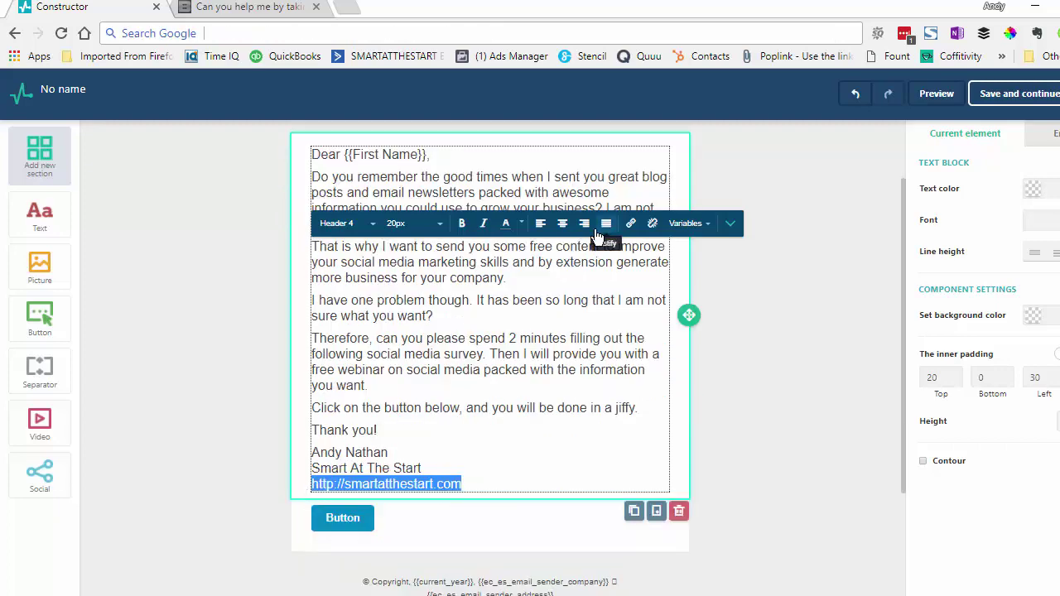
pyautogui.click(630, 223)
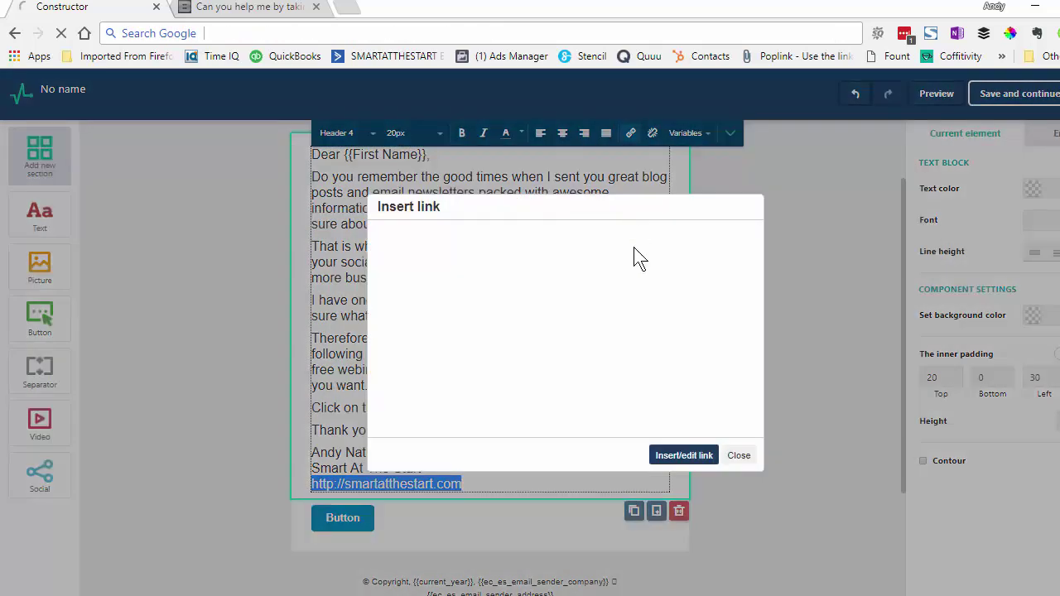
pyautogui.click(607, 321)
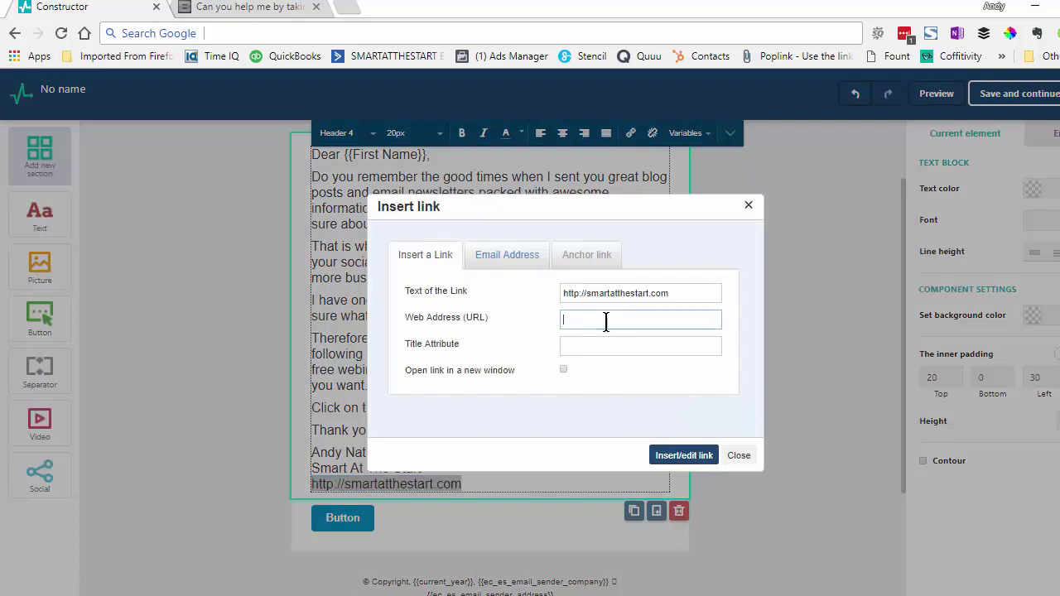
pyautogui.hotkey('ctrl', 'v')
pyautogui.click(591, 344)
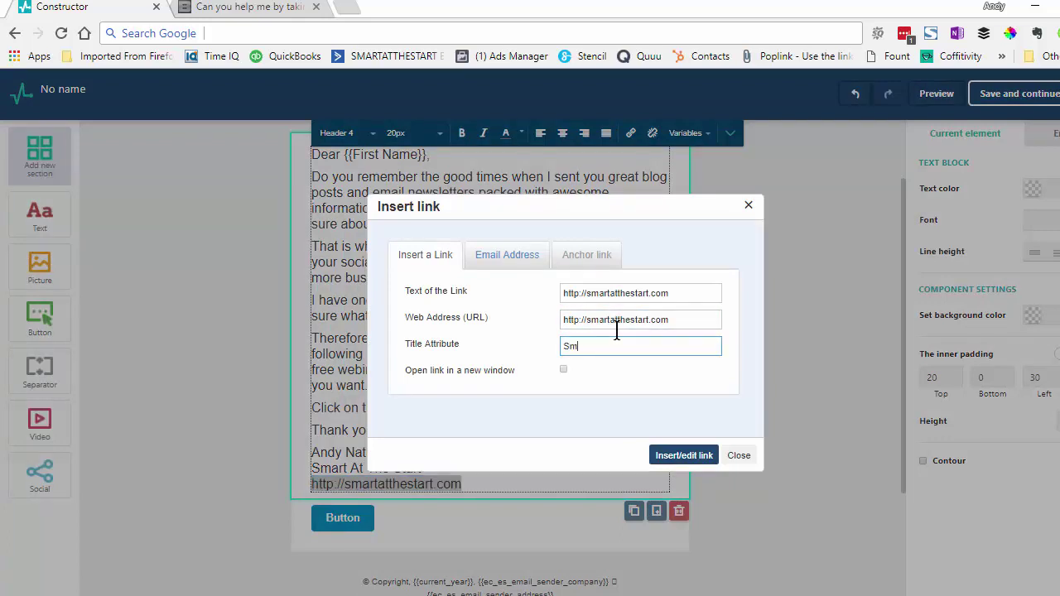
pyautogui.write('Smart At The Start')
pyautogui.click(564, 370)
pyautogui.click(684, 455)
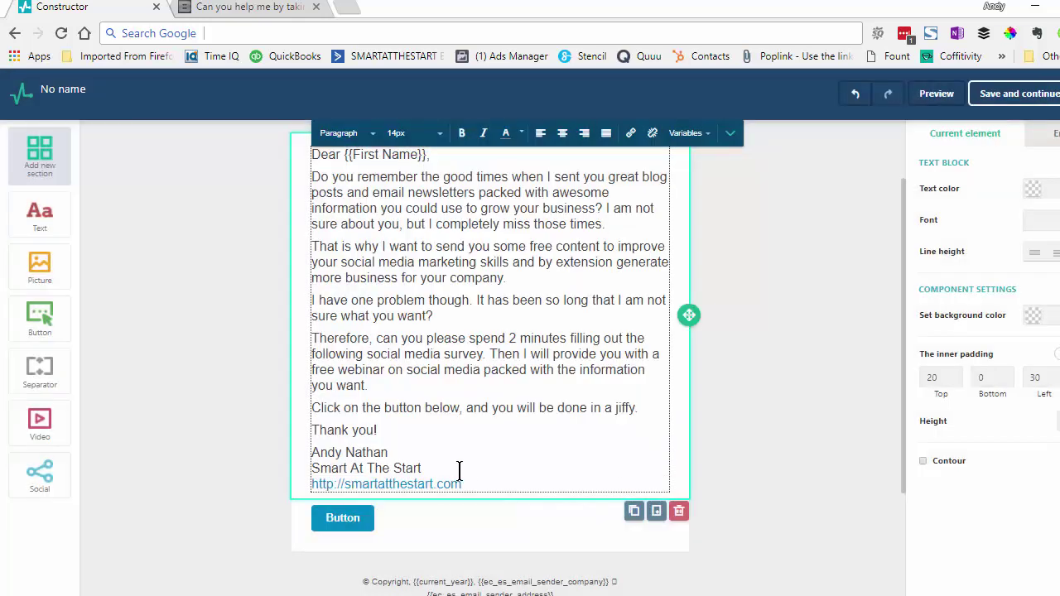
pyautogui.click(274, 525)
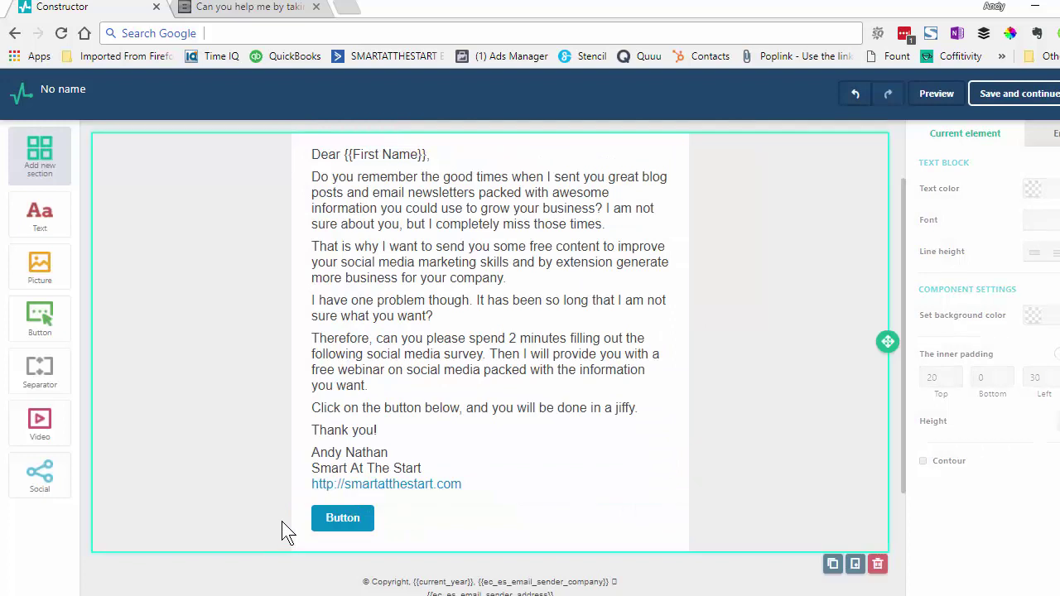
# Relabel the button 'Fill out the Survey' and point it to the survey blog post address
pyautogui.click(375, 524)
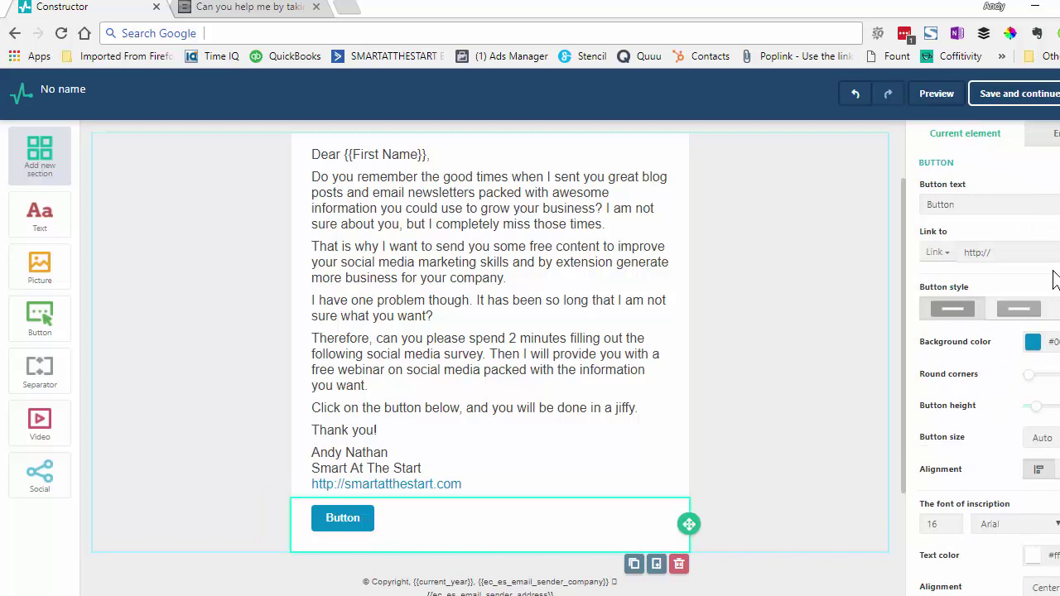
pyautogui.click(926, 204)
pyautogui.write('Fill out')
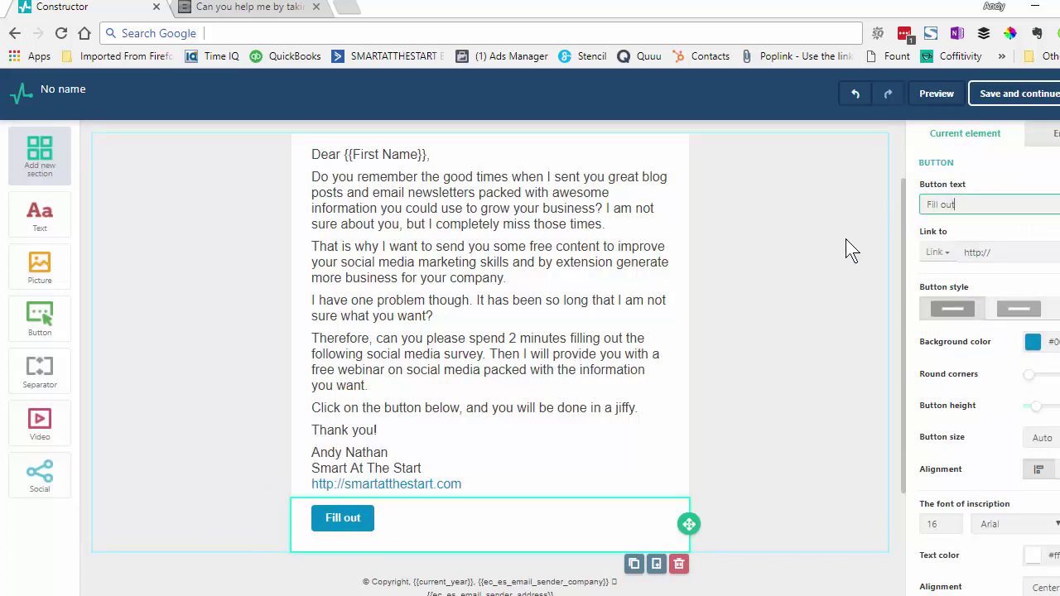
pyautogui.write(' the Survey')
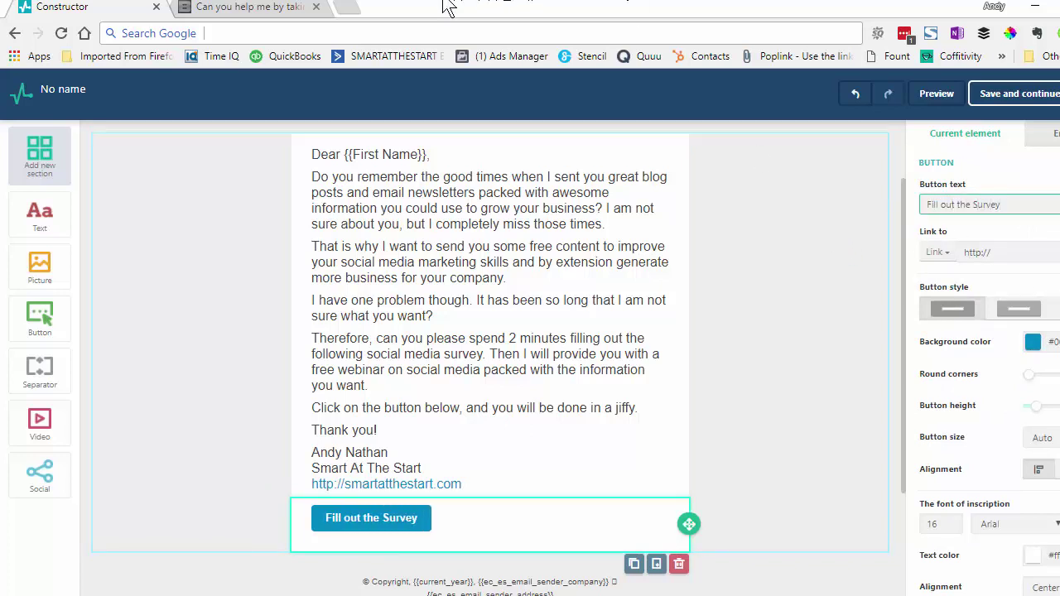
pyautogui.click(230, 6)
pyautogui.click(269, 33)
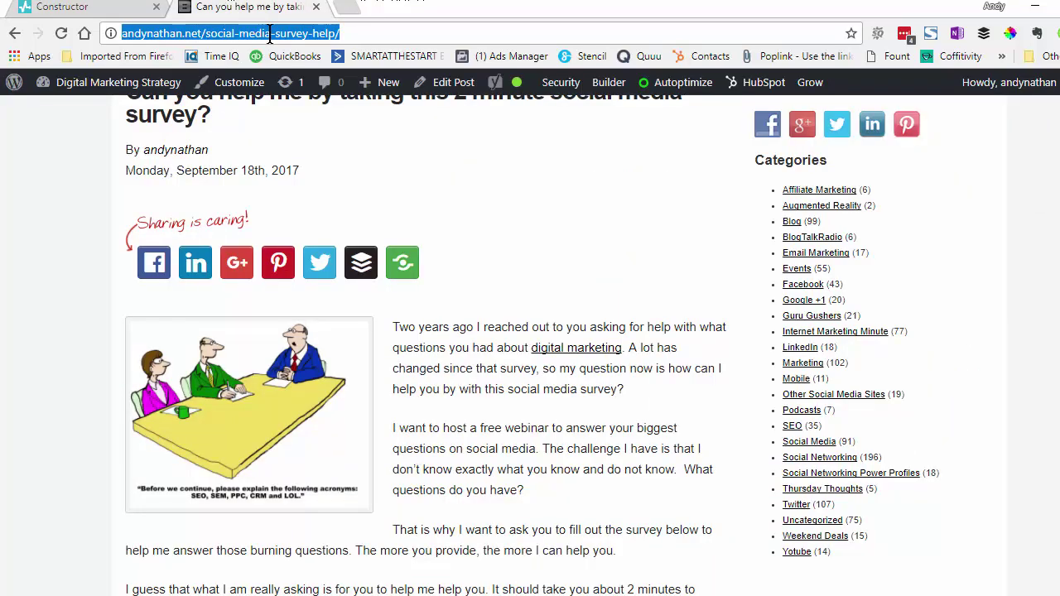
pyautogui.click(89, 7)
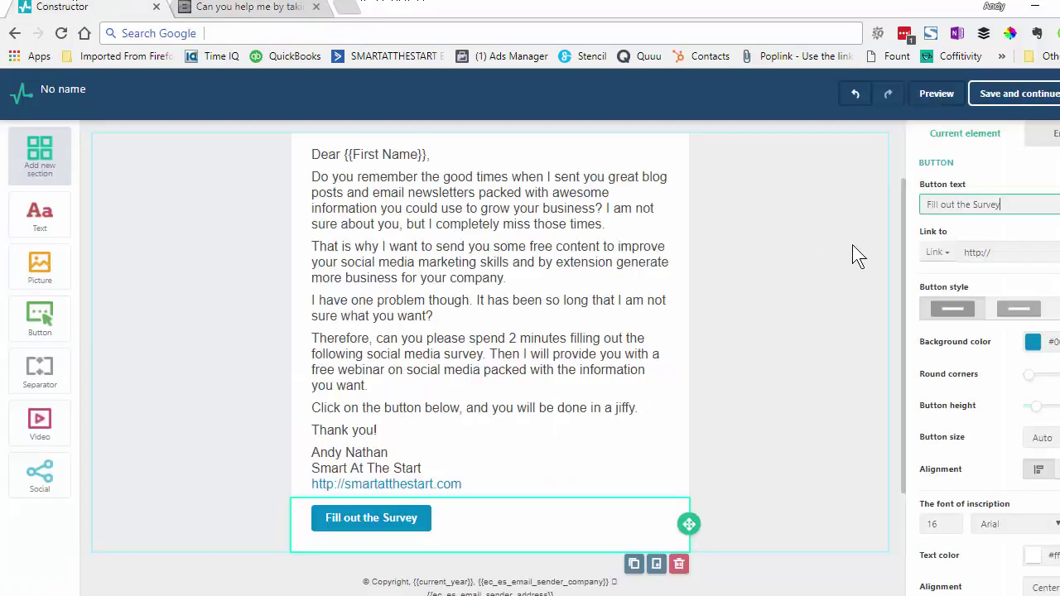
pyautogui.click(1010, 248)
pyautogui.moveTo(1000, 249); pyautogui.dragTo(903, 244)
pyautogui.hotkey('ctrl', 'v')
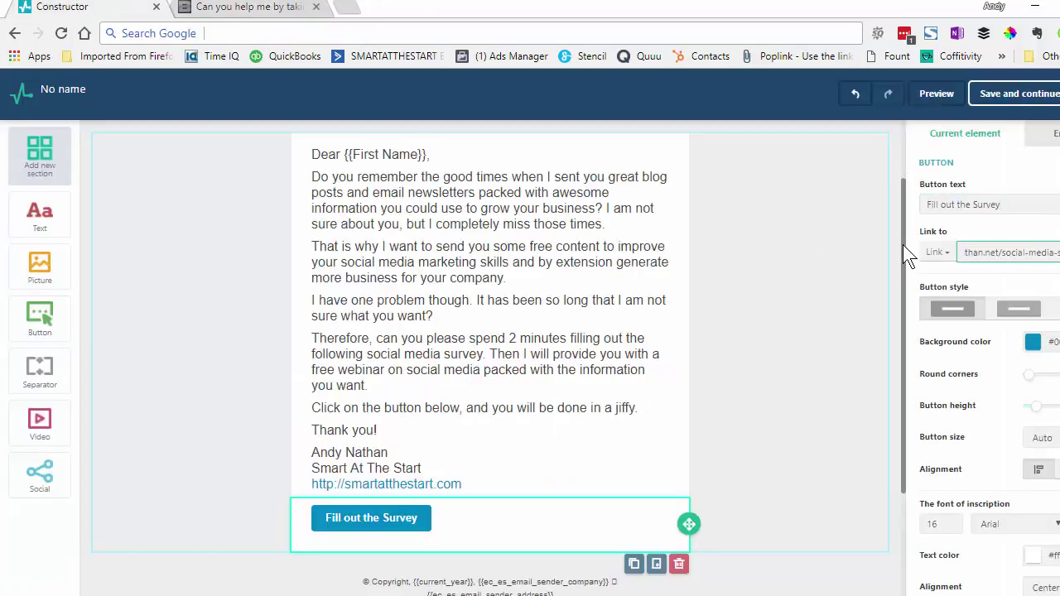
pyautogui.click(482, 396)
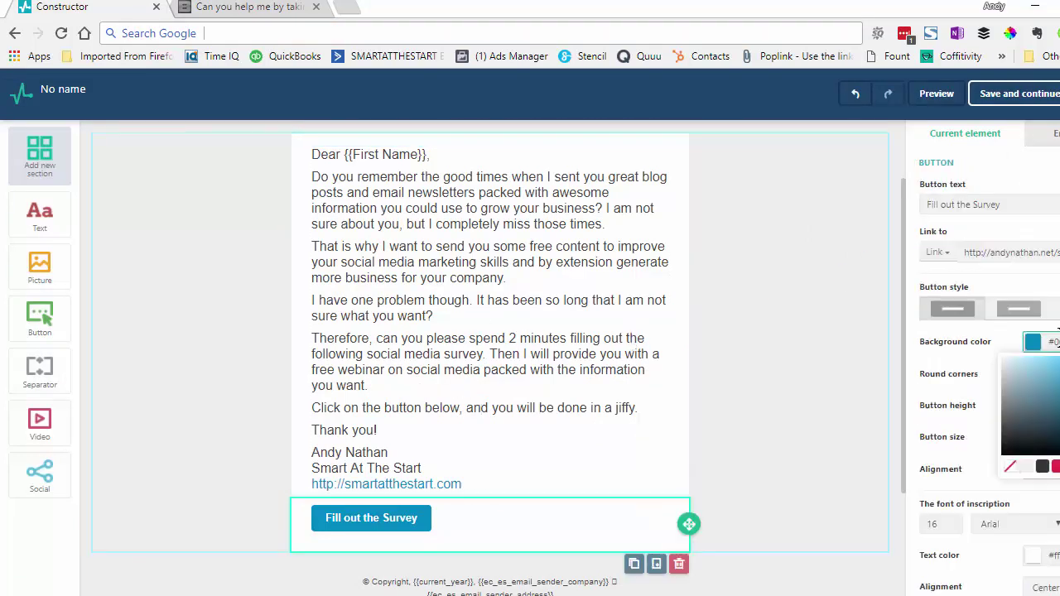
# Make the button background green and preview the finished email
pyautogui.moveTo(1059, 339); pyautogui.dragTo(1056, 338)
pyautogui.hotkey('ctrl', 'v')
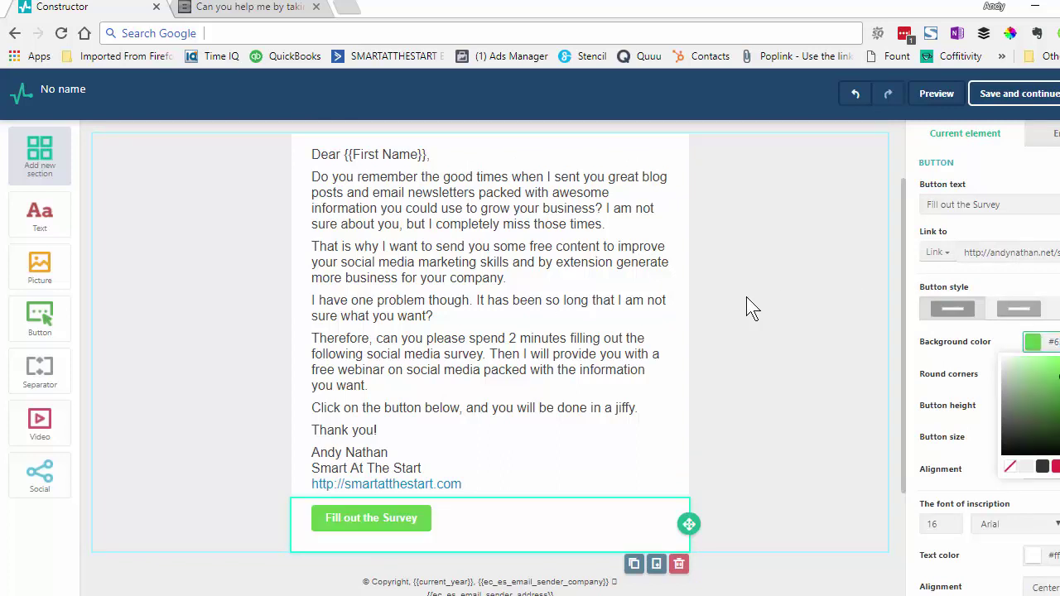
pyautogui.click(798, 364)
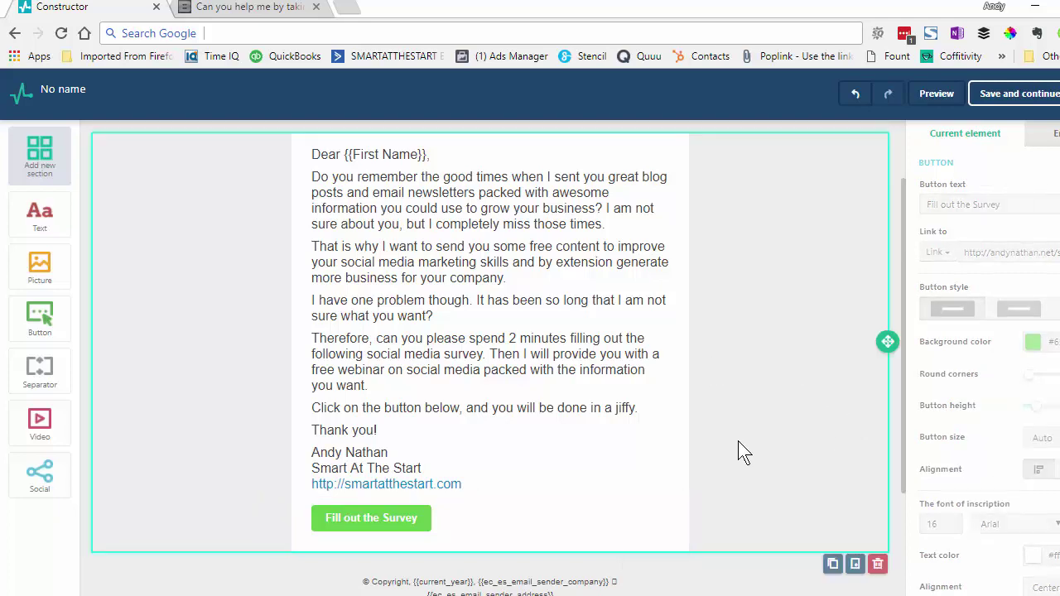
pyautogui.click(936, 93)
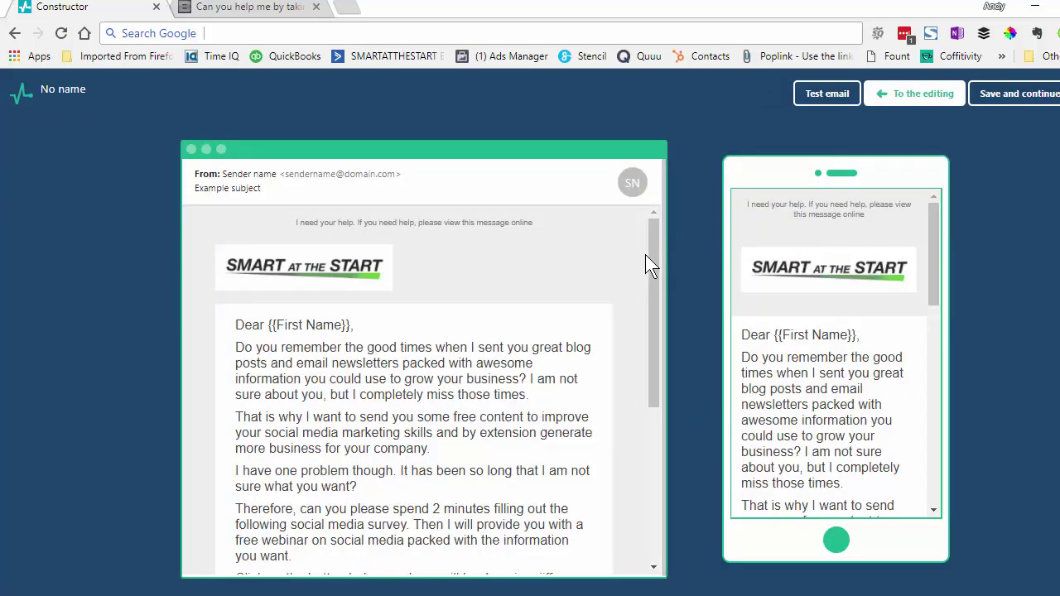
# Check the desktop and mobile previews down to the green Fill out the Survey button, then resume editing
pyautogui.moveTo(650, 265); pyautogui.dragTo(652, 331)
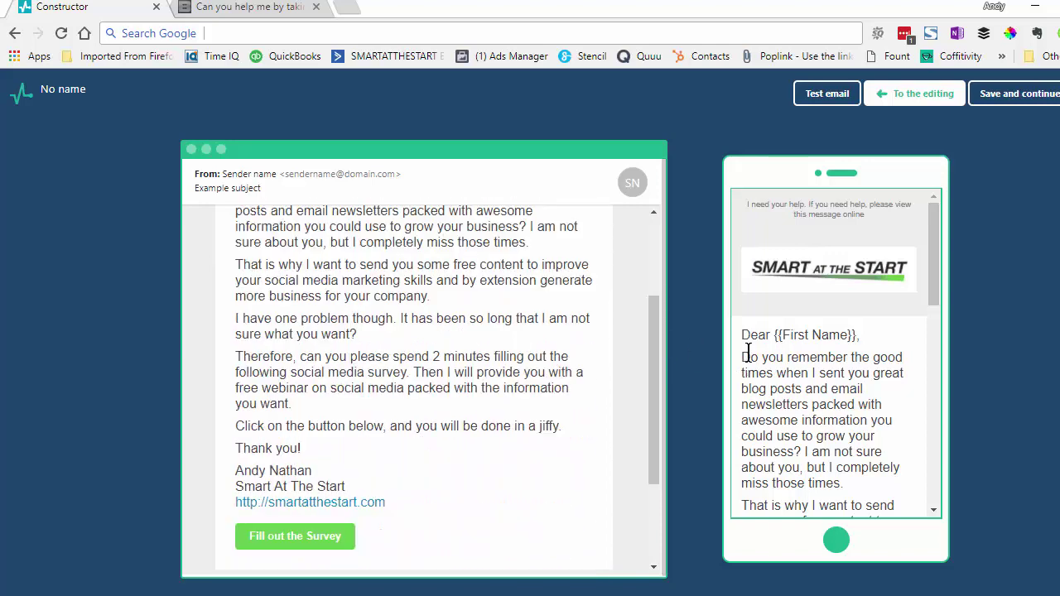
pyautogui.moveTo(745, 355); pyautogui.dragTo(873, 491)
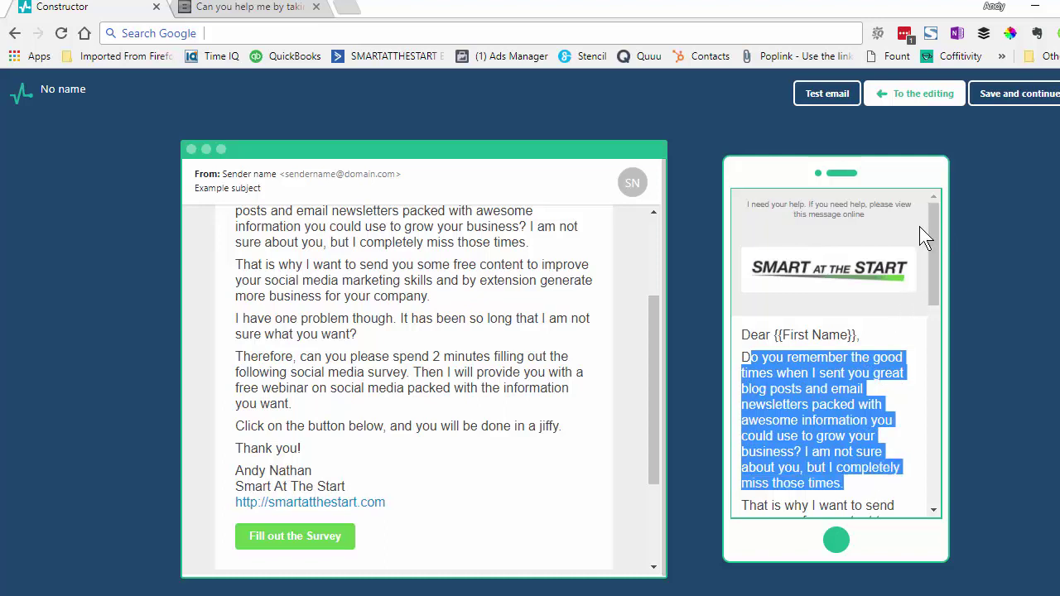
pyautogui.moveTo(929, 228); pyautogui.dragTo(921, 96)
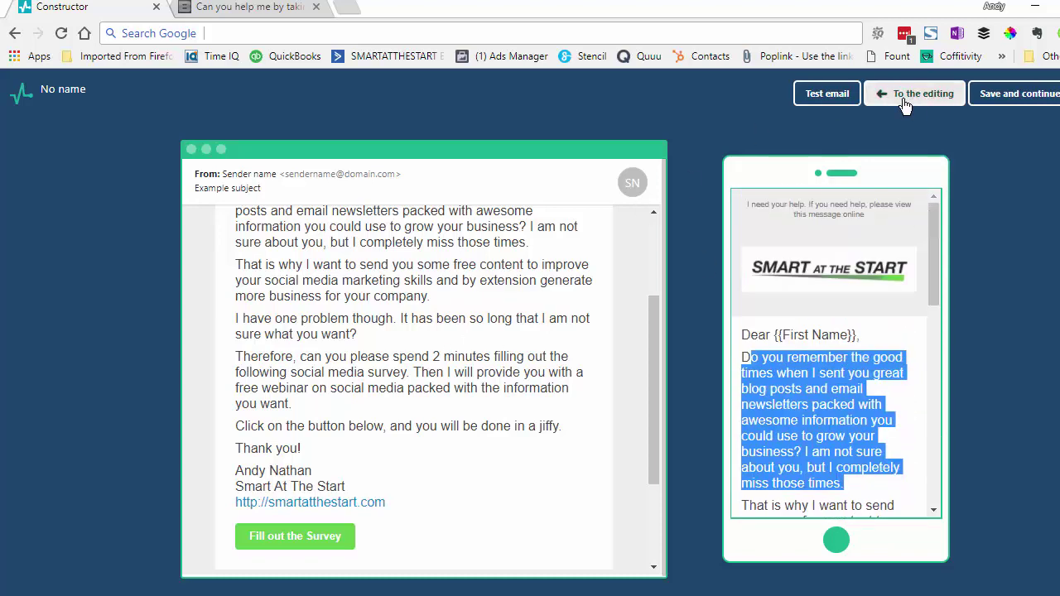
pyautogui.click(903, 96)
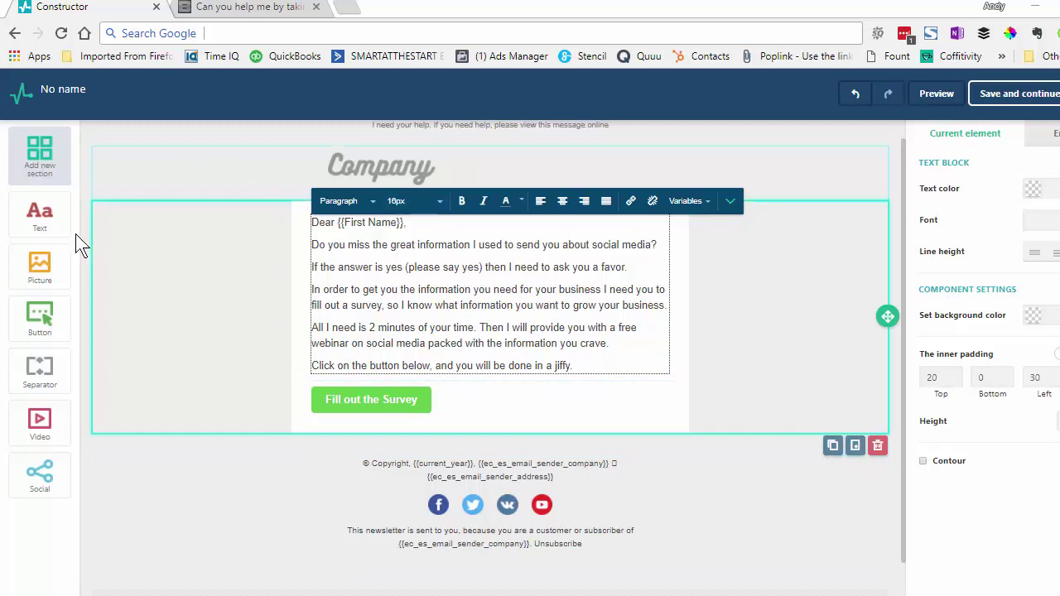
# Add a text block below the survey button and paste in the thank-you, name, company and website signature
pyautogui.moveTo(63, 240); pyautogui.dragTo(385, 462)
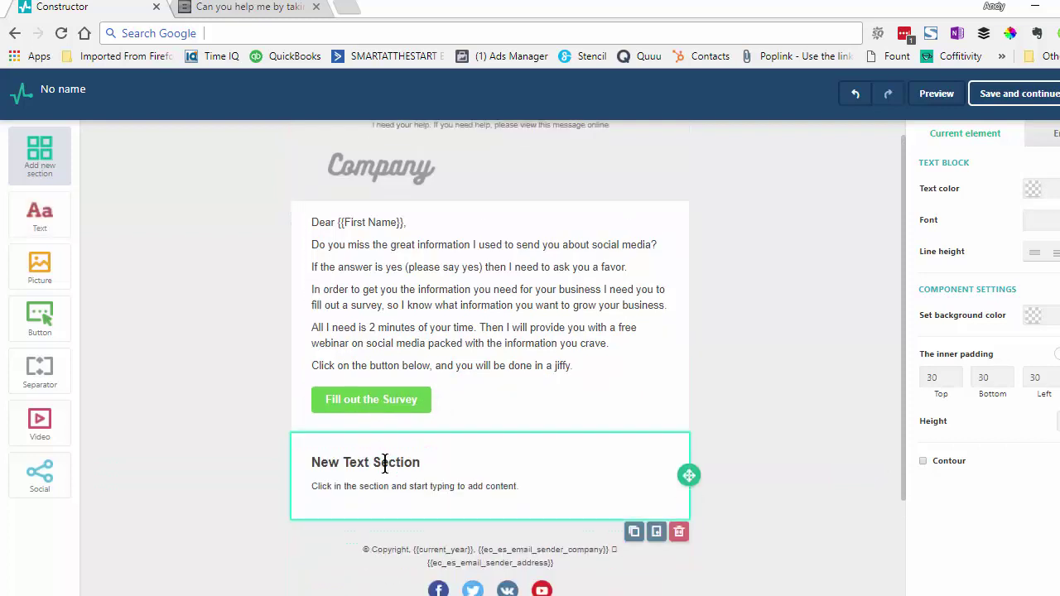
pyautogui.click(473, 476)
pyautogui.hotkey('ctrl', 'a')
pyautogui.press('Delete')
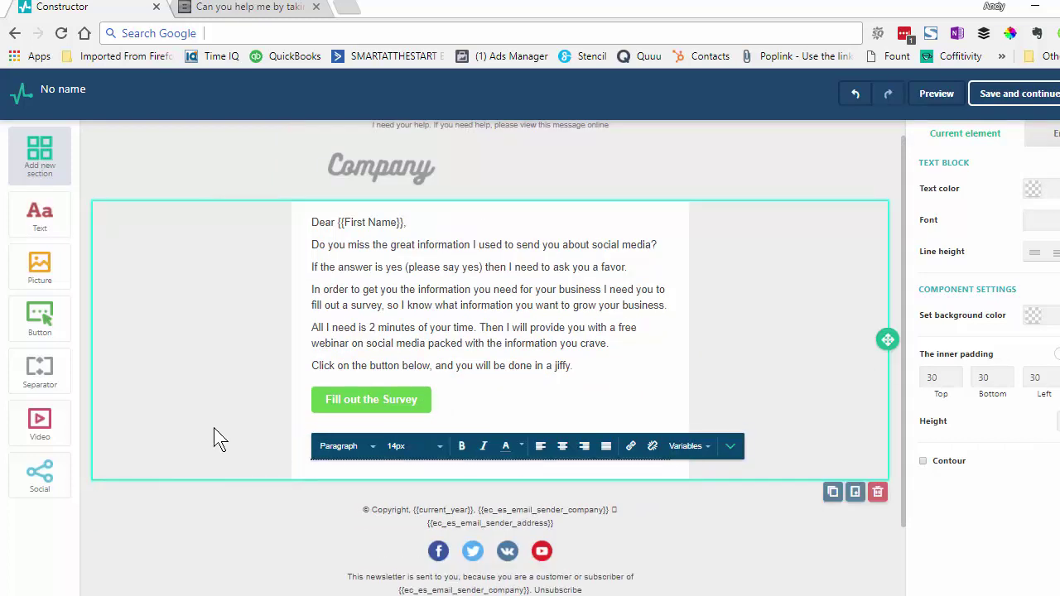
pyautogui.write('Thank you! Andy Nathan Smart At The Start http://smartatthestart.com')
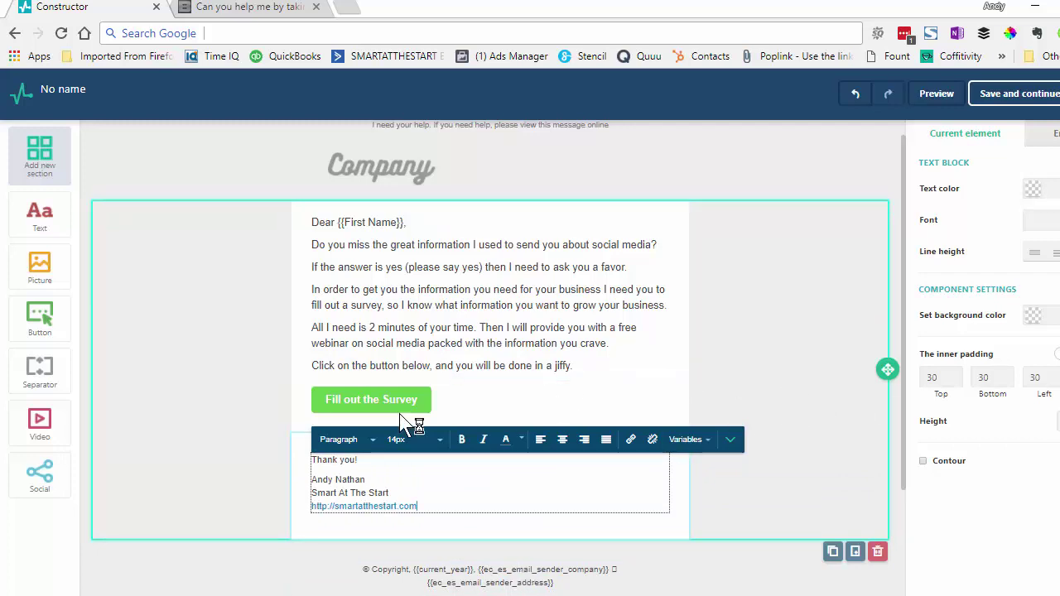
pyautogui.click(190, 426)
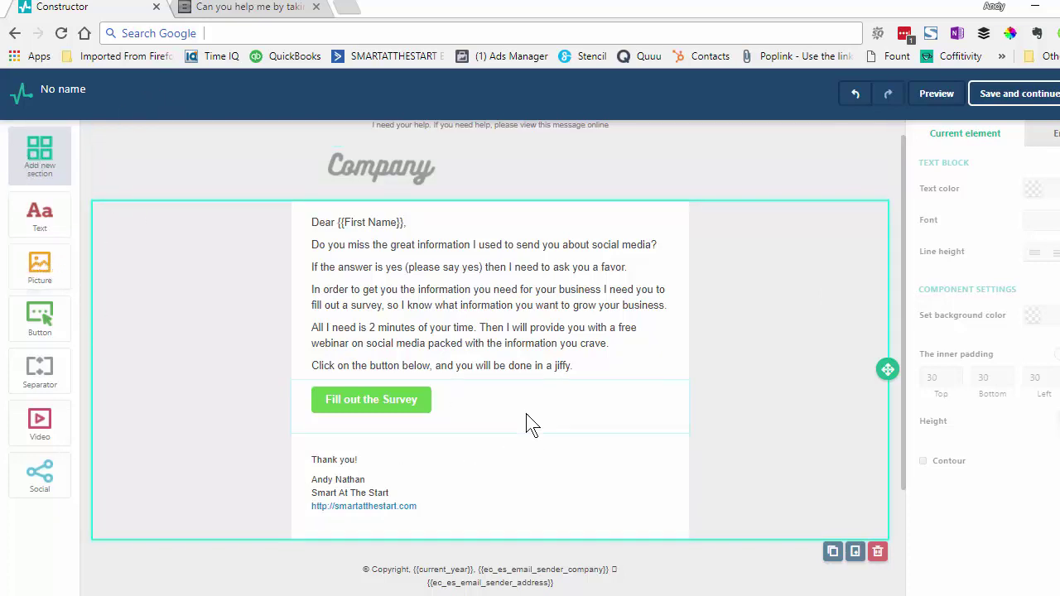
pyautogui.moveTo(904, 148)
pyautogui.mouseDown()
pyautogui.moveTo(905, 131)
pyautogui.moveTo(903, 164)
pyautogui.mouseUp()
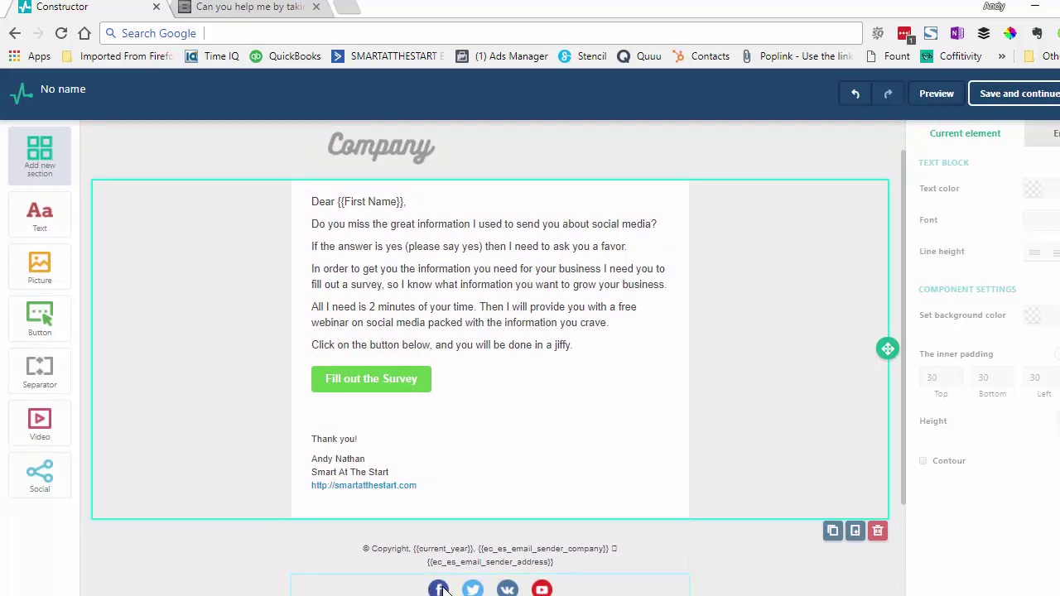
# Swap the footer's Vkontakte social icon for Instagram
pyautogui.click(510, 589)
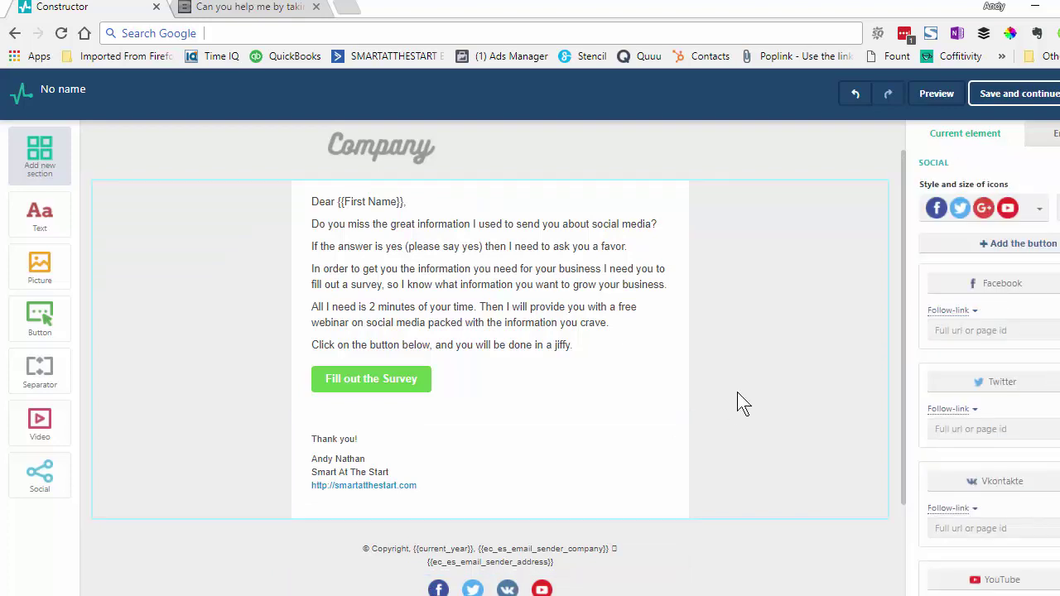
pyautogui.click(1040, 214)
pyautogui.click(1038, 215)
pyautogui.click(1054, 486)
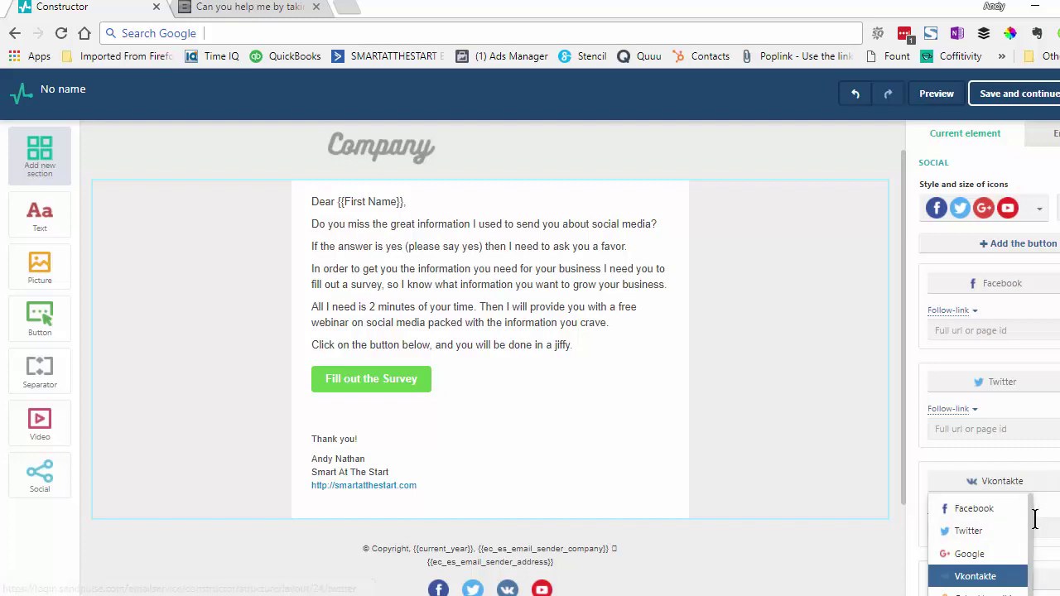
pyautogui.moveTo(1031, 536); pyautogui.dragTo(1031, 588)
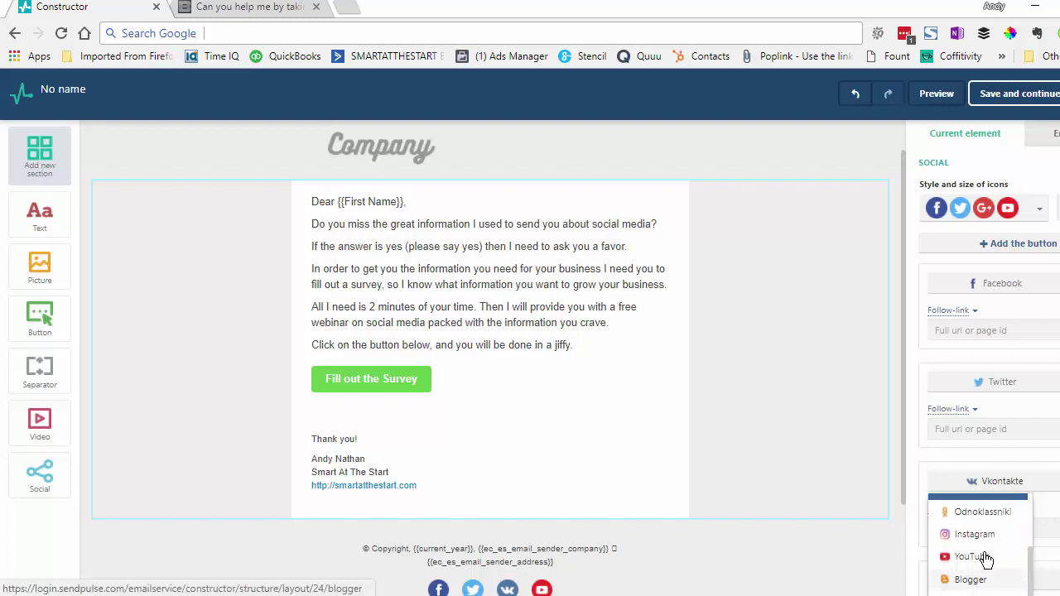
pyautogui.click(976, 535)
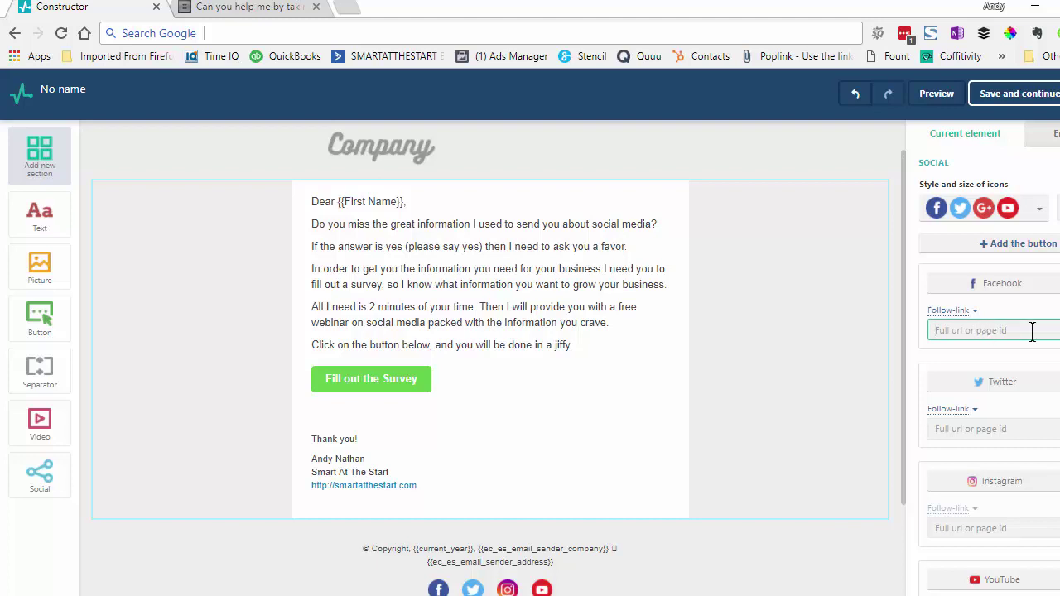
# Fill in the sender's Facebook URL, Twitter and Instagram handles, and YouTube channel as follow links
pyautogui.write('http://www.facebook.com/a')
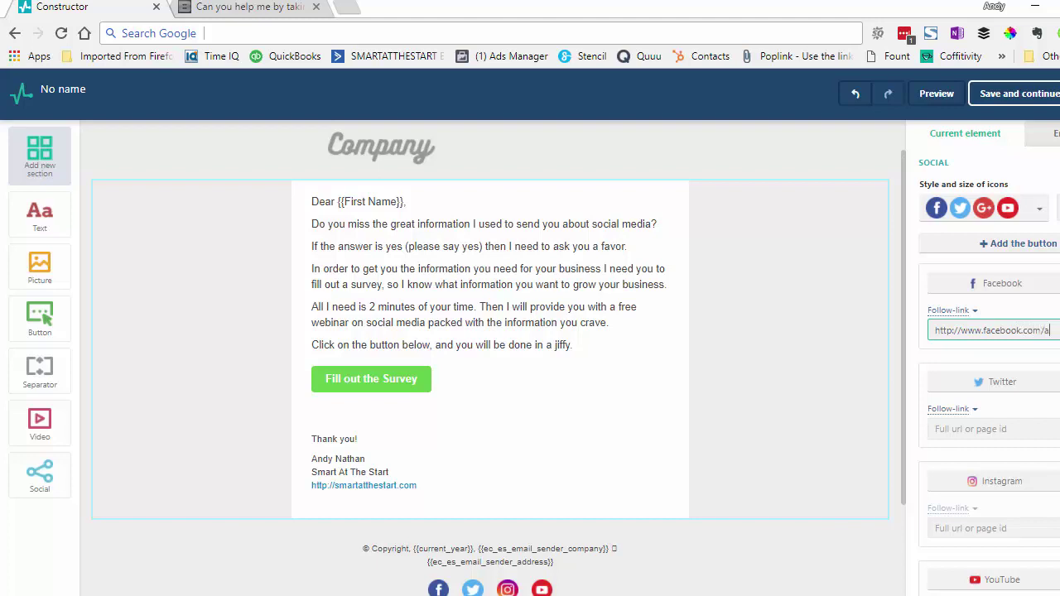
pyautogui.write('nd')
pyautogui.write('ynathan')
pyautogui.press('Tab')
pyautogui.click(1006, 424)
pyautogui.write('an')
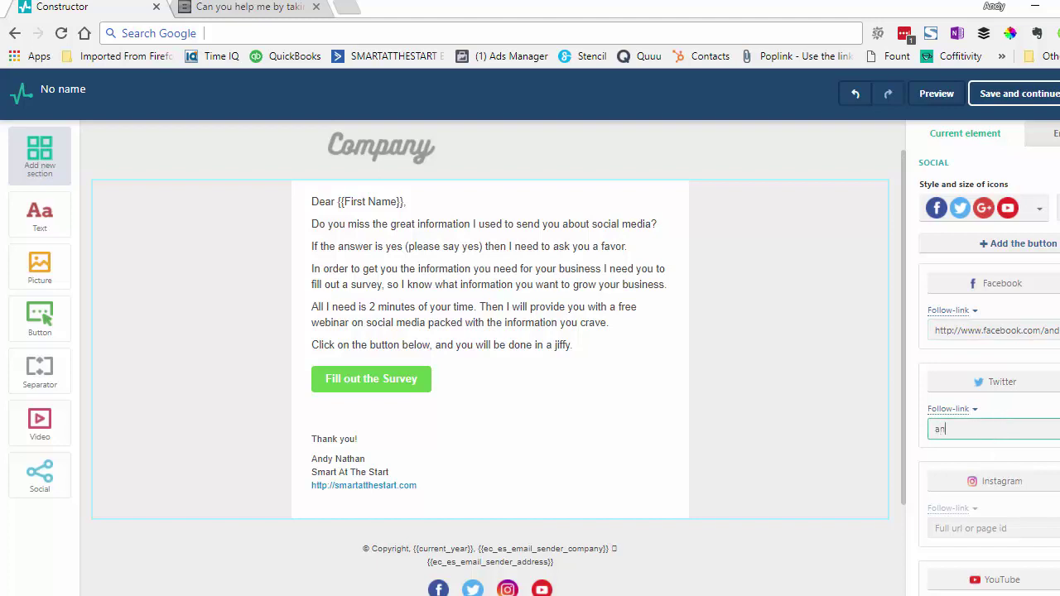
pyautogui.write('dynathan')
pyautogui.press('Tab')
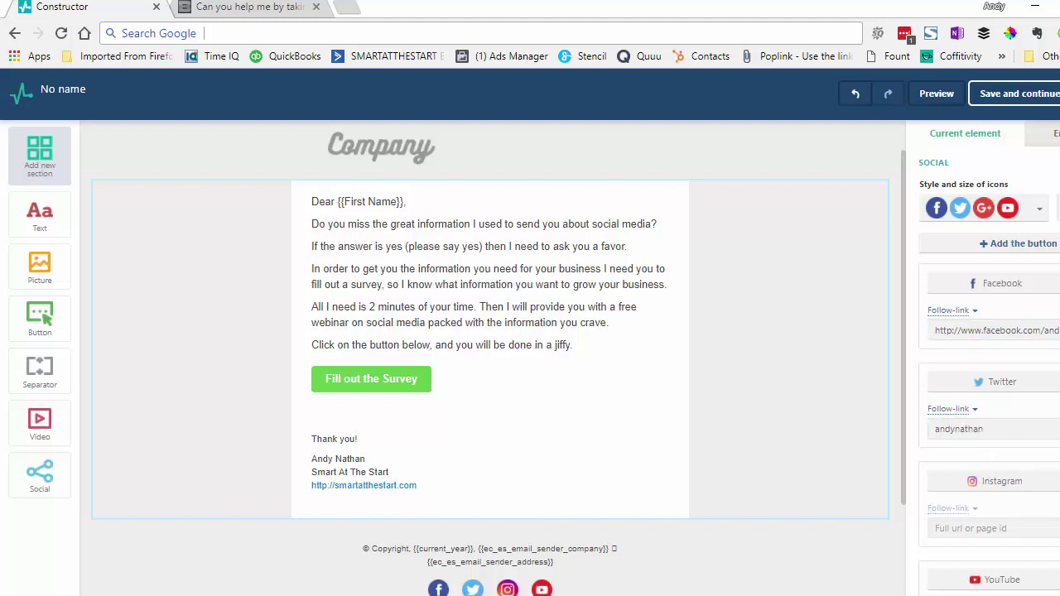
pyautogui.rightClick(964, 534)
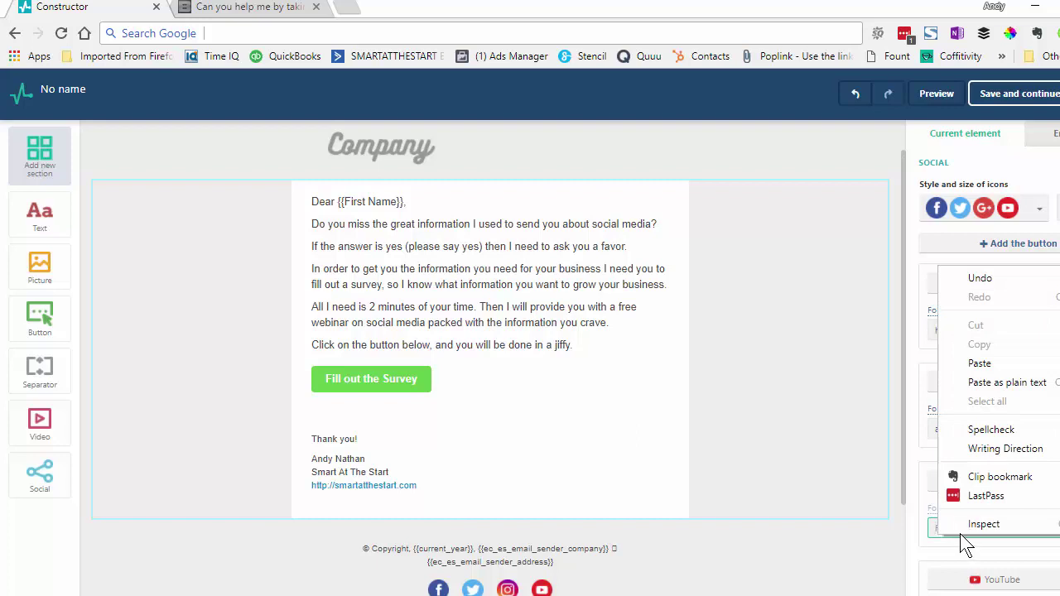
pyautogui.click(931, 532)
pyautogui.write('andynathan')
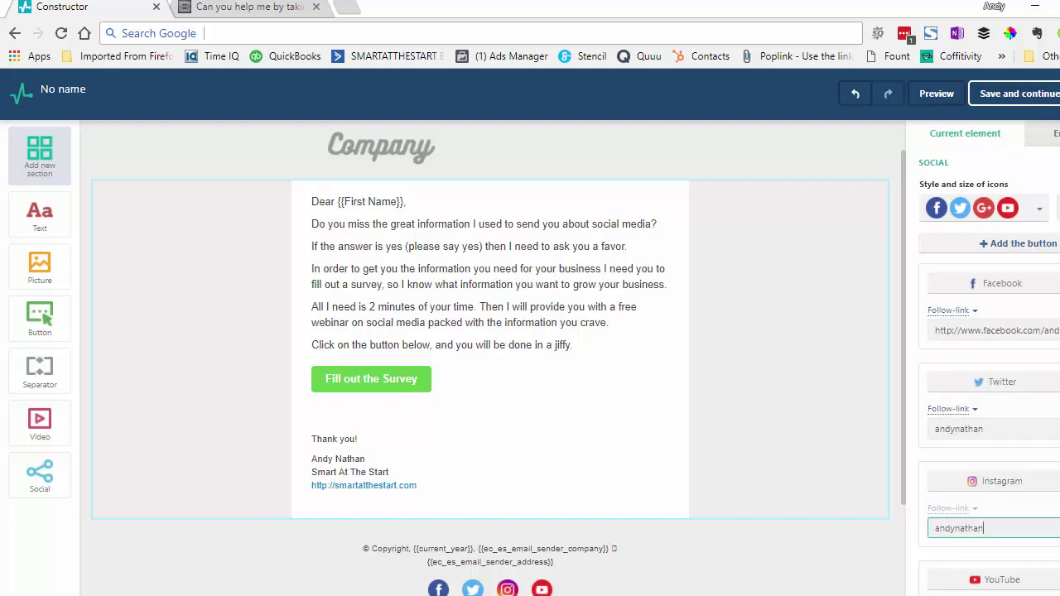
pyautogui.scroll(-3, 989, 356)
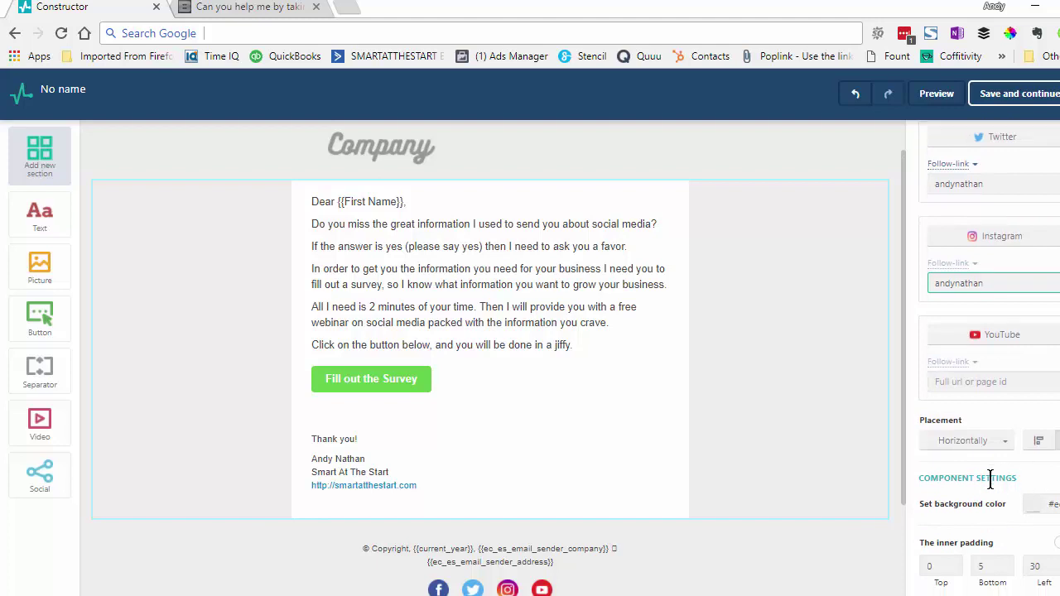
pyautogui.click(1019, 385)
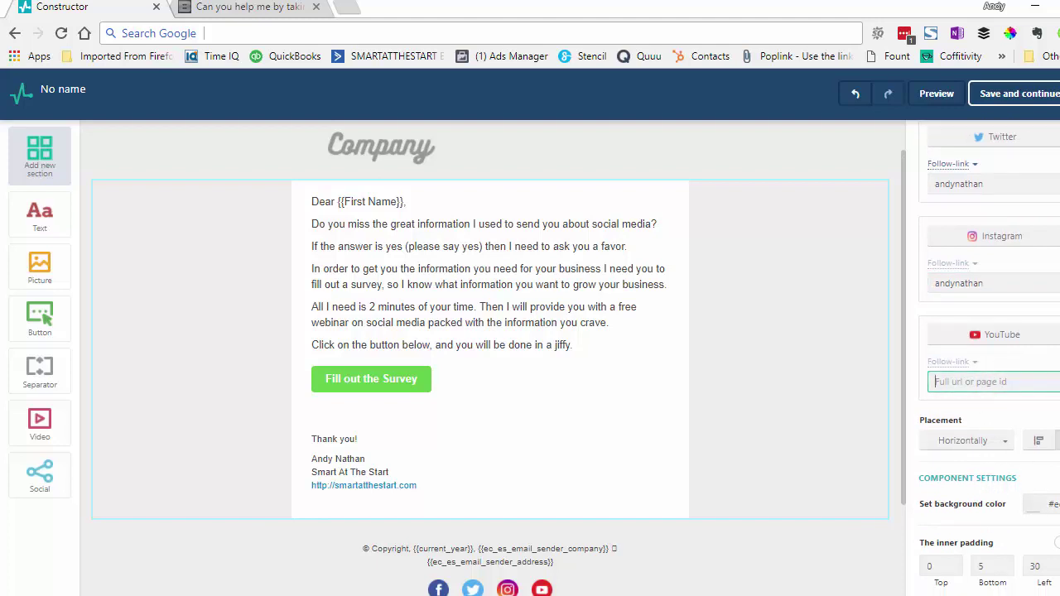
pyautogui.write('smartatthestart')
pyautogui.scroll(-1, 989, 356)
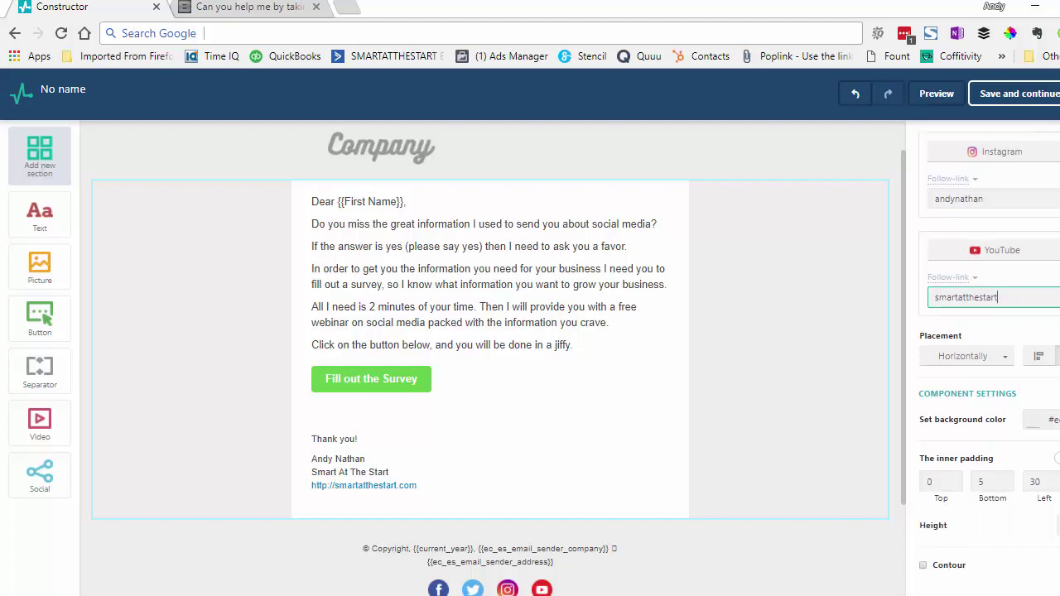
pyautogui.scroll(1, 989, 356)
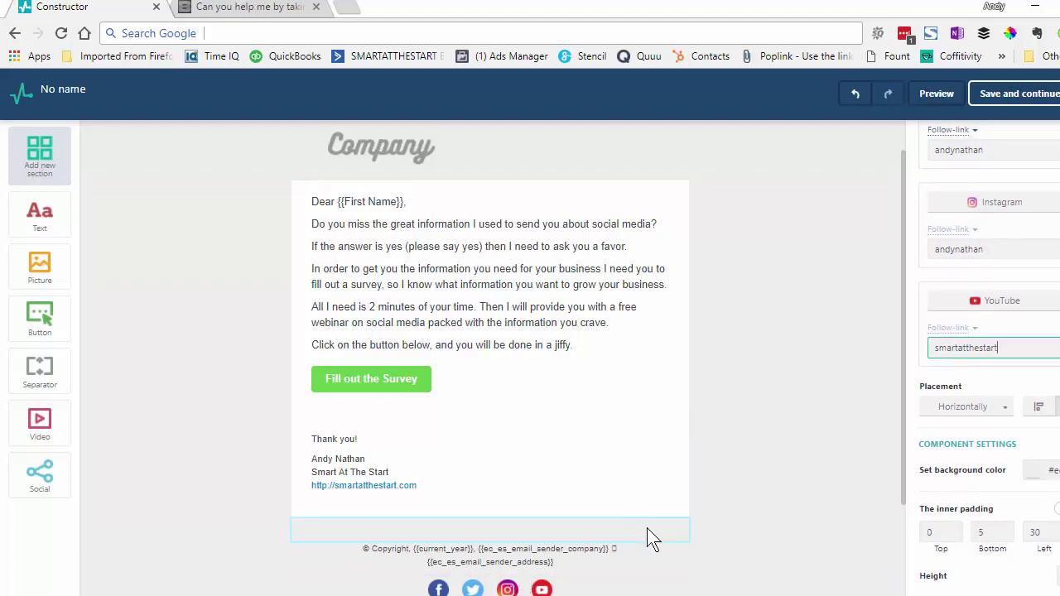
pyautogui.click(937, 93)
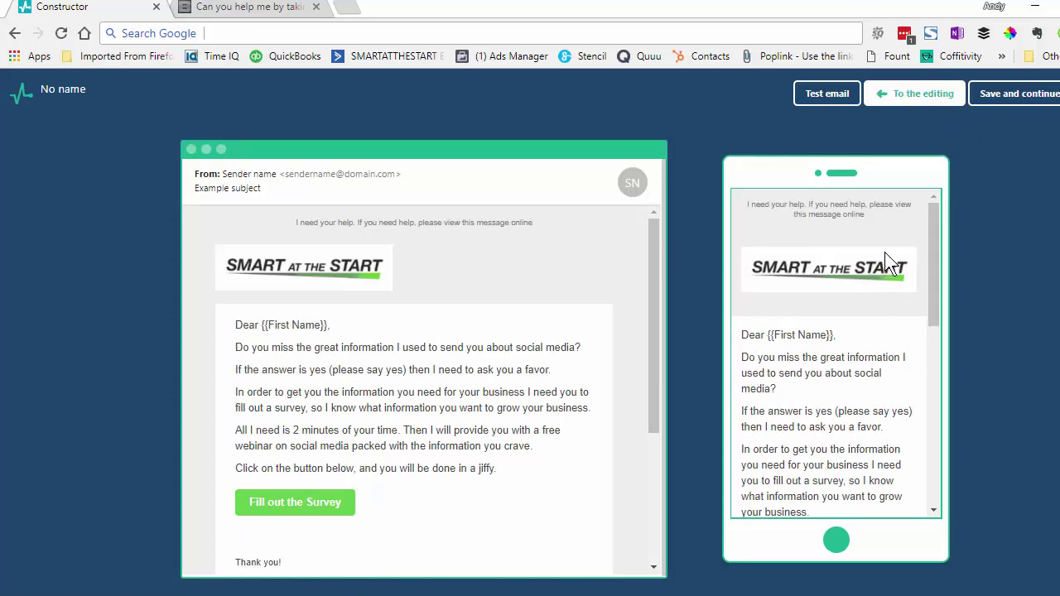
pyautogui.moveTo(935, 251)
pyautogui.mouseDown()
pyautogui.moveTo(937, 376)
pyautogui.moveTo(945, 248)
pyautogui.mouseUp()
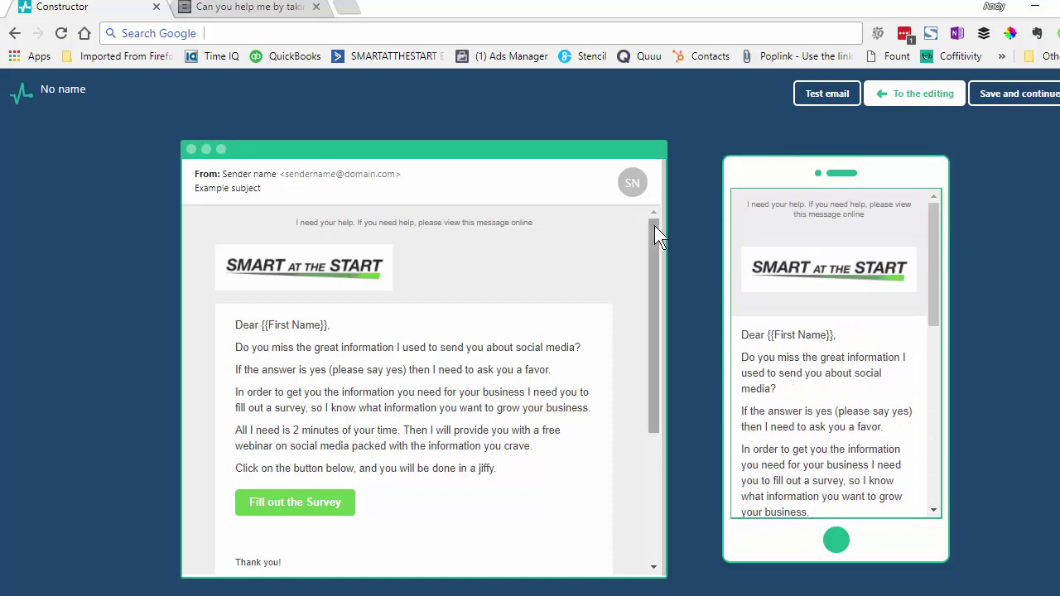
pyautogui.moveTo(654, 225)
pyautogui.mouseDown()
pyautogui.moveTo(648, 373)
pyautogui.moveTo(676, 200)
pyautogui.mouseUp()
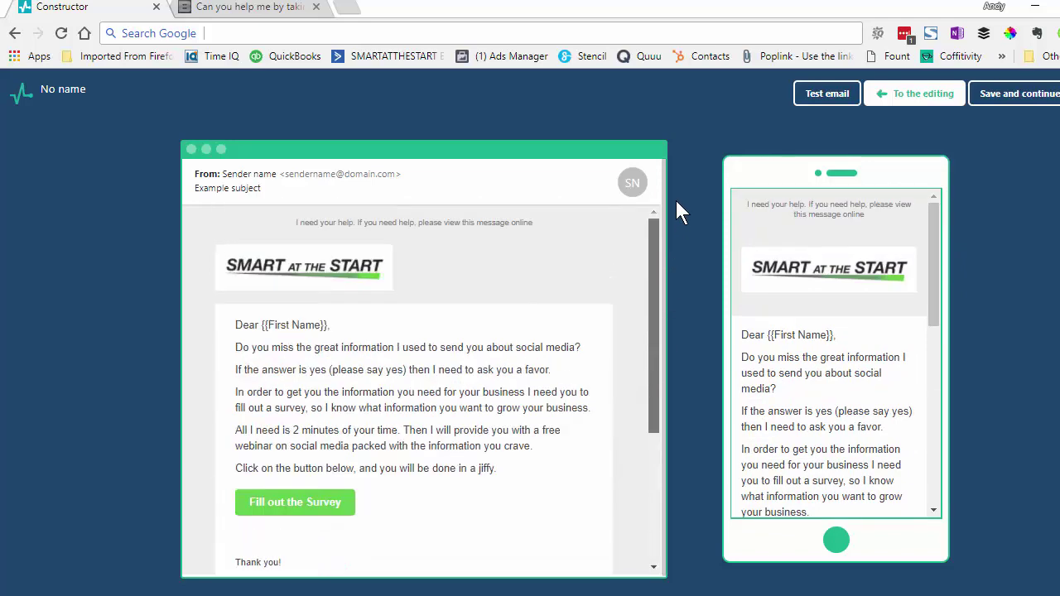
pyautogui.click(895, 96)
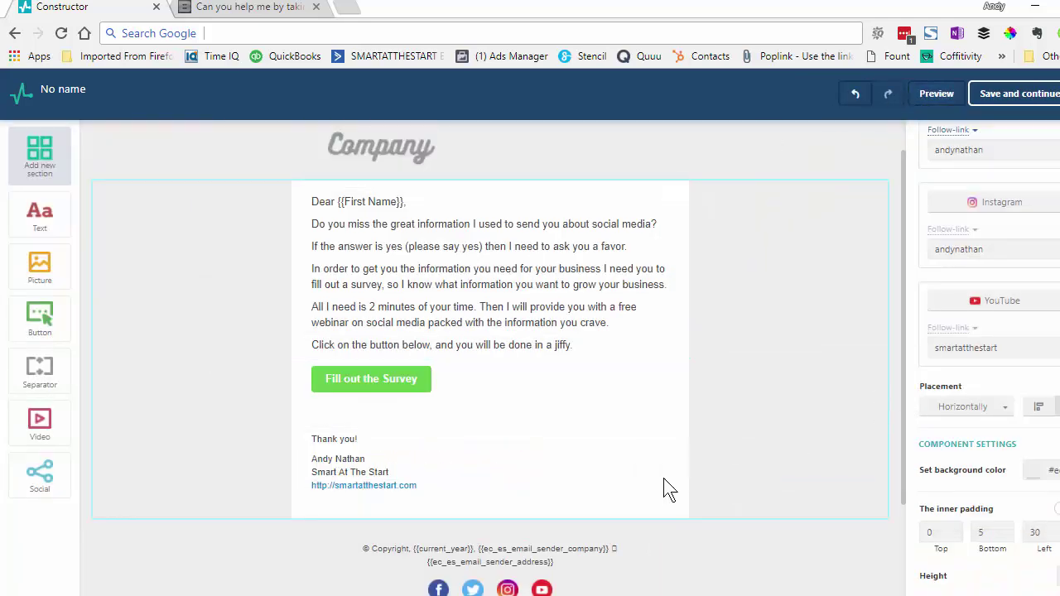
# Save the email, supplying company name 'Smart At The Start', the company's postal address and phone number
pyautogui.click(474, 270)
pyautogui.click(989, 94)
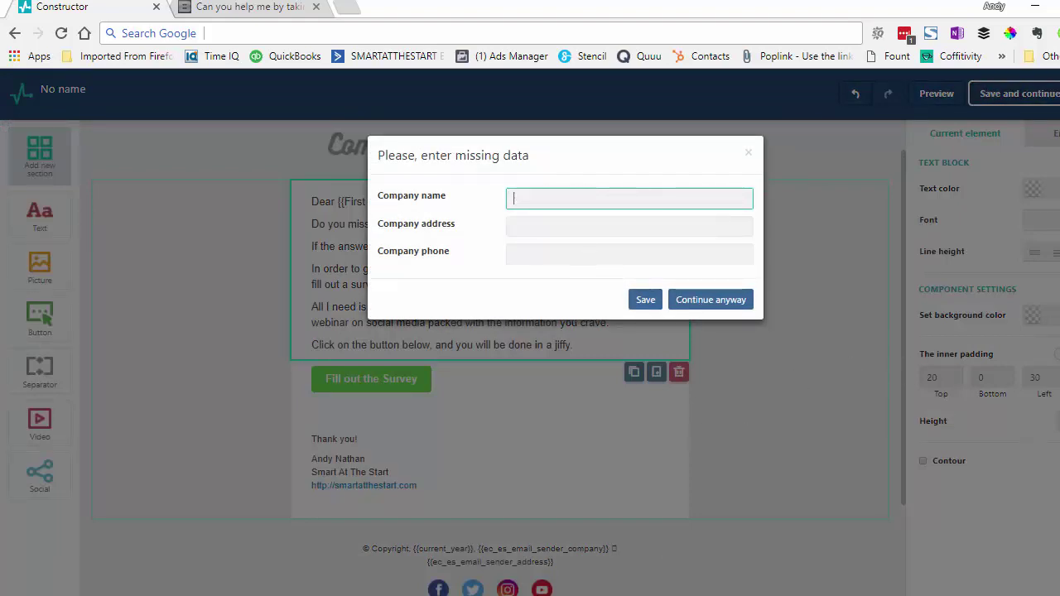
pyautogui.write('Smart At The Start')
pyautogui.press('Tab')
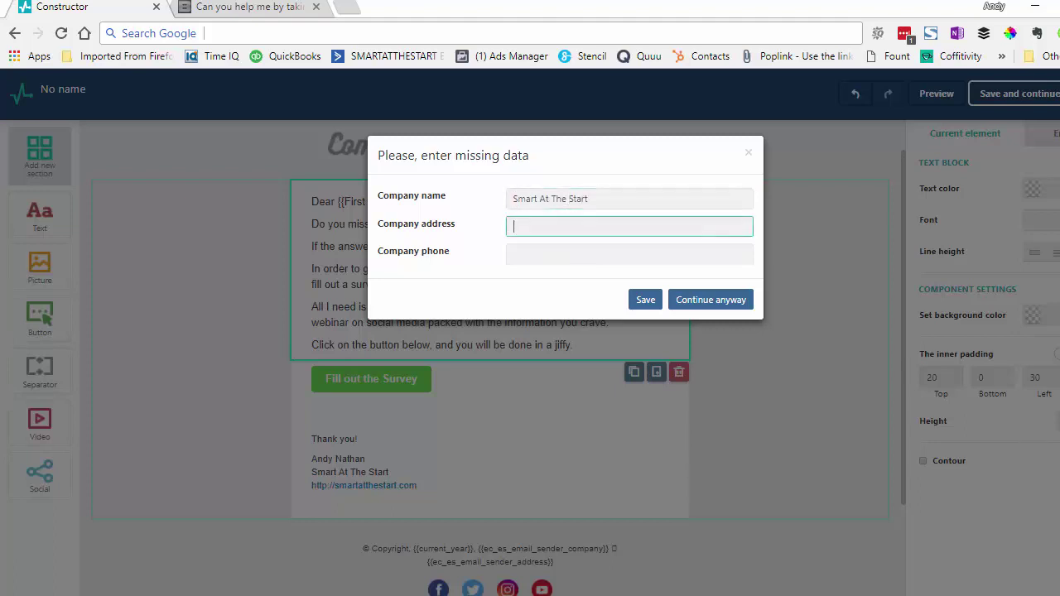
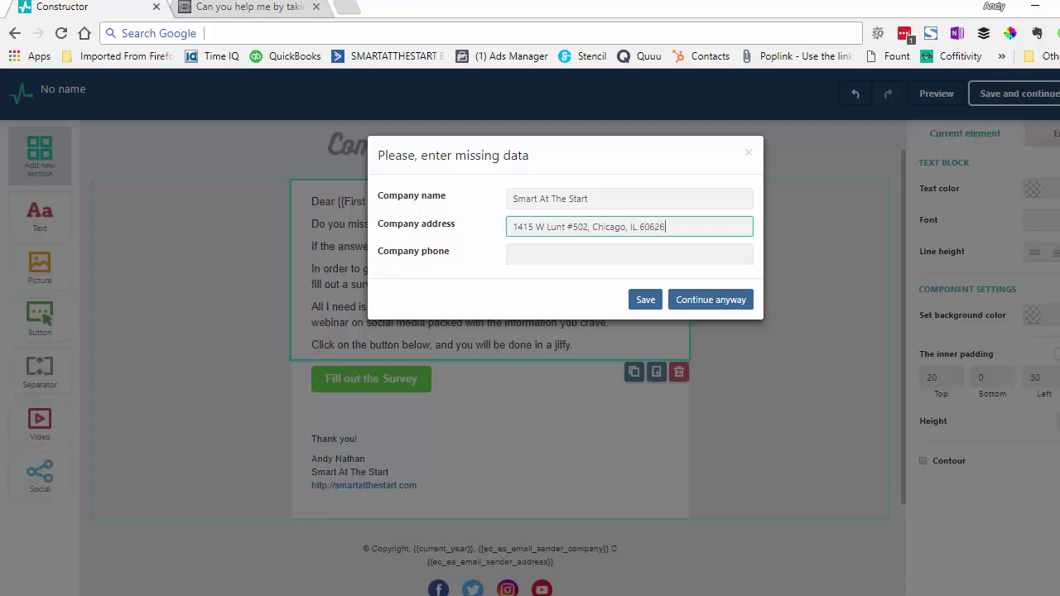
pyautogui.press('Tab')
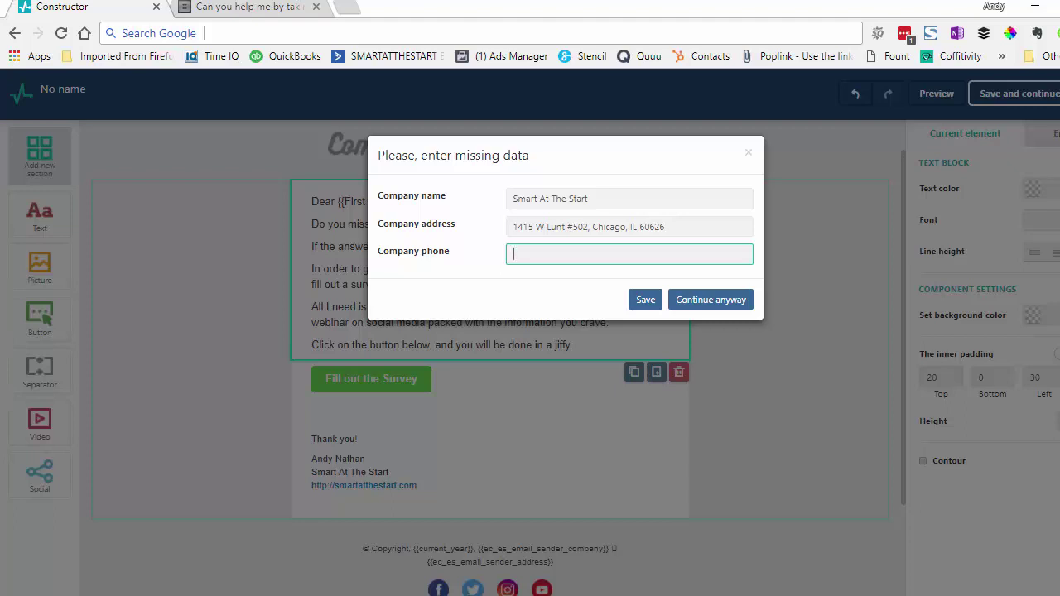
pyautogui.click(644, 302)
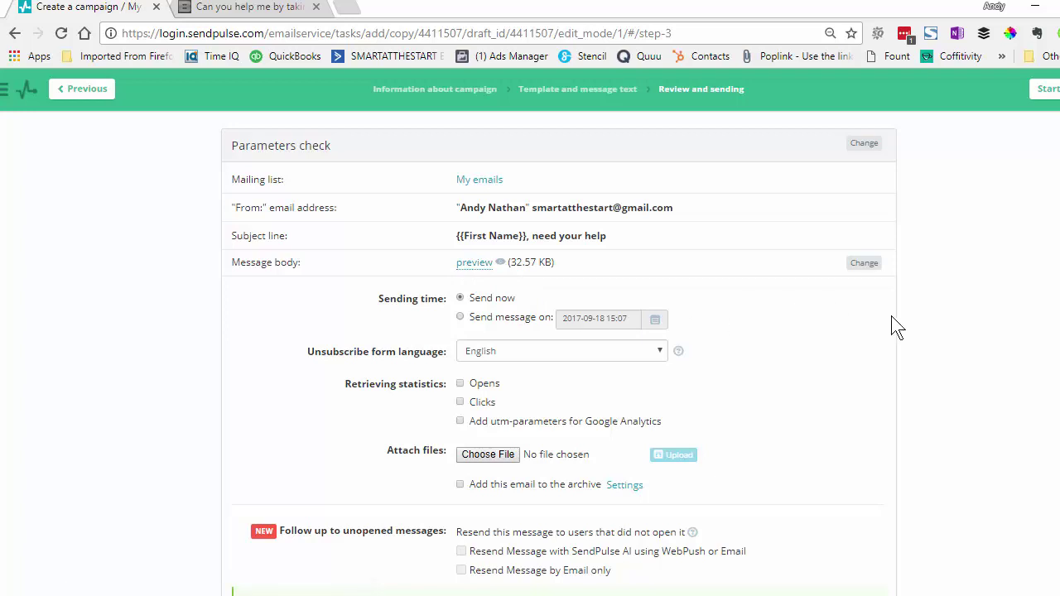
# Choose Send message on, pick September 19, 2017, and set the time to 09:07
pyautogui.click(507, 319)
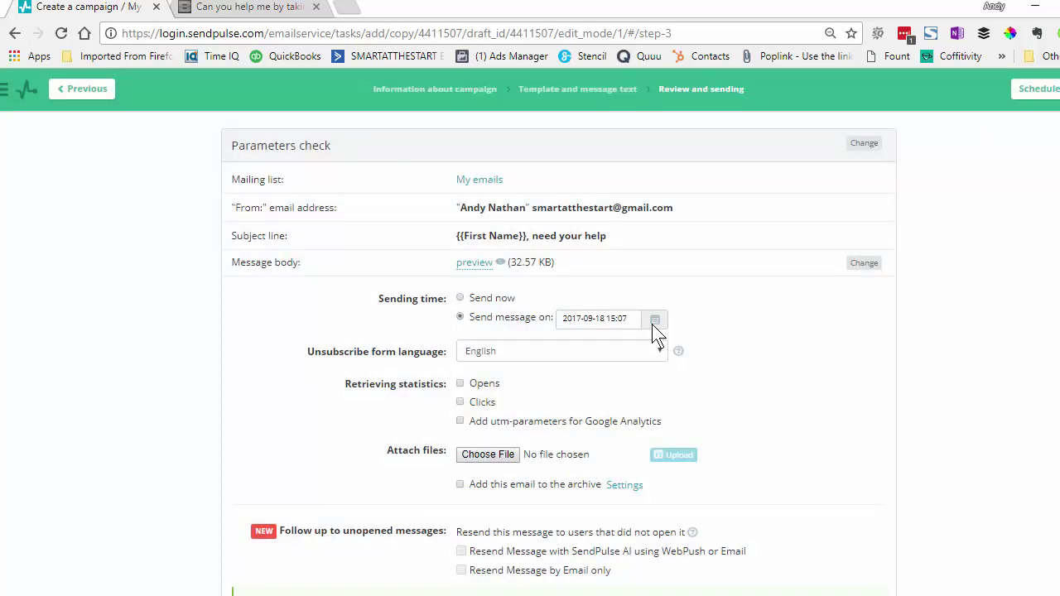
pyautogui.click(654, 321)
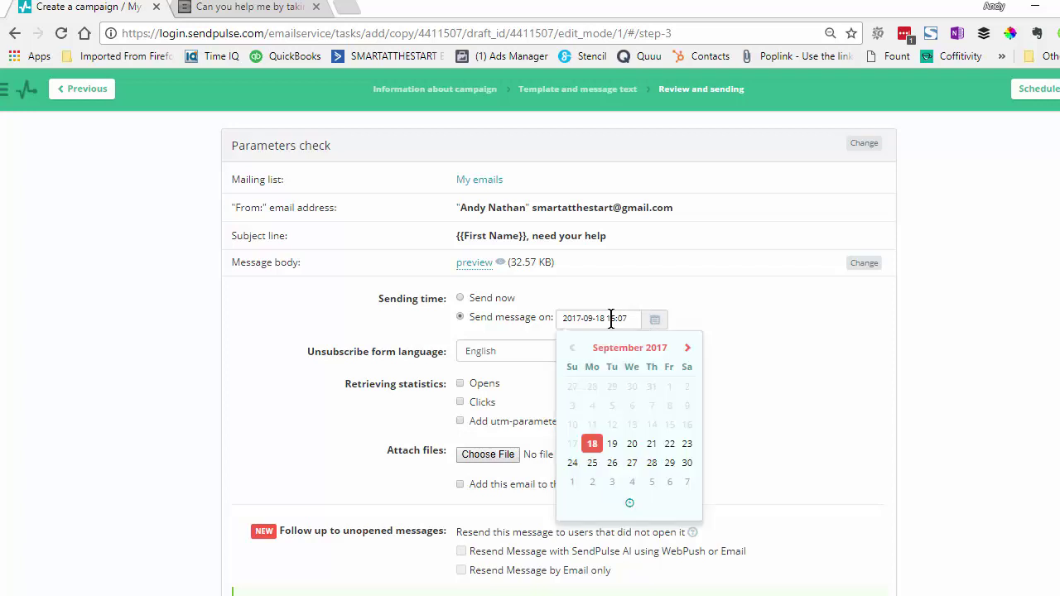
pyautogui.click(613, 445)
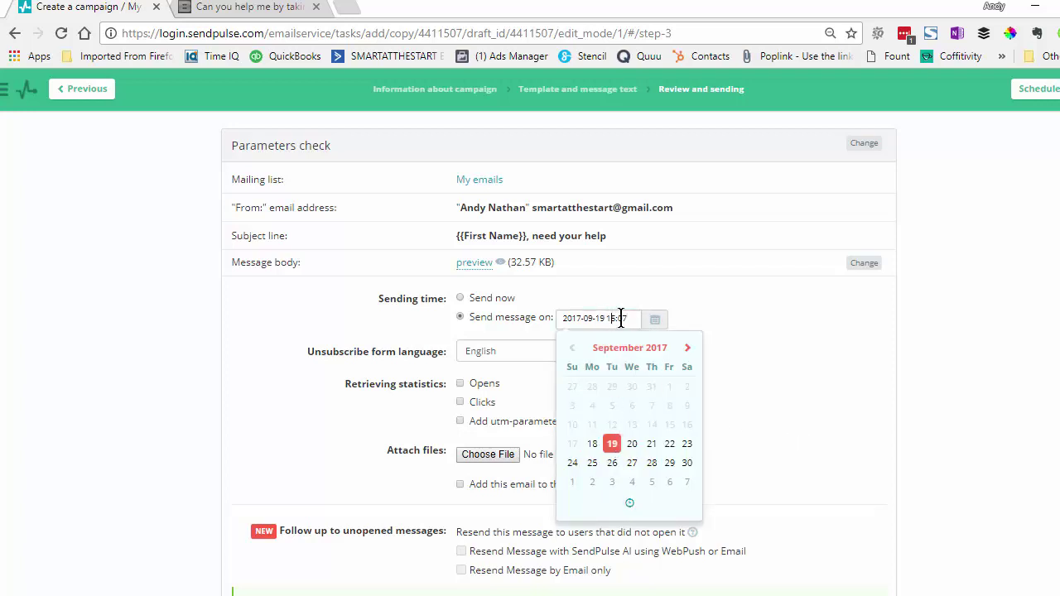
pyautogui.press('Right')
pyautogui.click(612, 444)
pyautogui.press('BackSpace')
pyautogui.write('9')
pyautogui.click(785, 356)
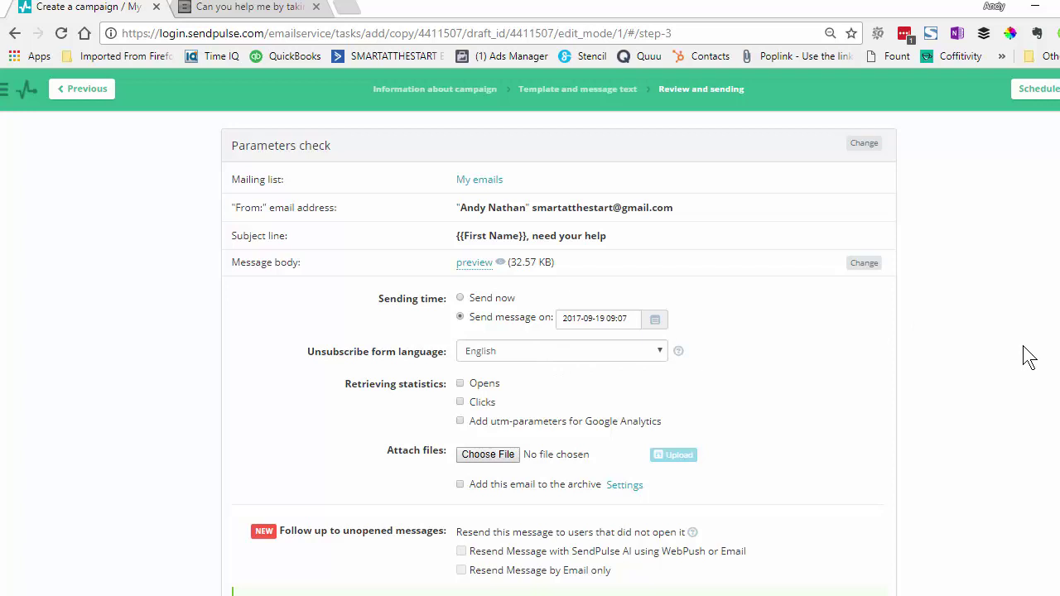
# Enable Google Analytics utm tracking with an edited campaign name, and track email opens
pyautogui.click(460, 422)
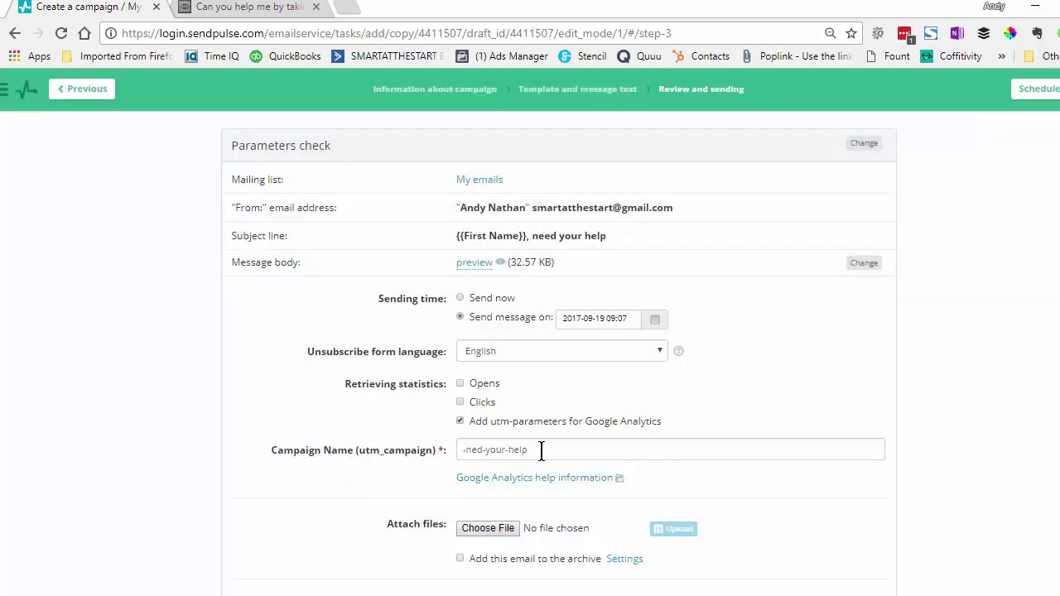
pyautogui.click(477, 452)
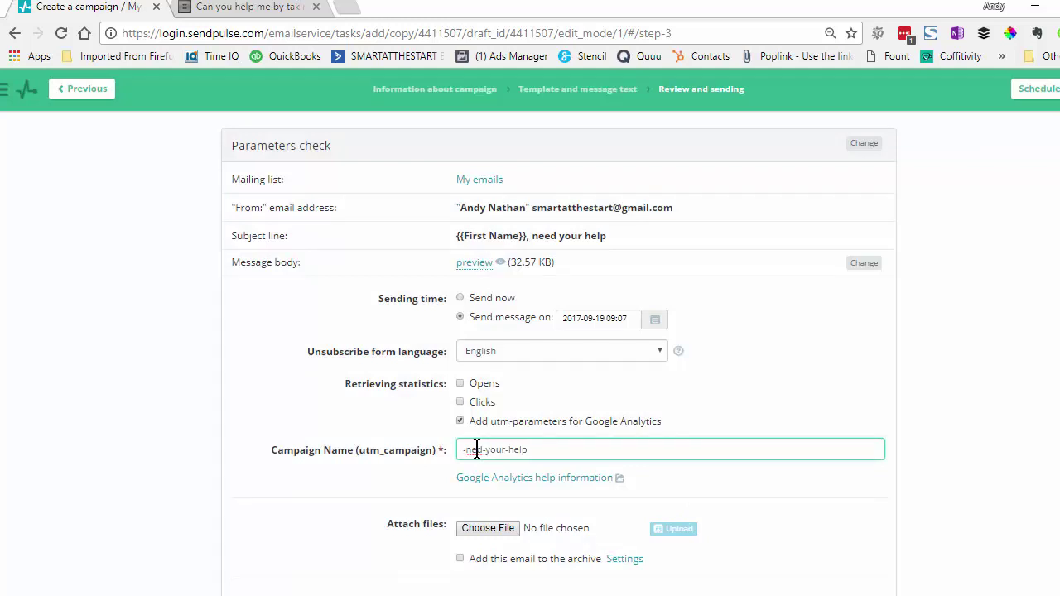
pyautogui.write('e')
pyautogui.click(454, 381)
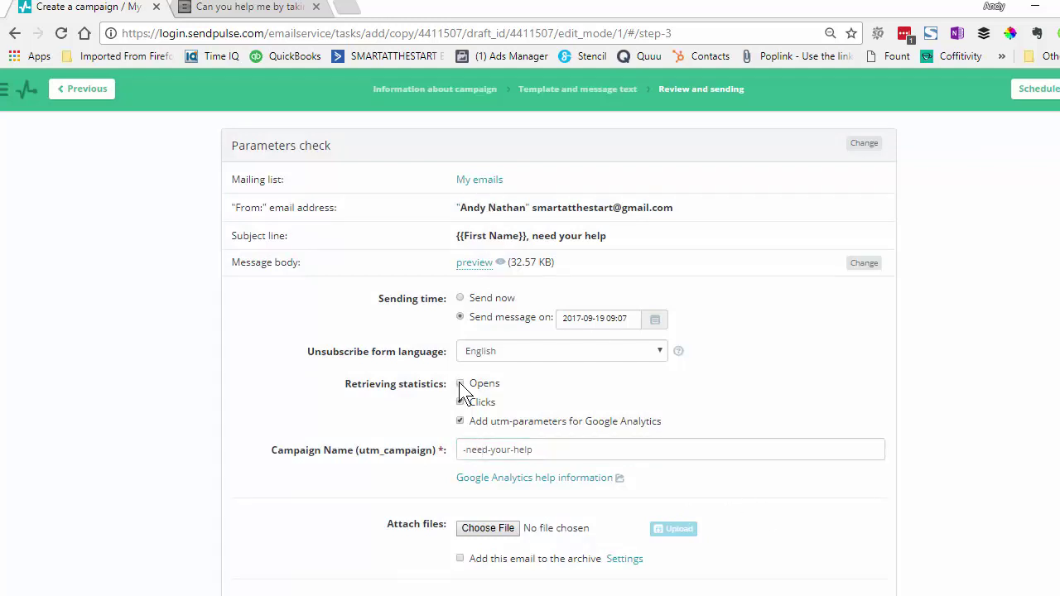
pyautogui.click(460, 383)
# Turn on 'Resend Message by Email only' for subscribers who don't open
pyautogui.scroll(-3, 984, 411)
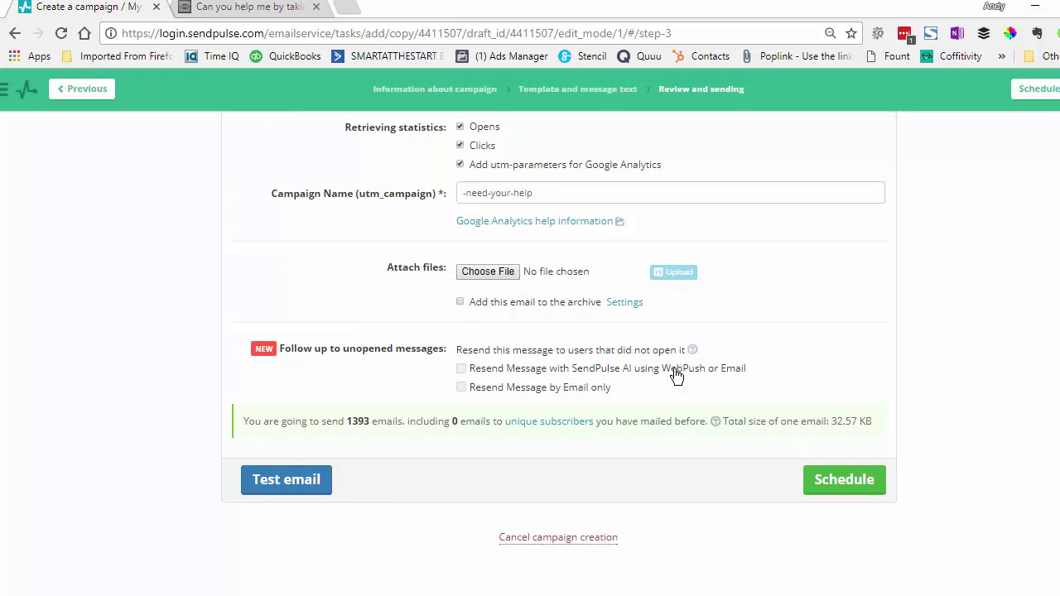
pyautogui.moveTo(695, 351)
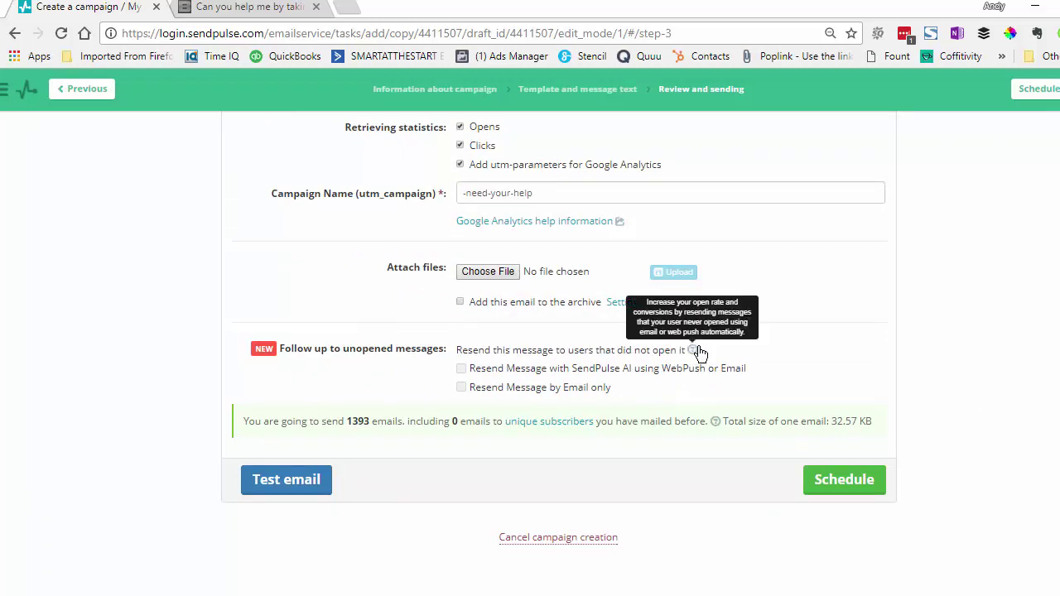
pyautogui.click(463, 389)
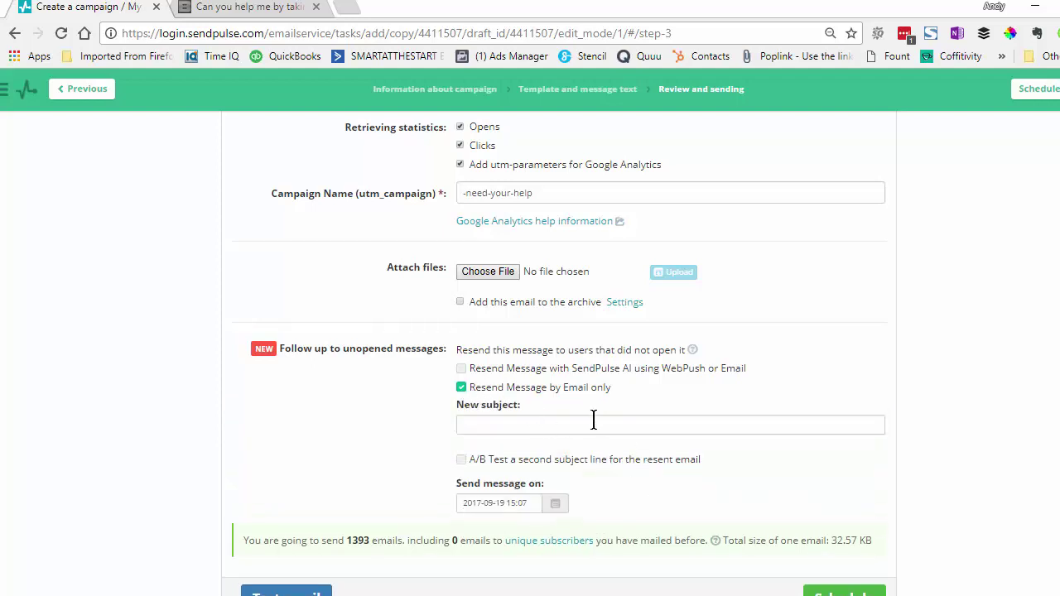
# Tick A/B Test, with New subject 'Please fill out the survey' and Test Subject 'Can you spare 2 minutes?'
pyautogui.click(462, 460)
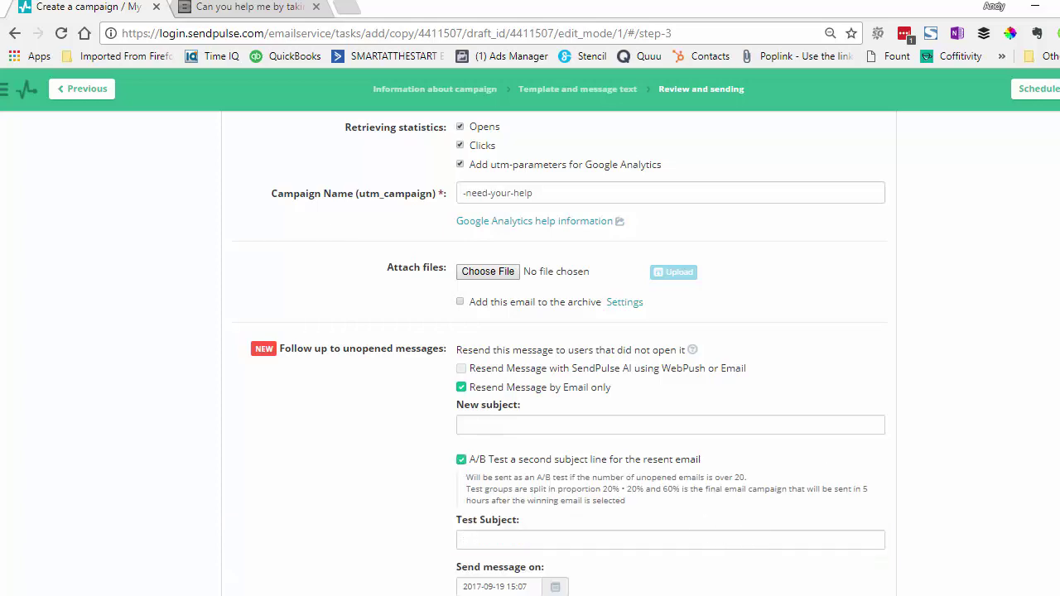
pyautogui.scroll(3, 559, 356)
pyautogui.scroll(-5, 559, 357)
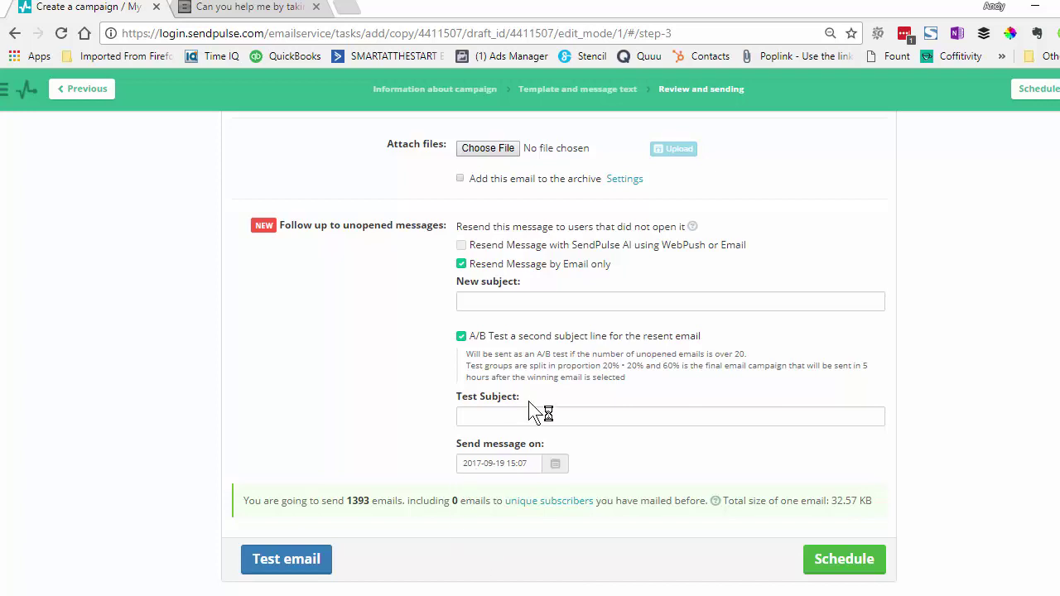
pyautogui.click(517, 416)
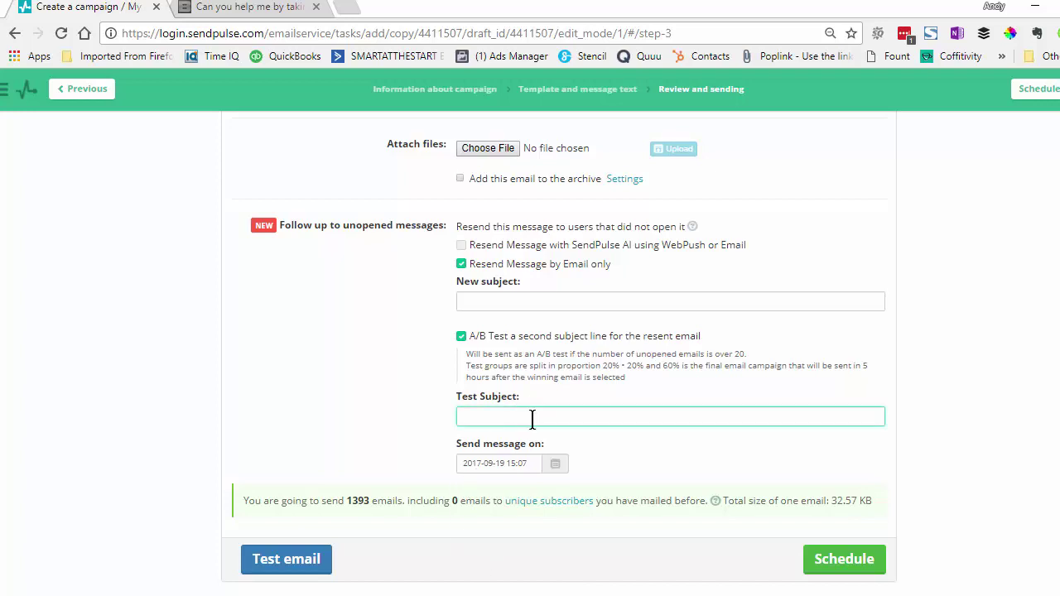
pyautogui.click(501, 301)
pyautogui.write('Please fil')
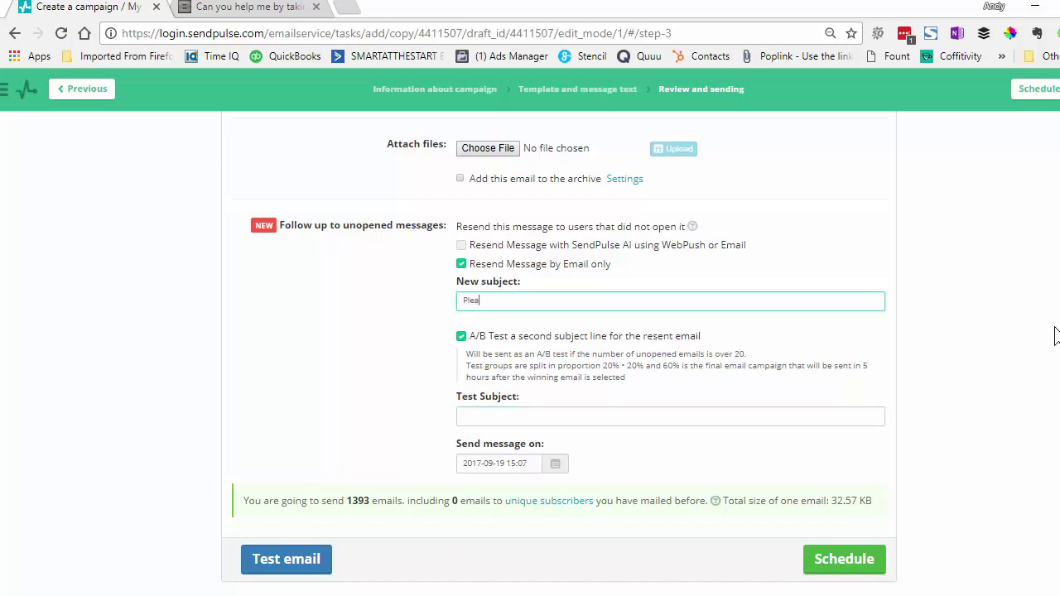
pyautogui.write('l out the survey')
pyautogui.moveTo(509, 442); pyautogui.dragTo(511, 409)
pyautogui.click(512, 414)
pyautogui.scroll(1, 667, 450)
pyautogui.write('Can ')
pyautogui.write('you s')
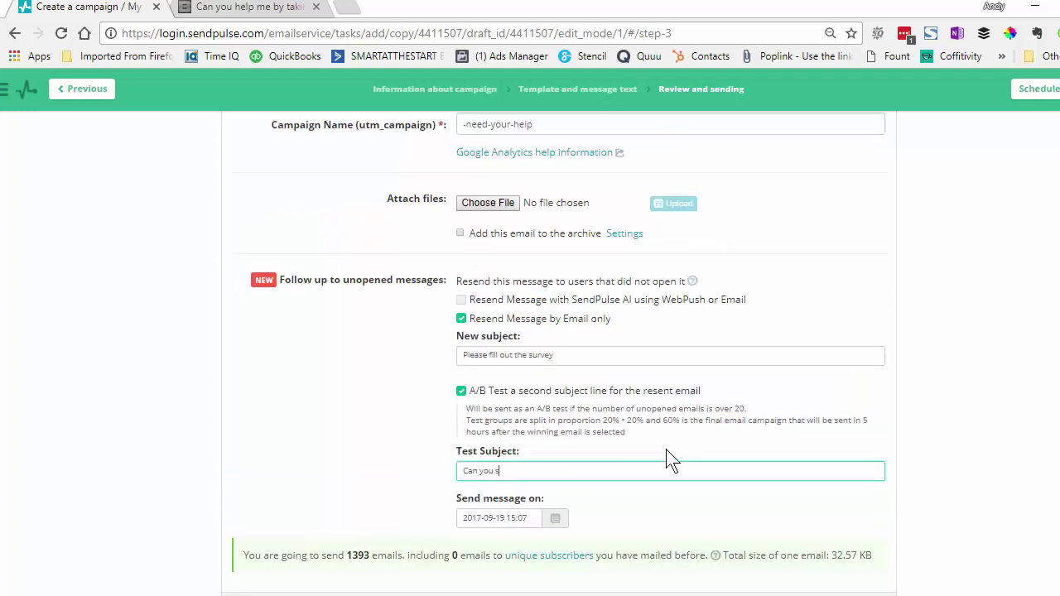
pyautogui.write('pare 2 minutes?')
pyautogui.scroll(-2, 757, 426)
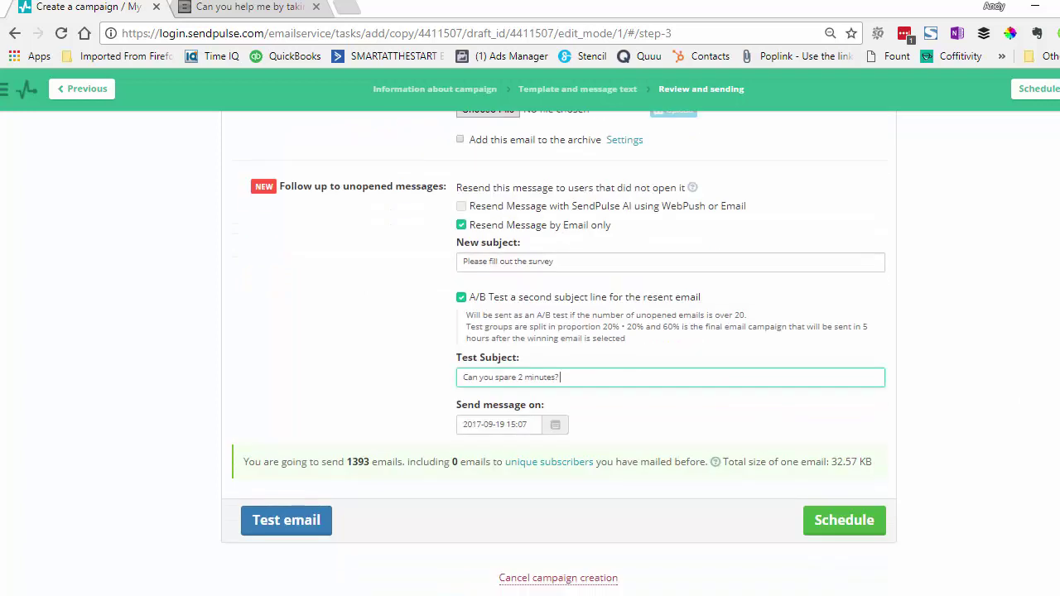
# Set the resend date to September 22, 2017 and change its hour from 15 to 10:07
pyautogui.click(560, 426)
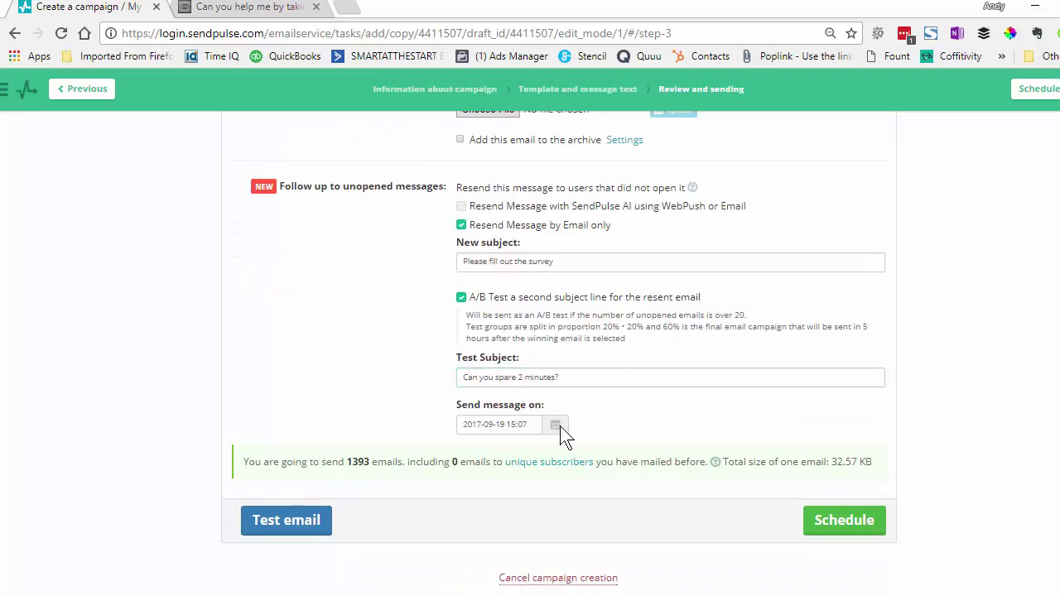
pyautogui.click(511, 424)
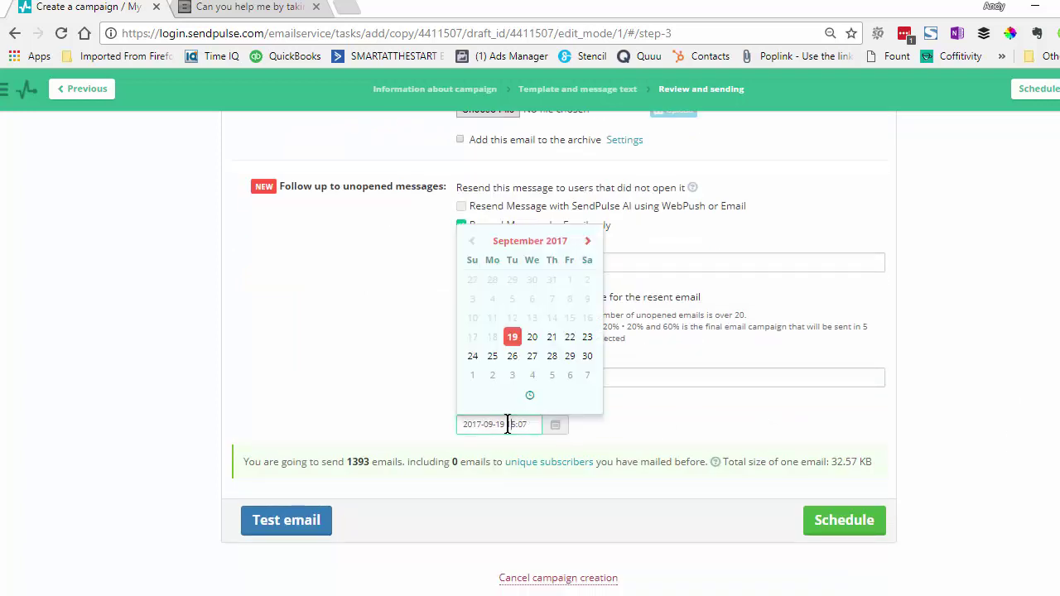
pyautogui.click(570, 340)
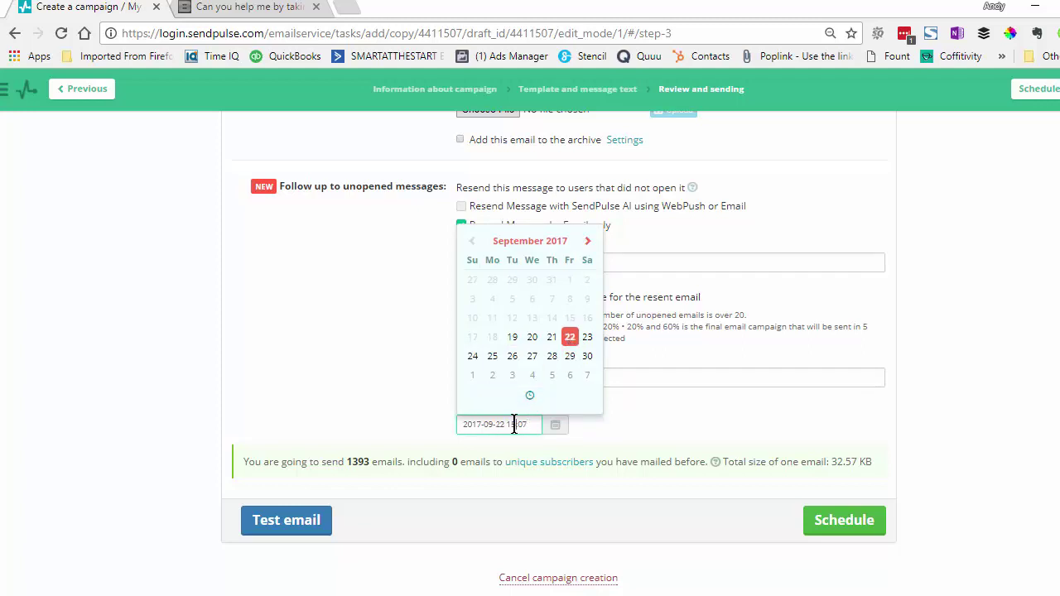
pyautogui.press('BackSpace')
pyautogui.write('0')
pyautogui.click(727, 438)
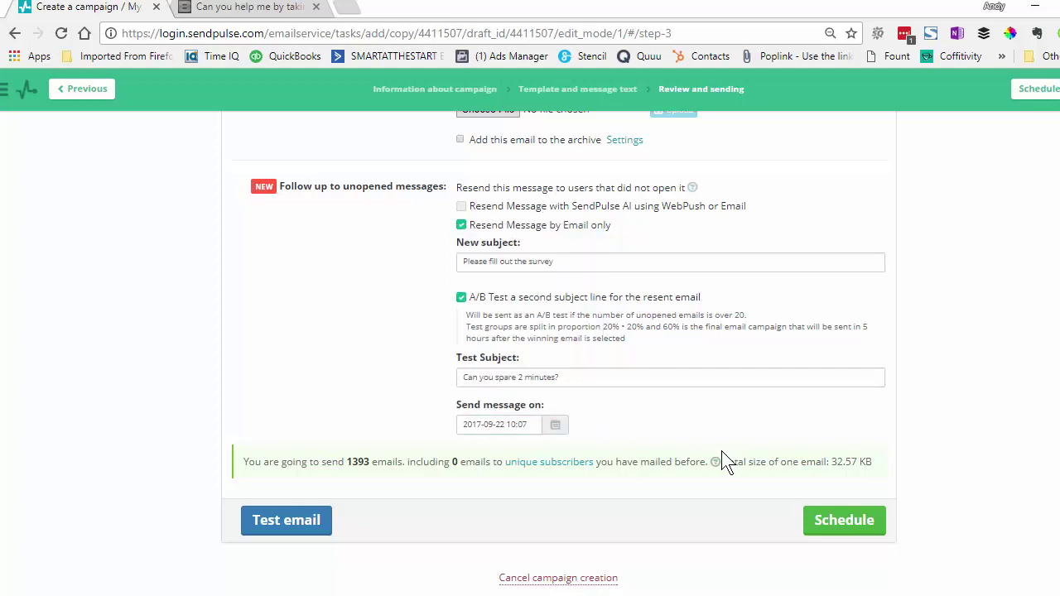
pyautogui.scroll(2, 911, 447)
pyautogui.scroll(3, 560, 354)
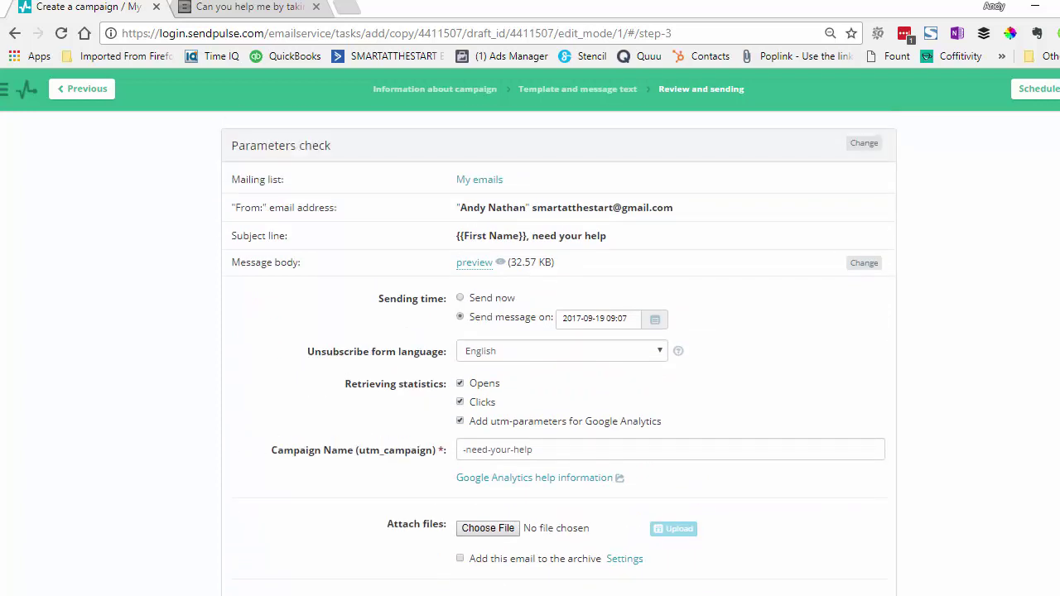
pyautogui.scroll(-5, 560, 354)
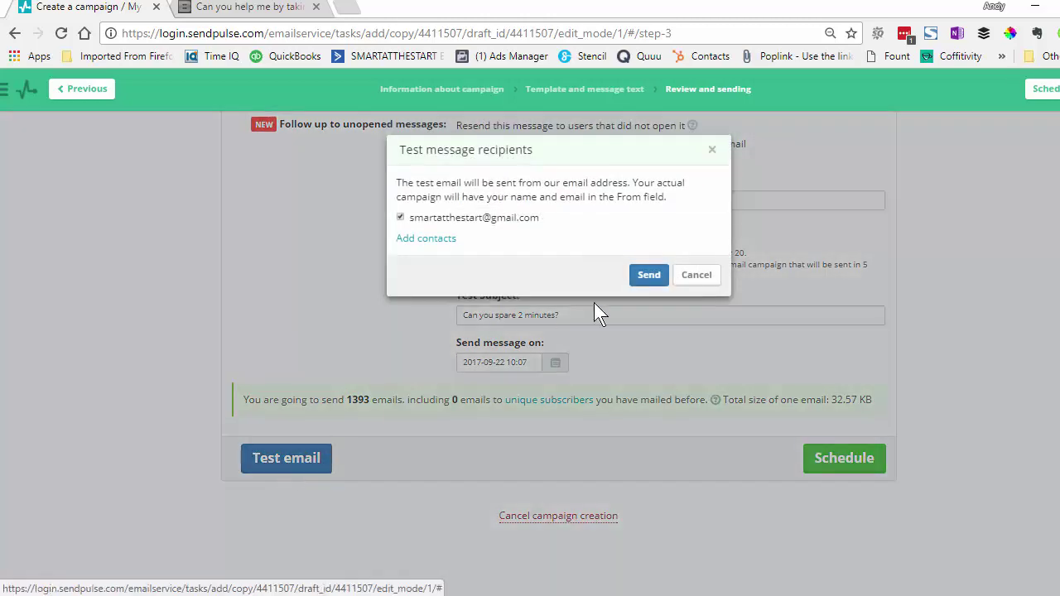
# Send the test campaign to your own address and dismiss the 'Test campaign sent successfully' alert
pyautogui.click(644, 280)
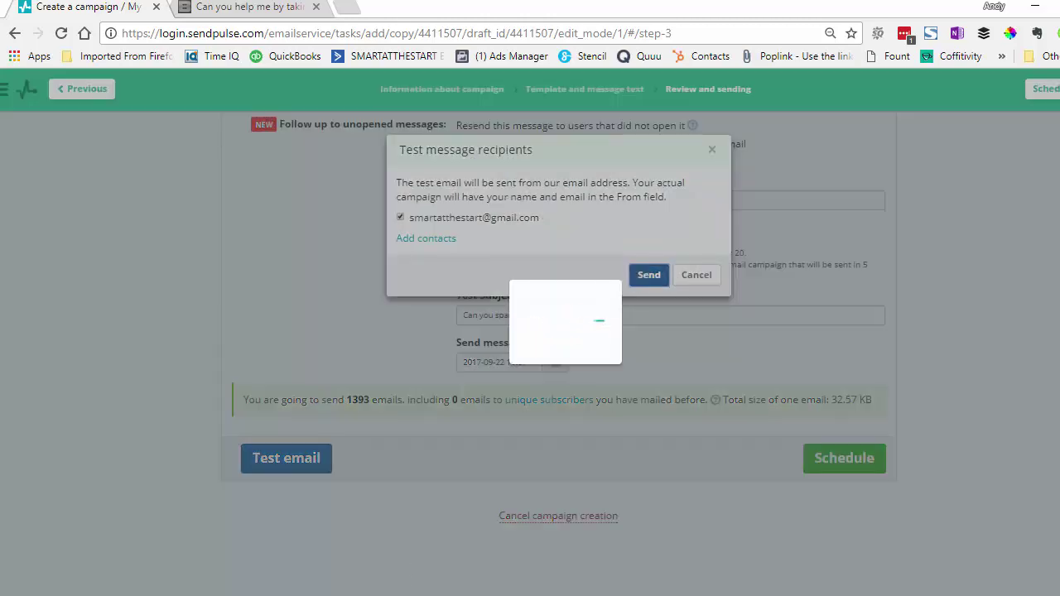
pyautogui.moveTo(404, 595)
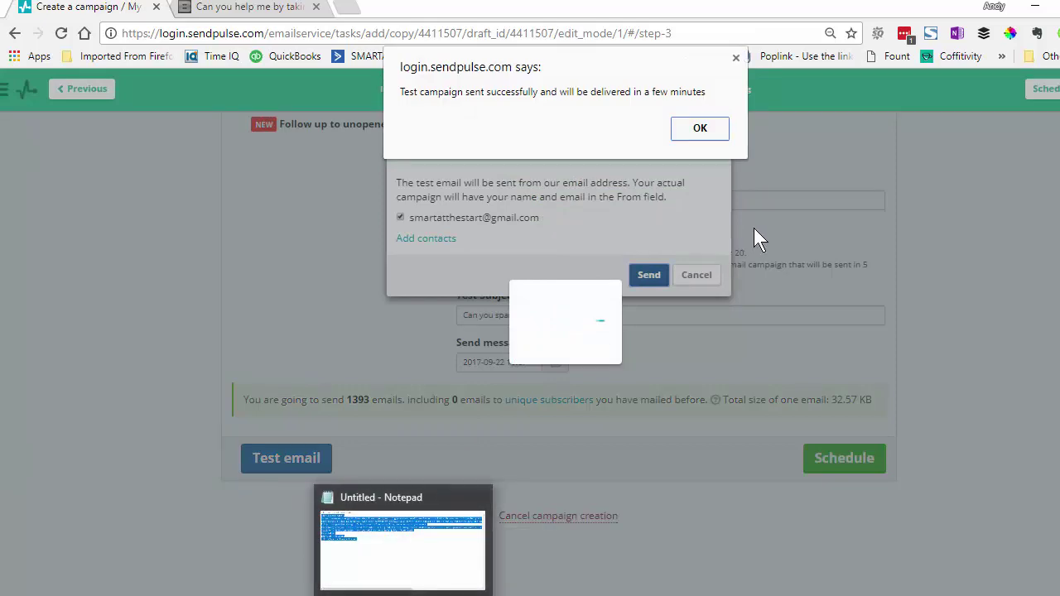
pyautogui.click(702, 131)
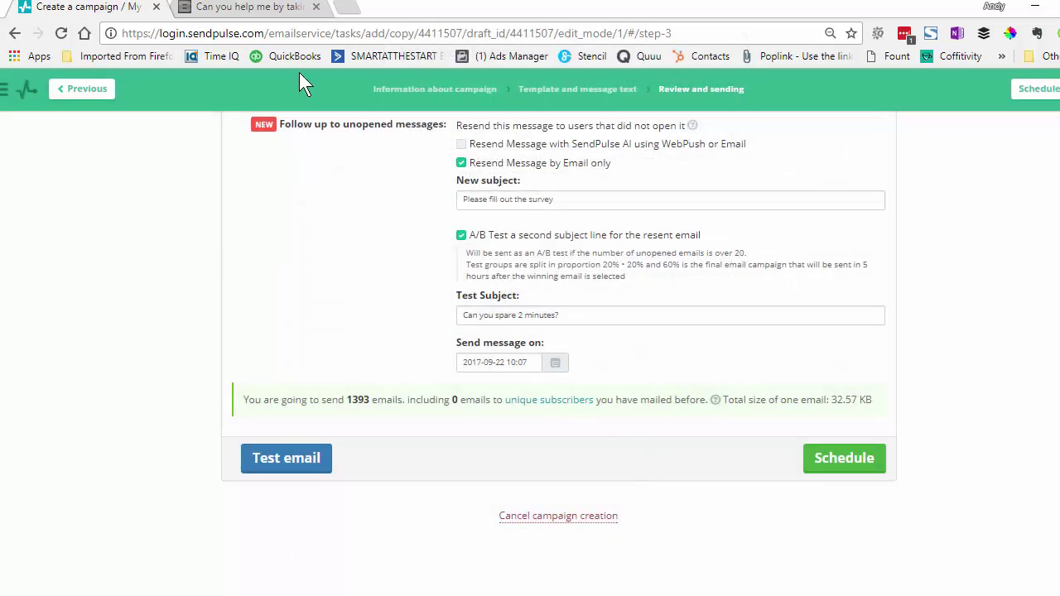
pyautogui.click(354, 8)
# Go to gmail.com and open the received 'need your help' test email, reading through it
pyautogui.write('gm')
pyautogui.press('Return')
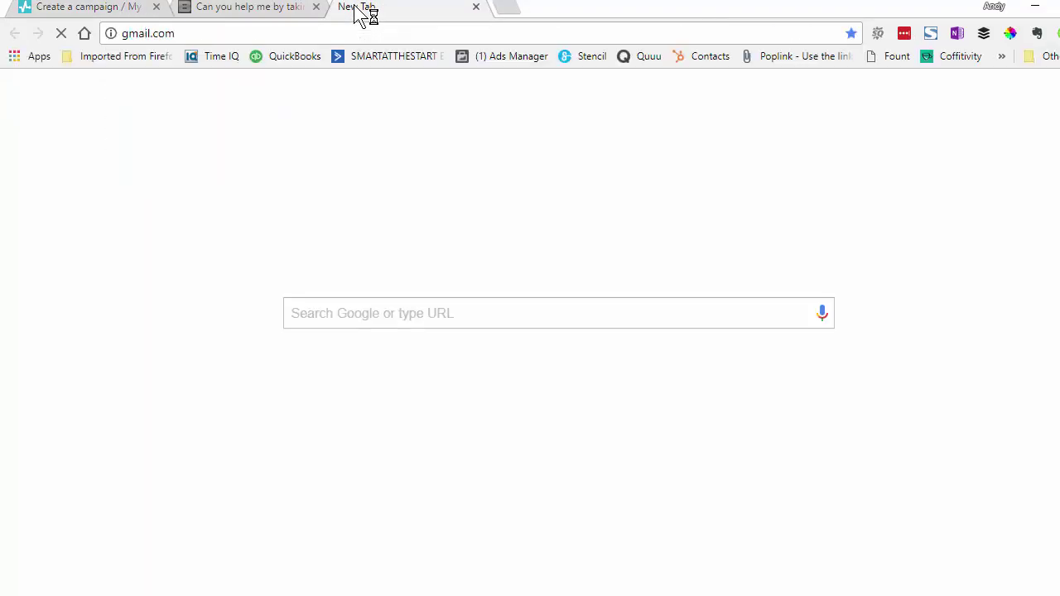
pyautogui.click(450, 175)
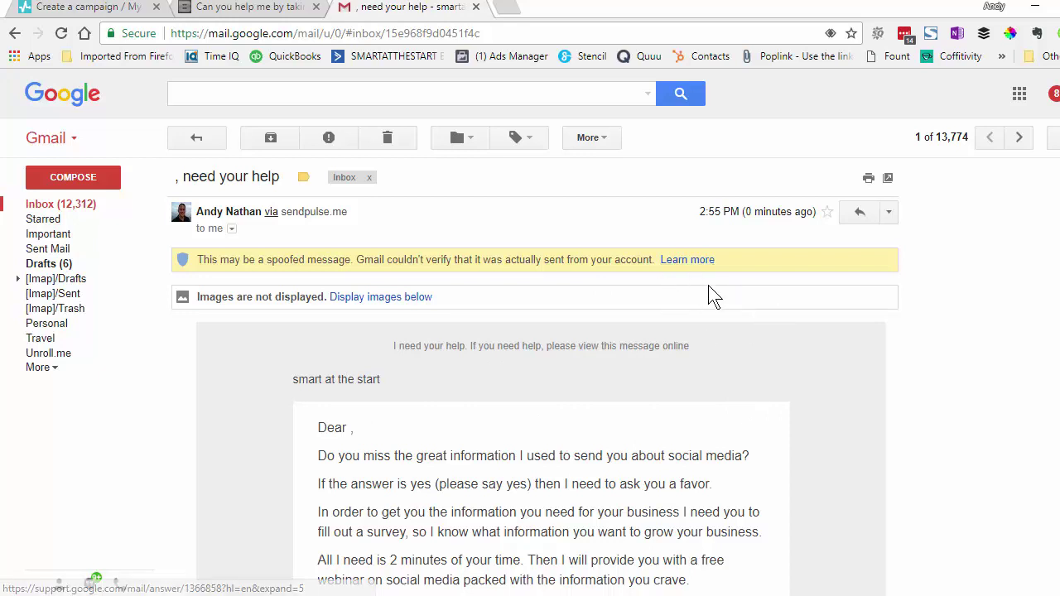
pyautogui.scroll(-1, 682, 348)
pyautogui.scroll(-1, 684, 348)
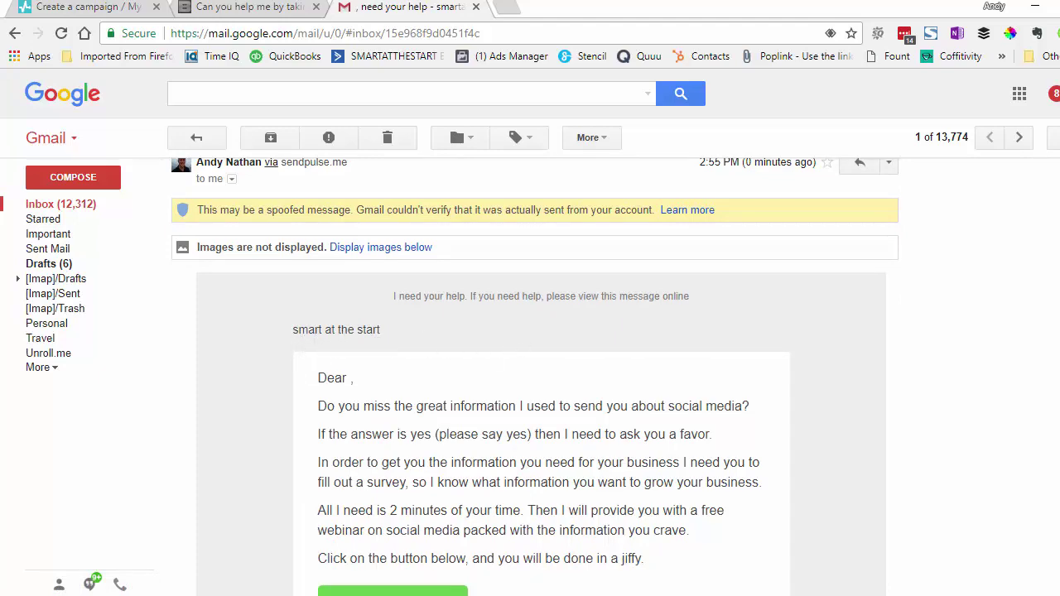
pyautogui.scroll(-3, 498, 338)
pyautogui.scroll(2, 498, 338)
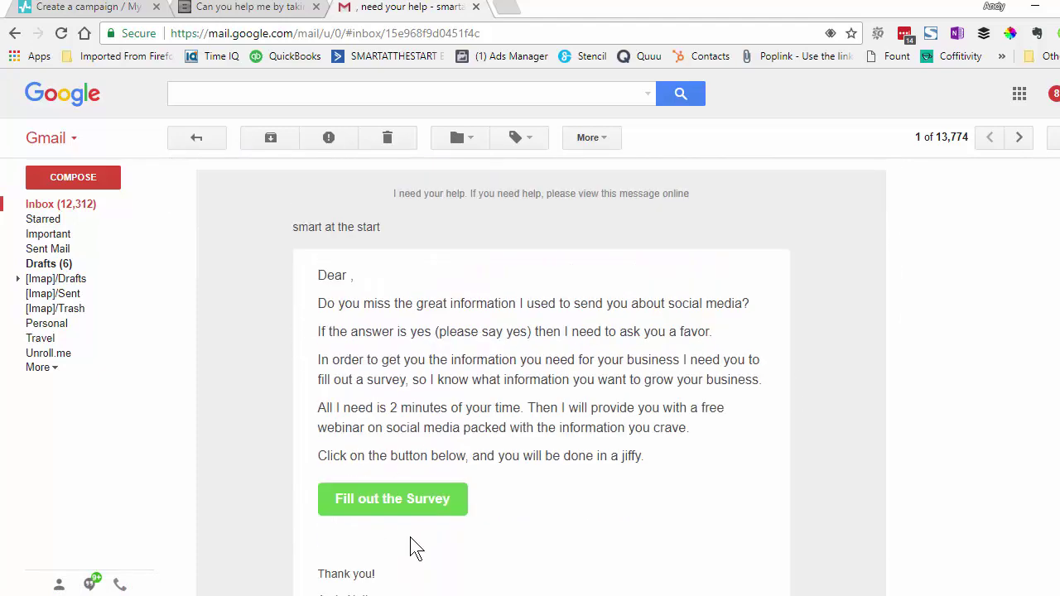
# Confirm the Fill out the Survey button opens the survey post, then return to SendPulse
pyautogui.click(399, 507)
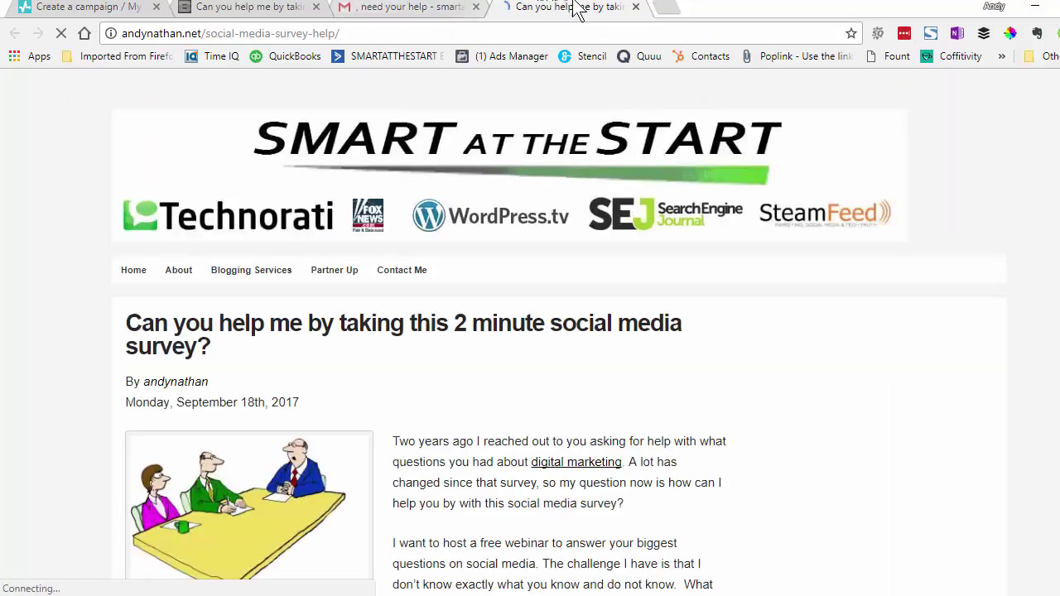
pyautogui.click(636, 8)
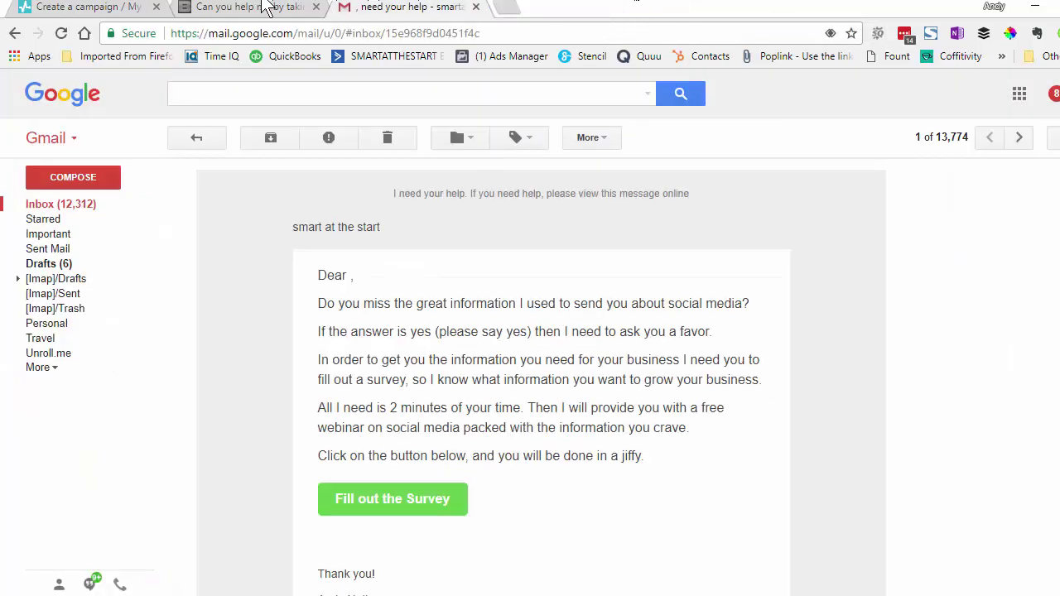
pyautogui.click(107, 7)
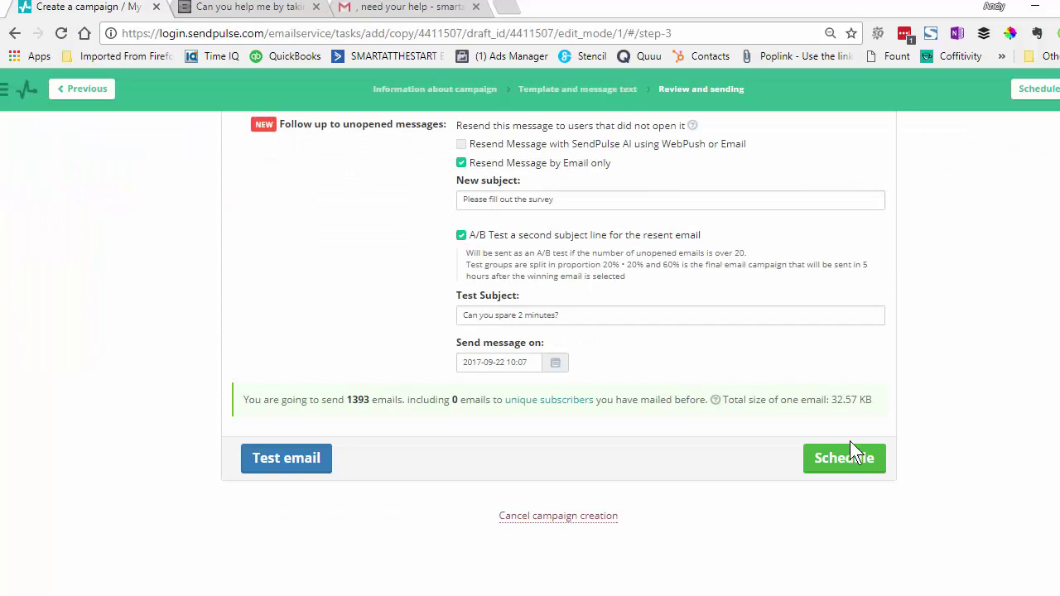
# Schedule the campaign for September 19, 2017 9:07 AM and review its 'on moderation' overview
pyautogui.click(839, 462)
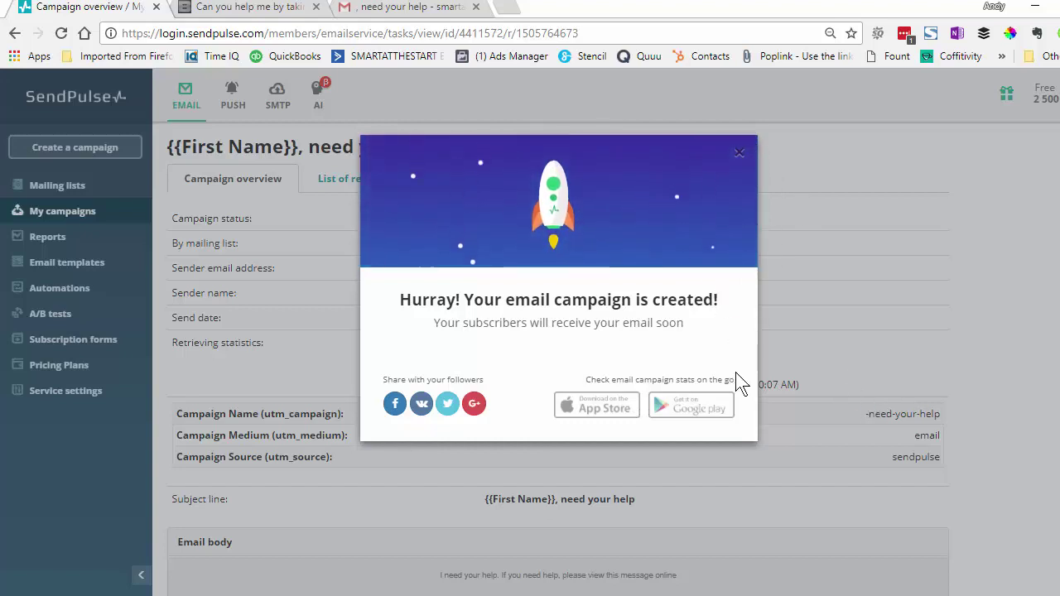
pyautogui.click(693, 128)
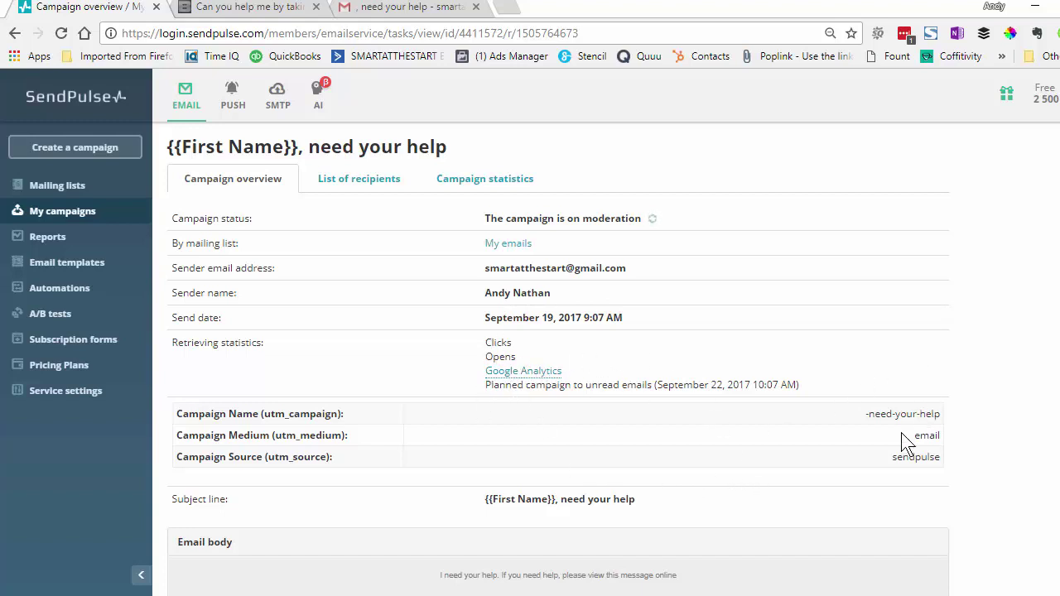
pyautogui.scroll(-5, 551, 331)
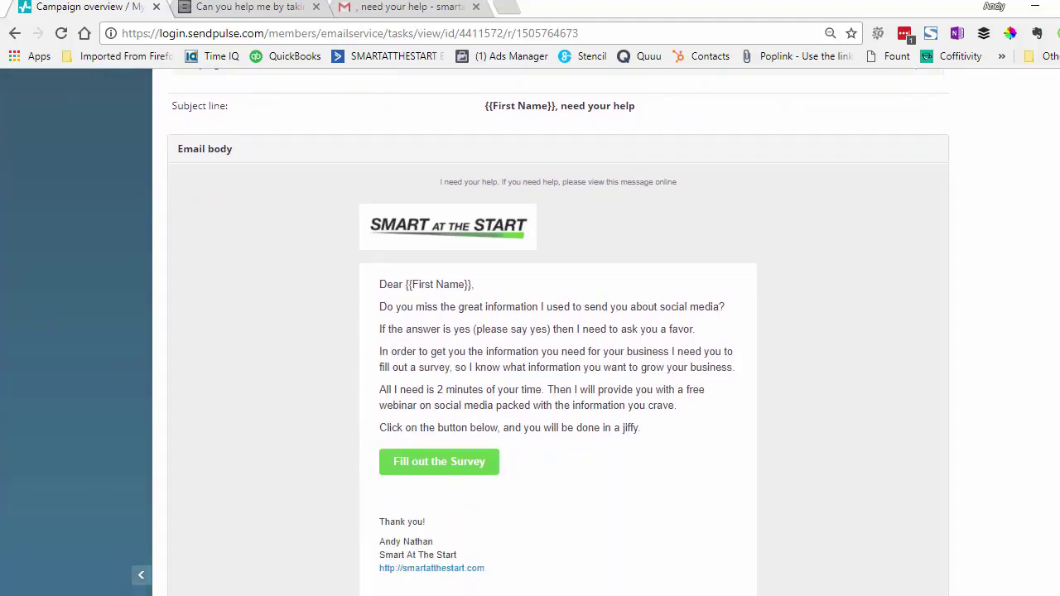
pyautogui.scroll(5, 551, 331)
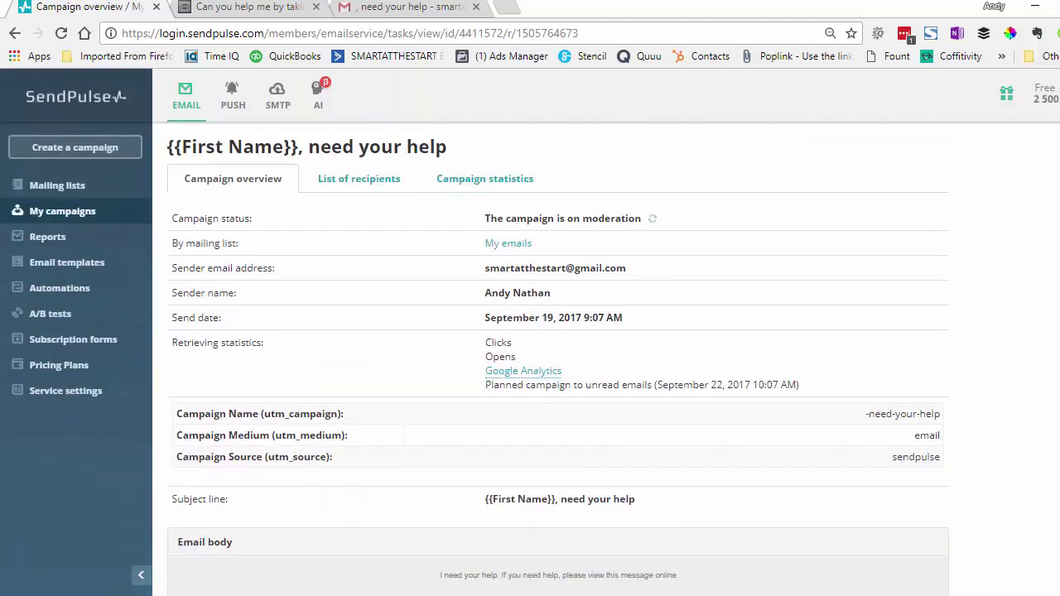